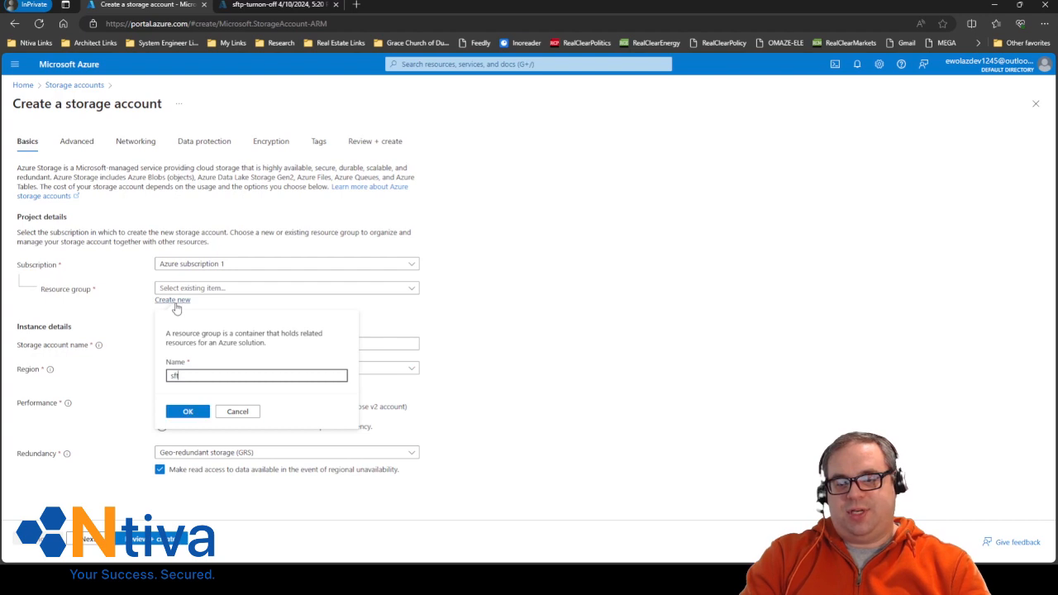
Step: Create a new resource group named sftp-storage and name the storage account jmmi2j64f9d8yzy5q42742ra
text(tp-storage)
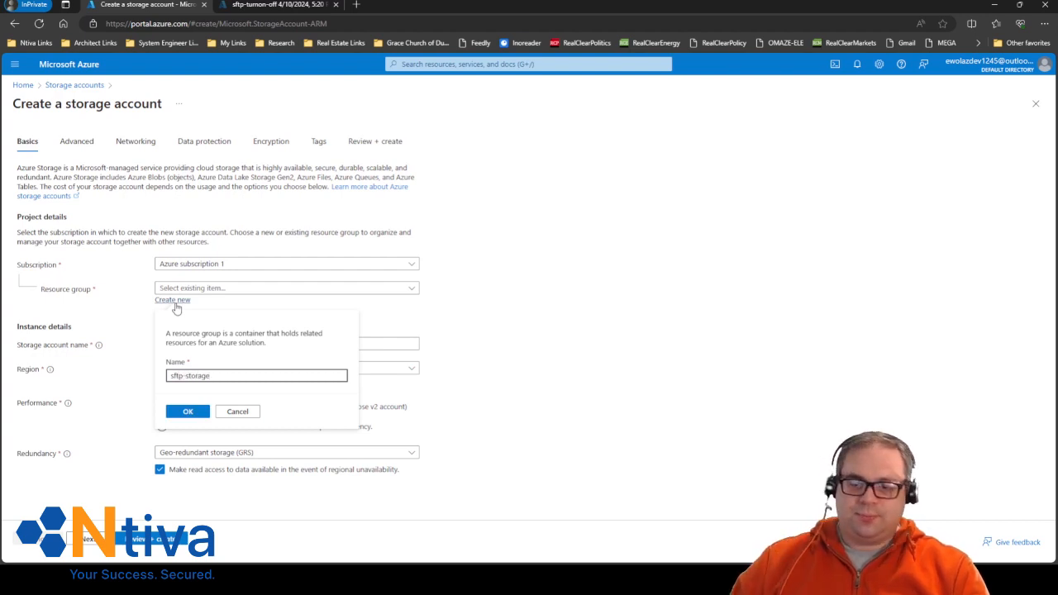
click(188, 412)
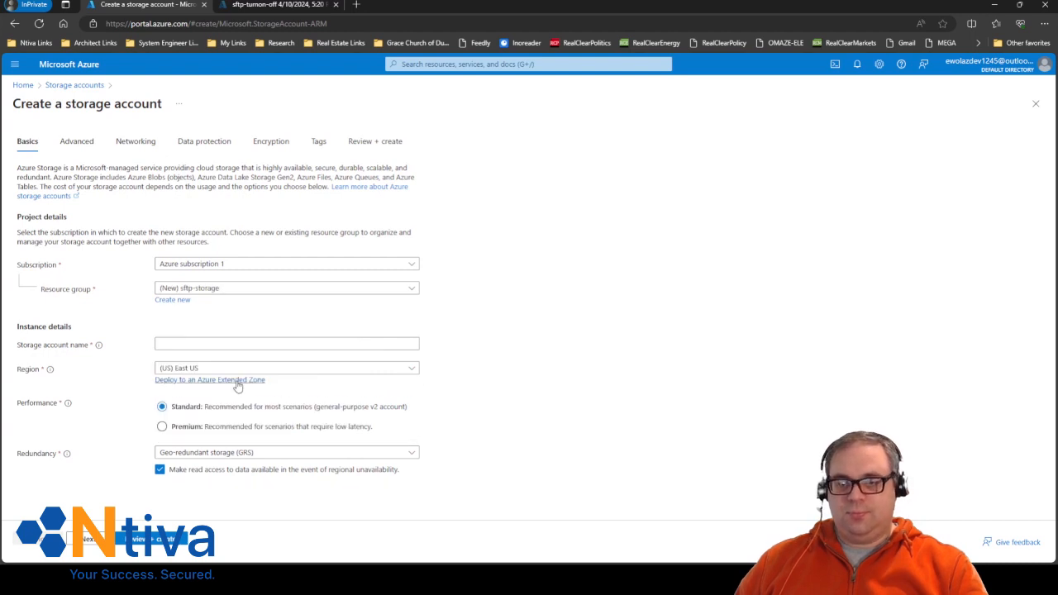
click(199, 345)
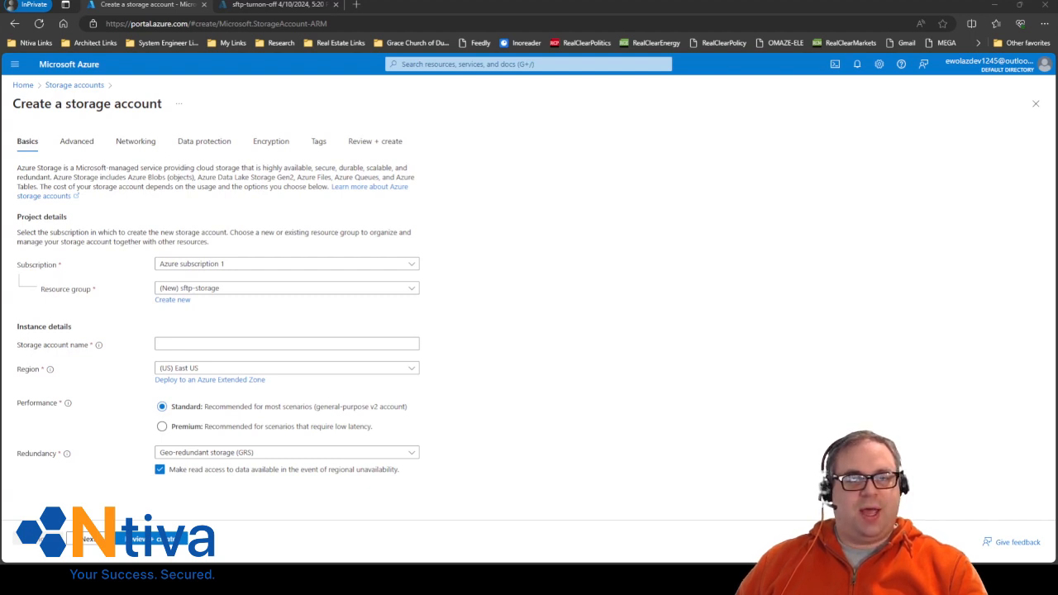
click(224, 341)
text(jmmi2j64f9d8yzy5q42742ra)
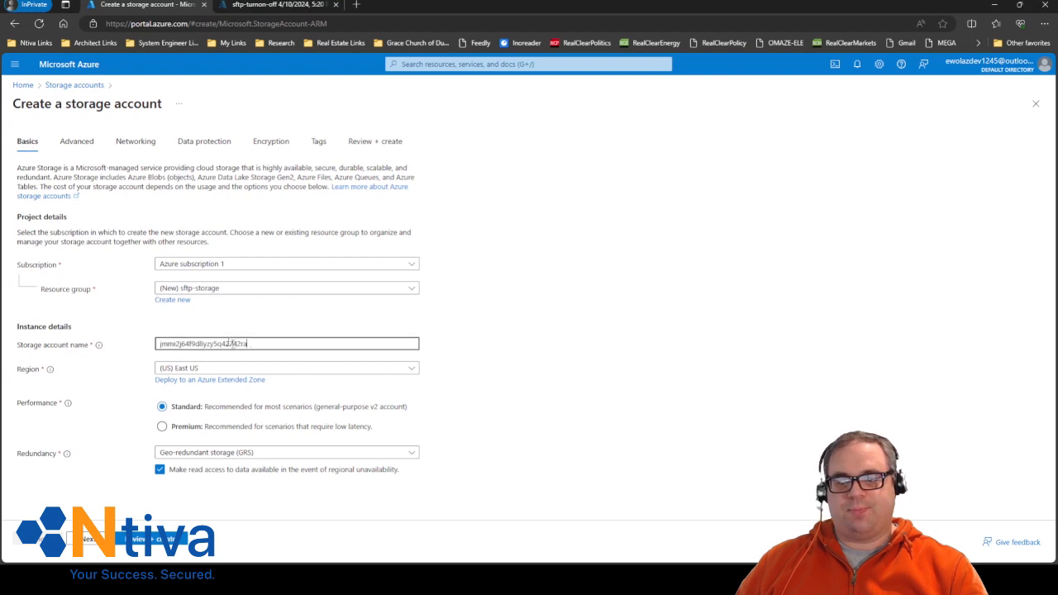
key(alt+Tab)
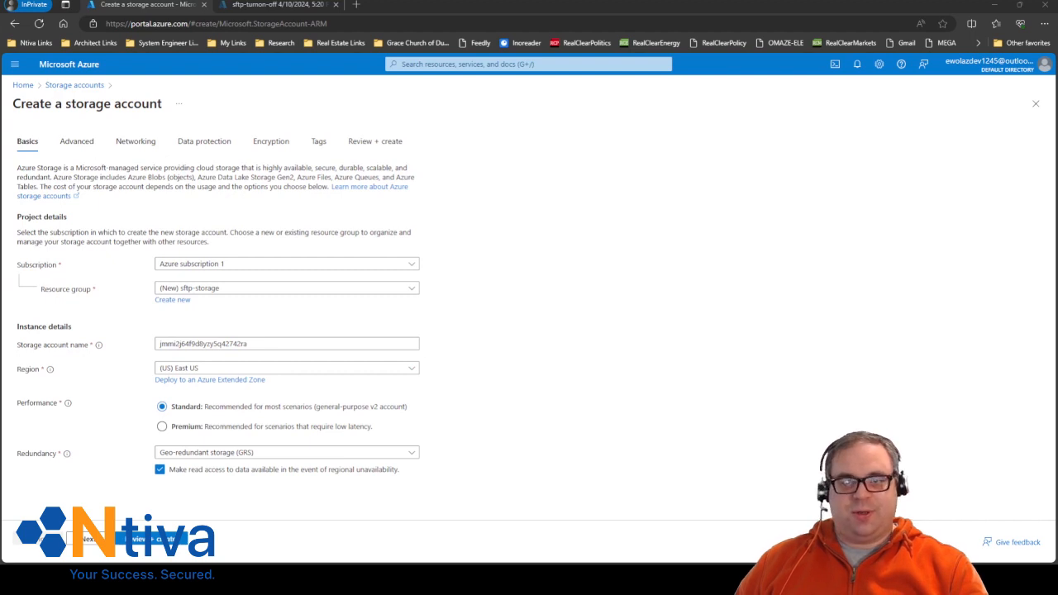
key(alt+Tab)
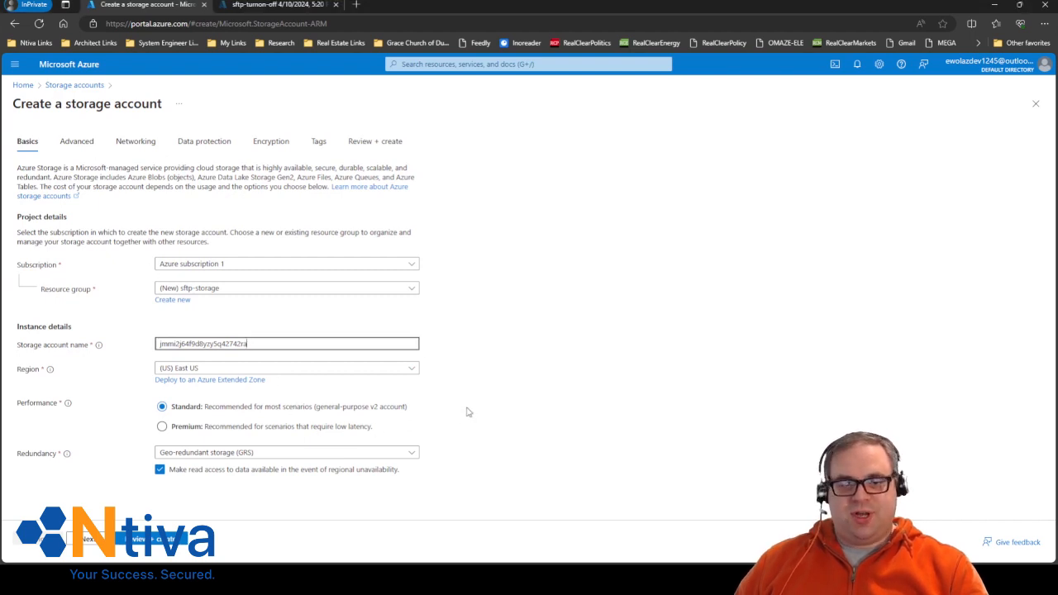
Step: Set the storage account's redundancy to Locally-redundant storage (LRS) and continue to the advanced settings
click(294, 452)
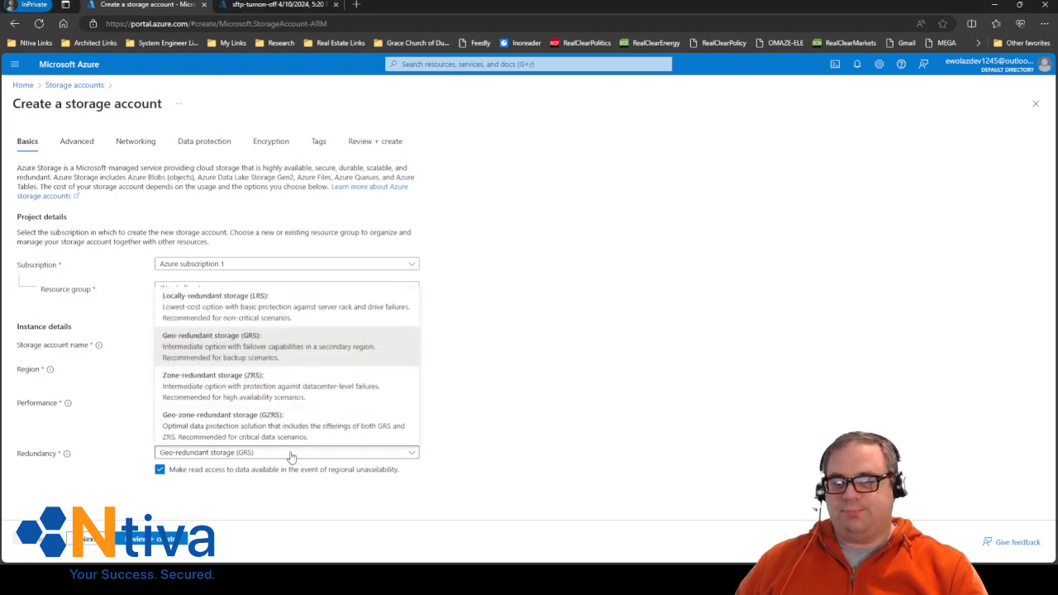
click(288, 311)
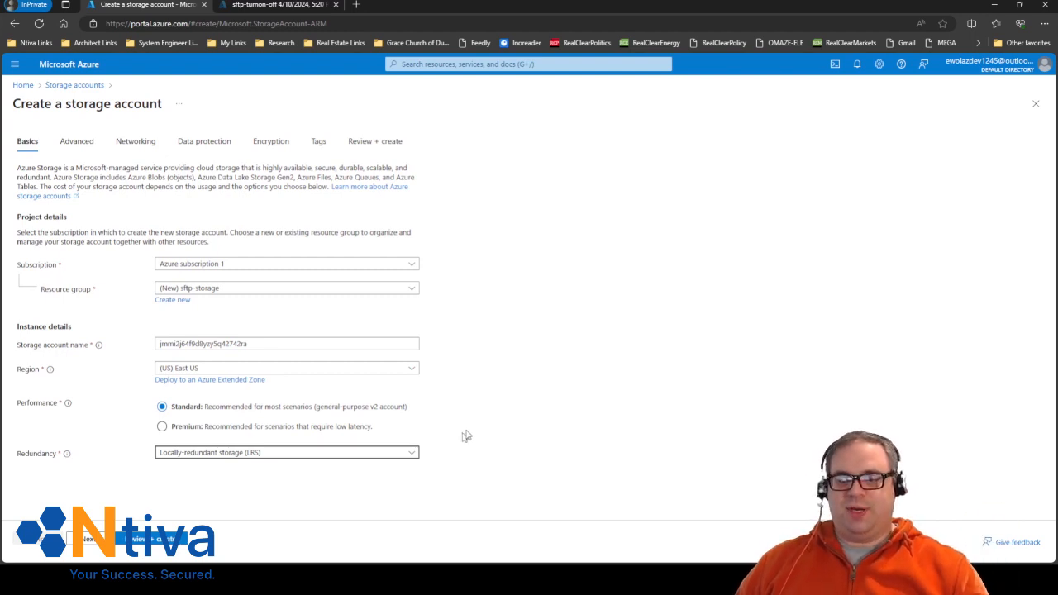
click(89, 540)
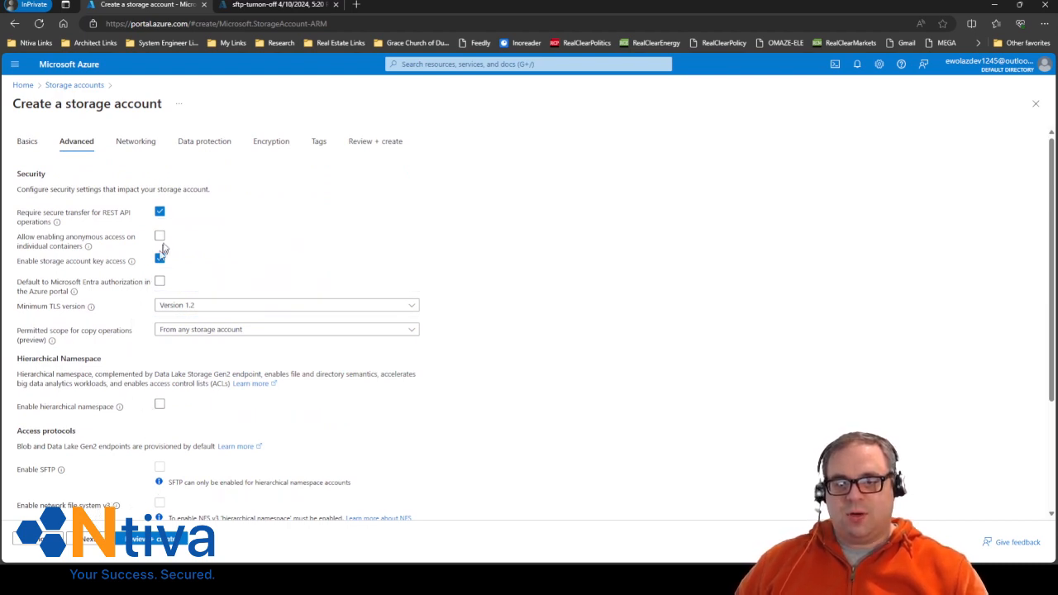
Step: Enable the hierarchical namespace and SFTP for the storage account, and continue to the networking settings
click(161, 406)
click(161, 406)
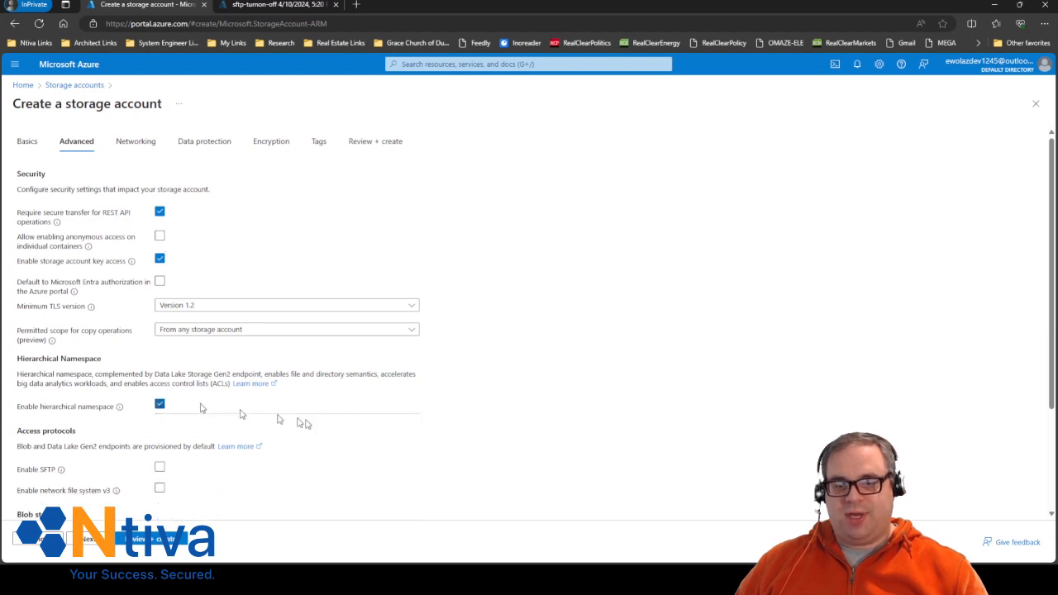
scroll(165, 397, down, 3)
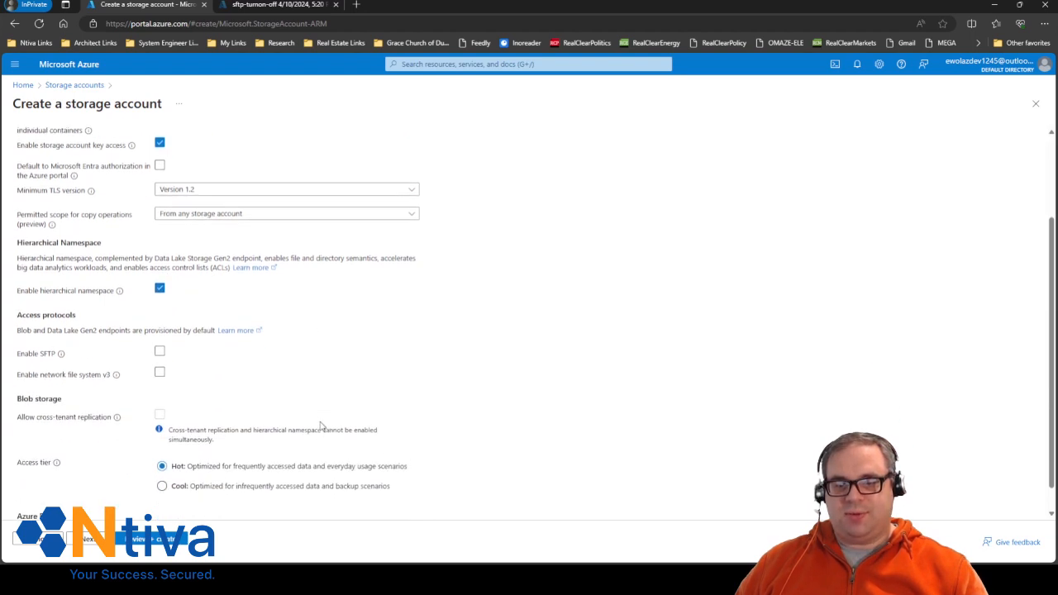
click(160, 349)
click(160, 349)
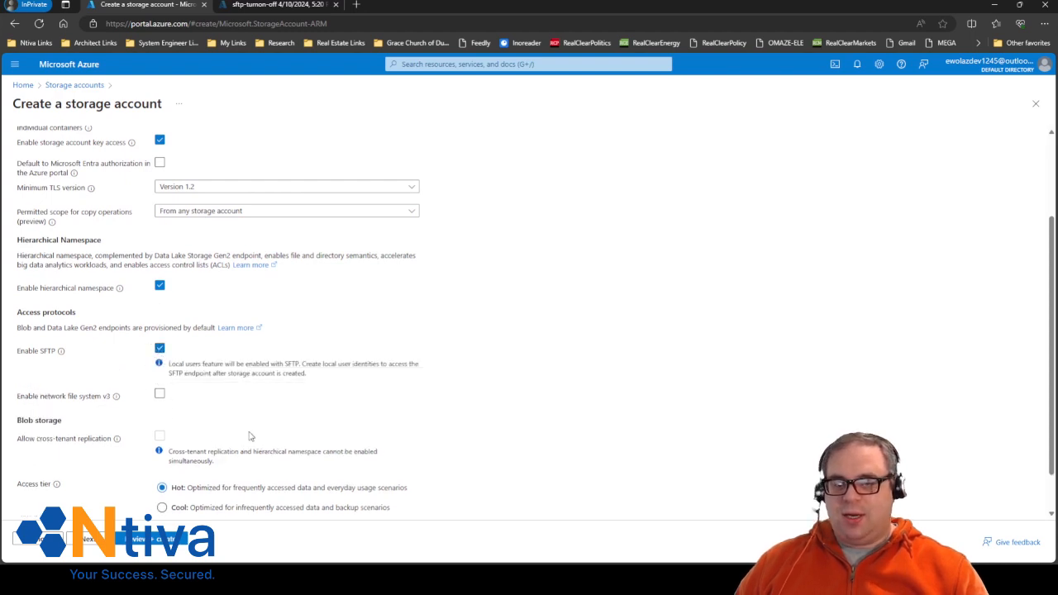
scroll(250, 435, down, 1)
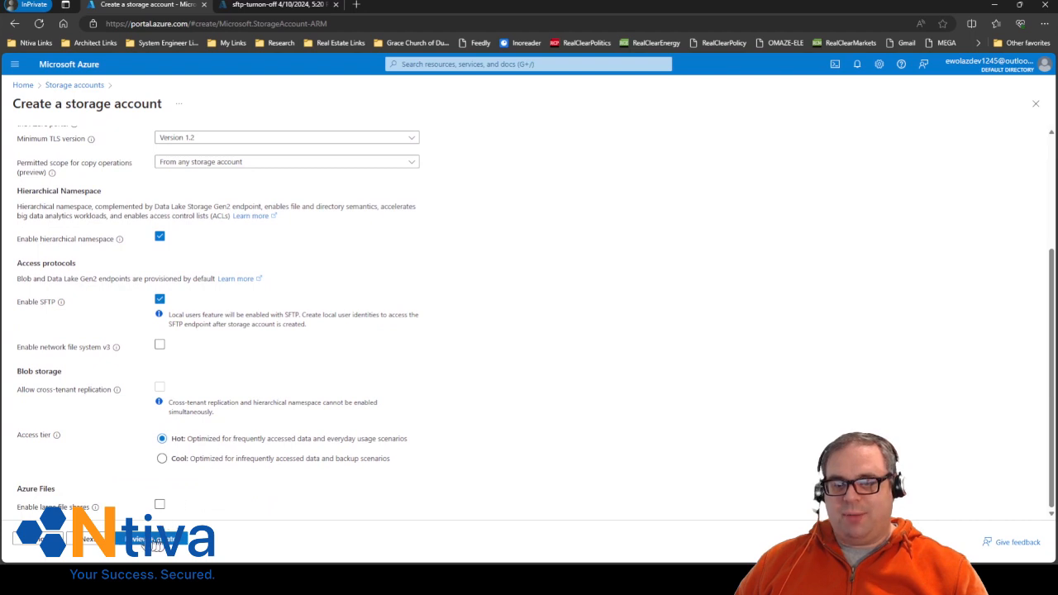
click(87, 539)
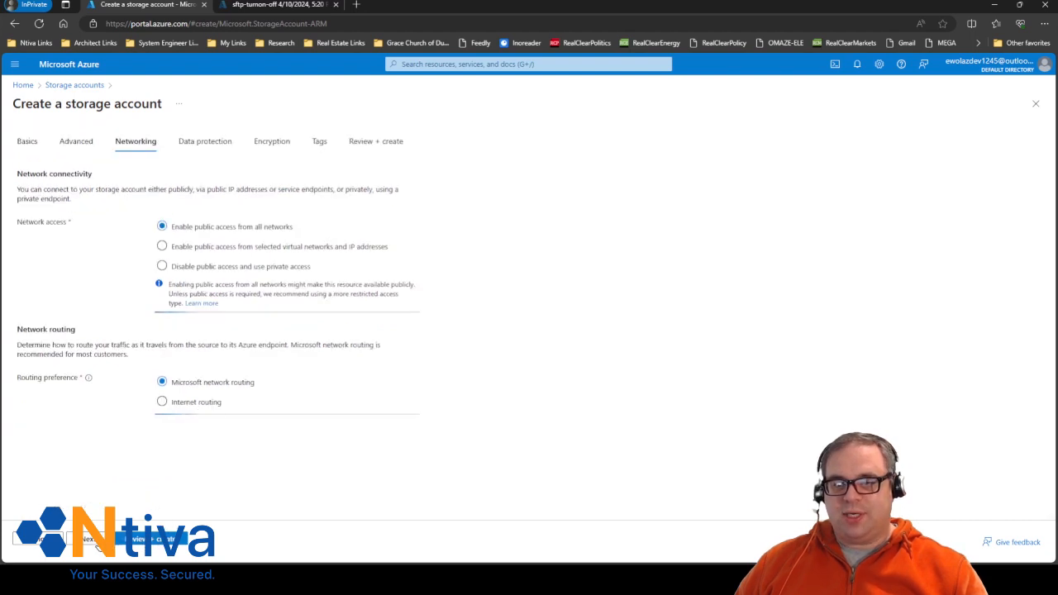
Step: Review the storage account's configuration, including its location and name, and deploy it
click(150, 540)
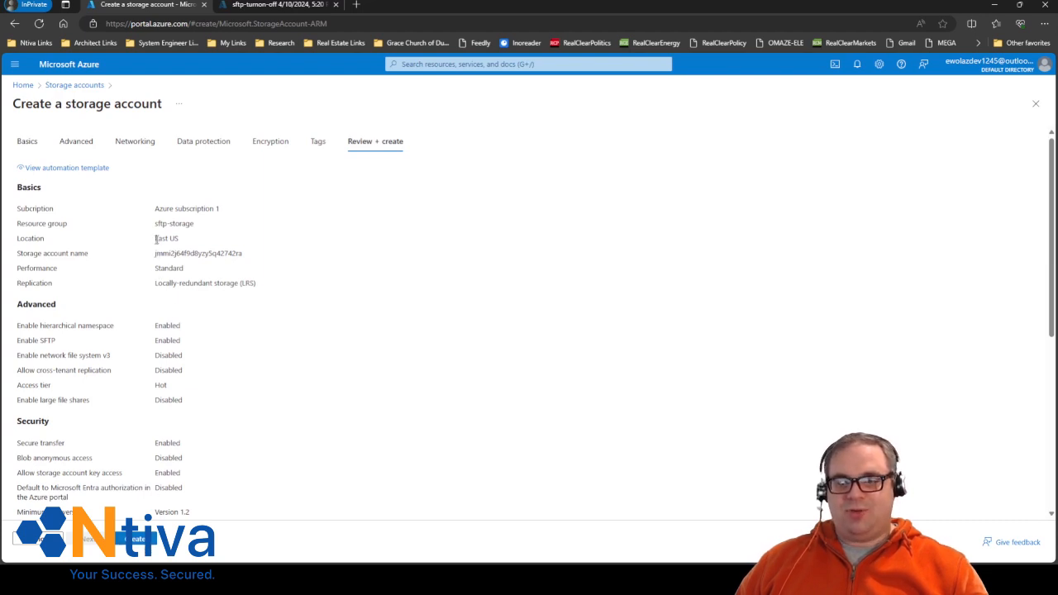
drag(154, 238, 176, 238)
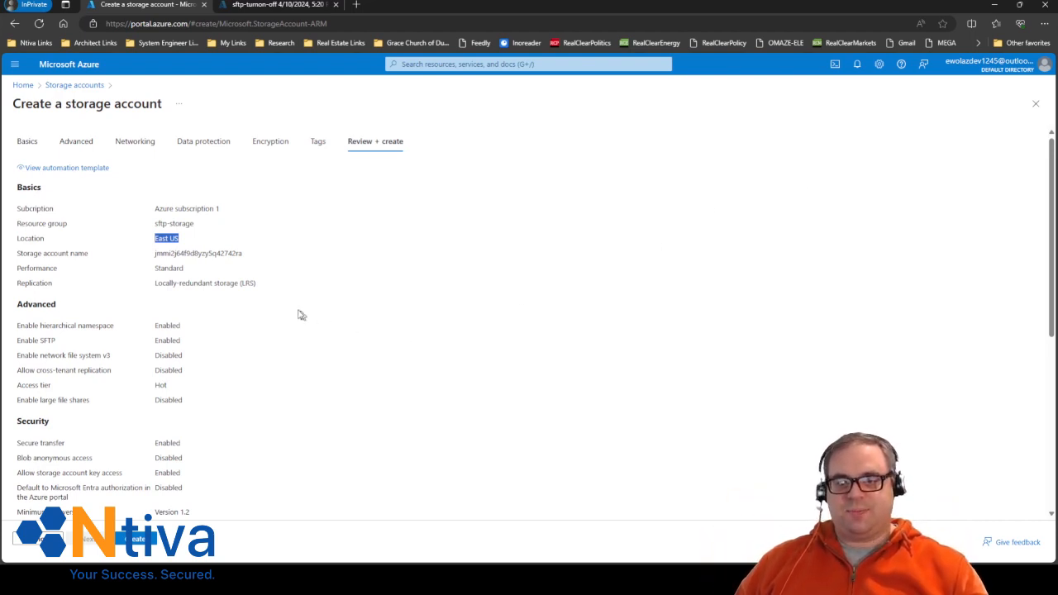
double_click(219, 254)
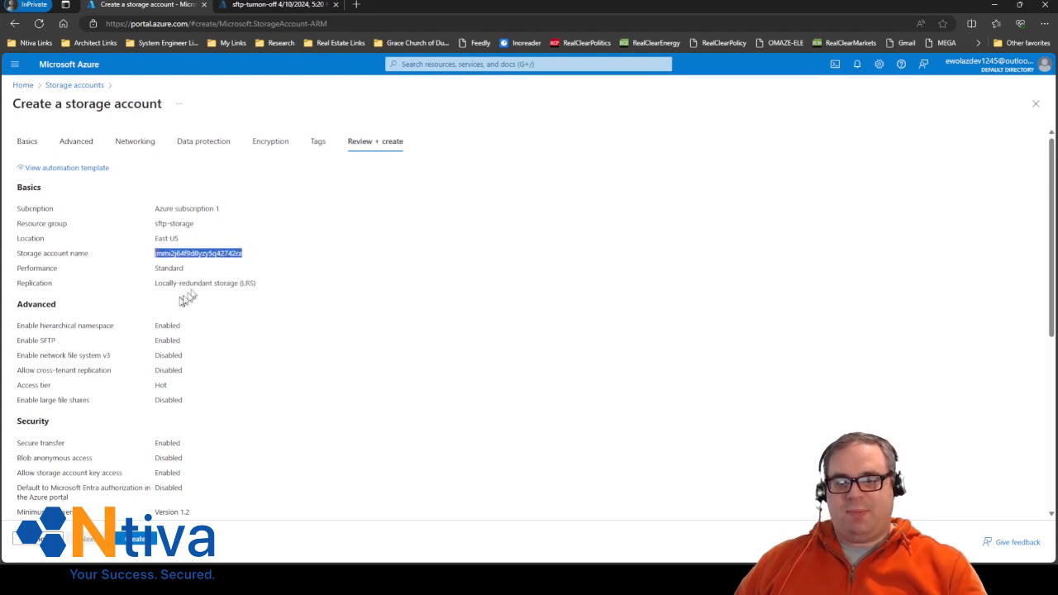
key(alt+Tab)
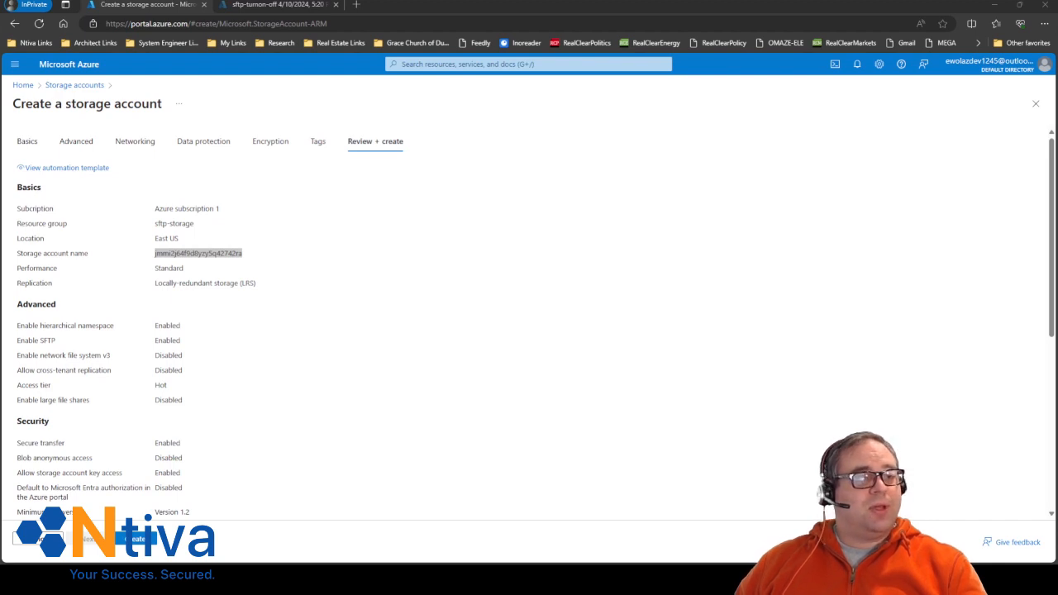
click(135, 539)
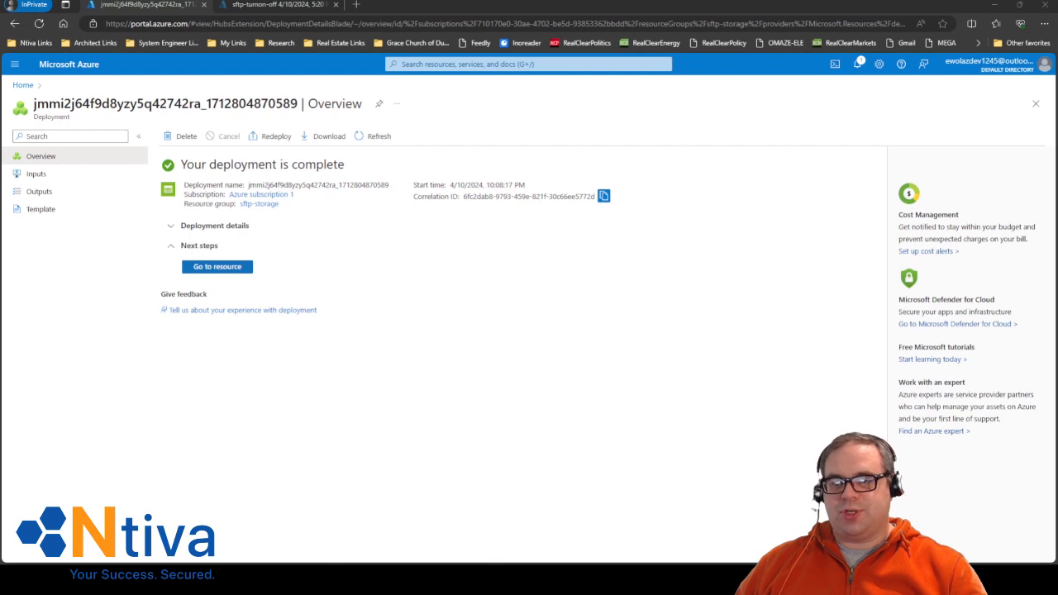
Step: Open the deployed storage account and create a blob container named fileupload
click(223, 267)
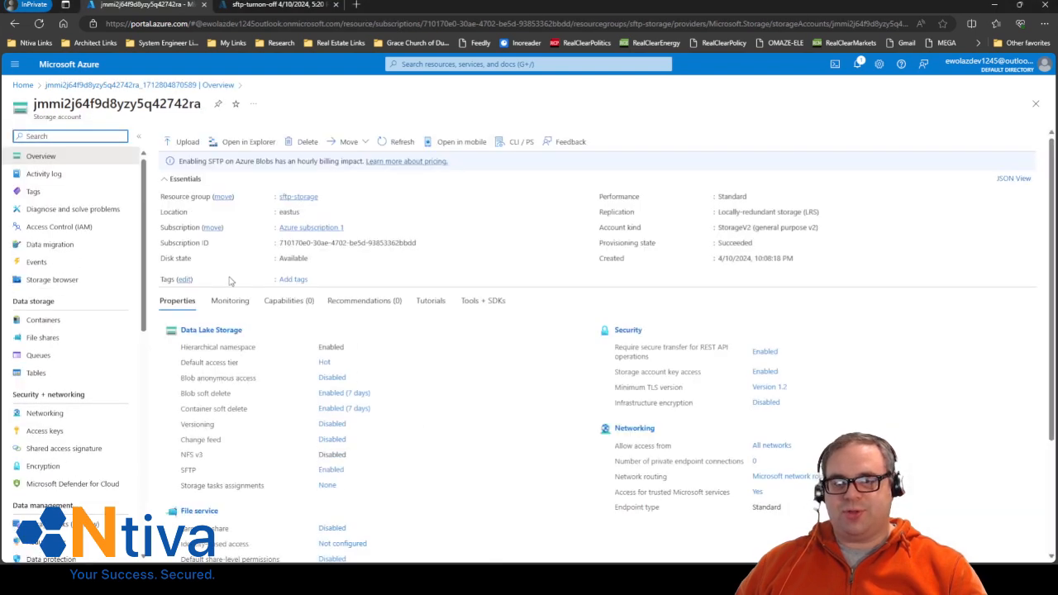
click(55, 326)
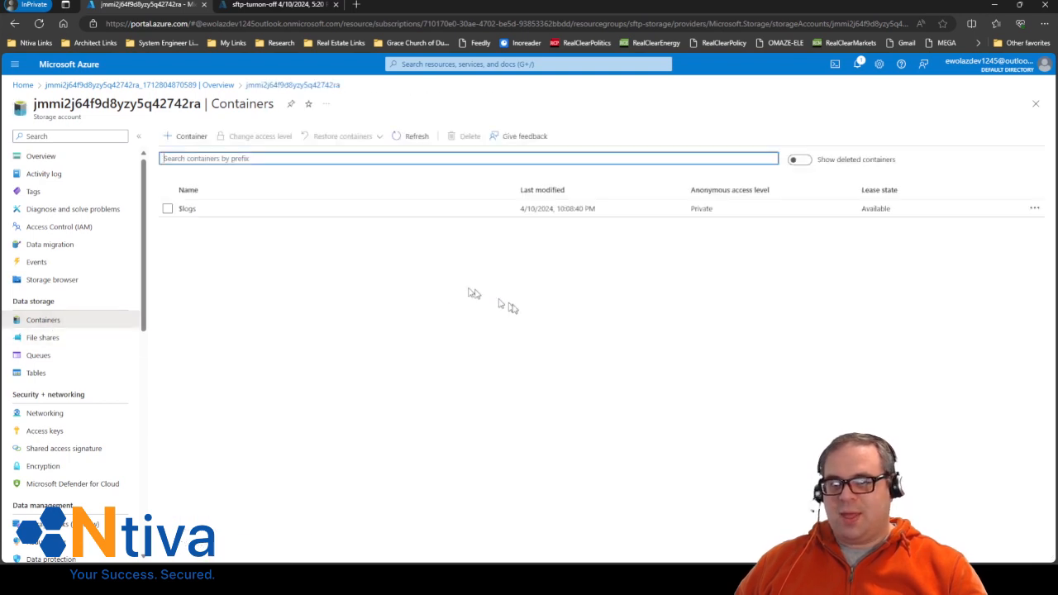
click(195, 143)
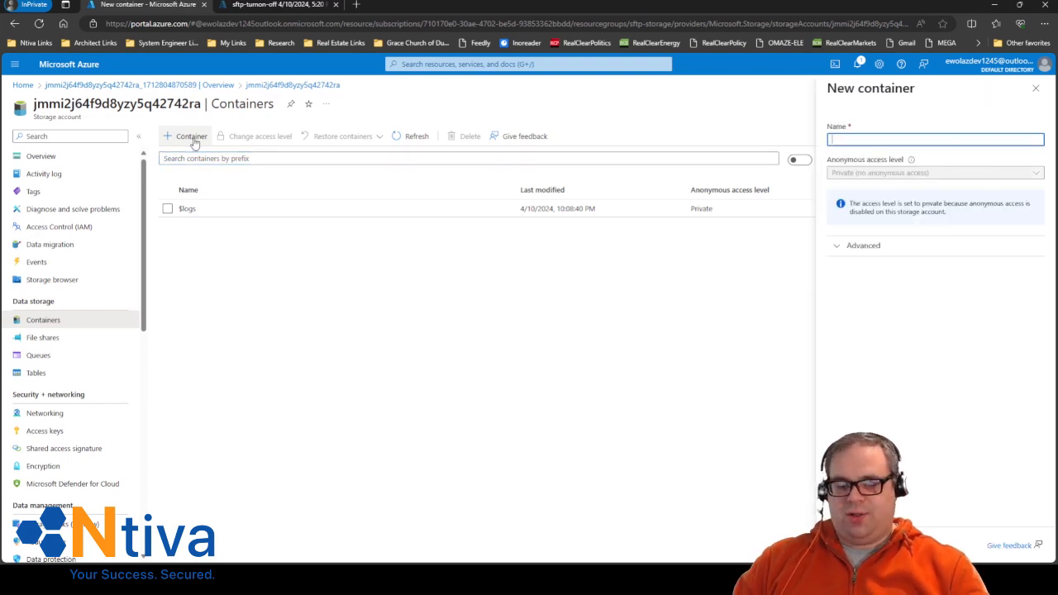
text(fileupload)
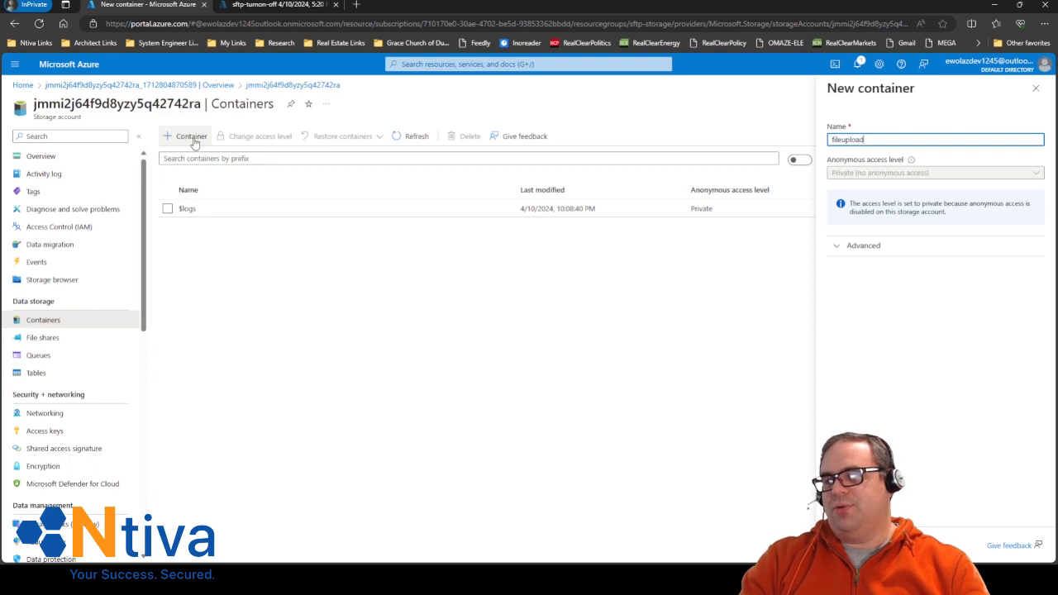
click(845, 545)
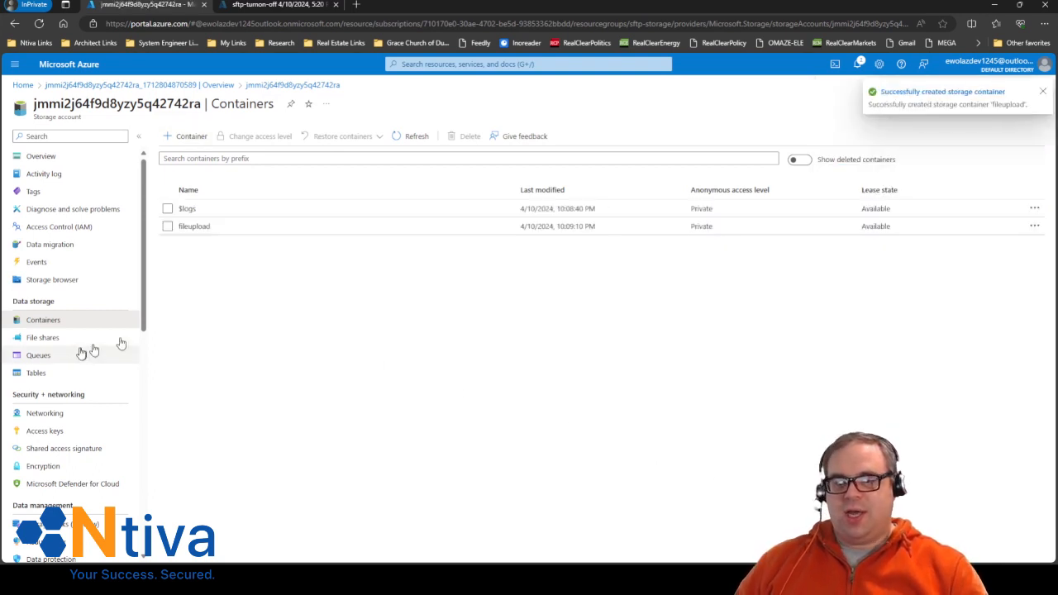
Step: Start adding an SFTP local user named testuser1 with SSH password authentication, and continue to its permissions
scroll(79, 352, down, 1)
scroll(78, 353, down, 3)
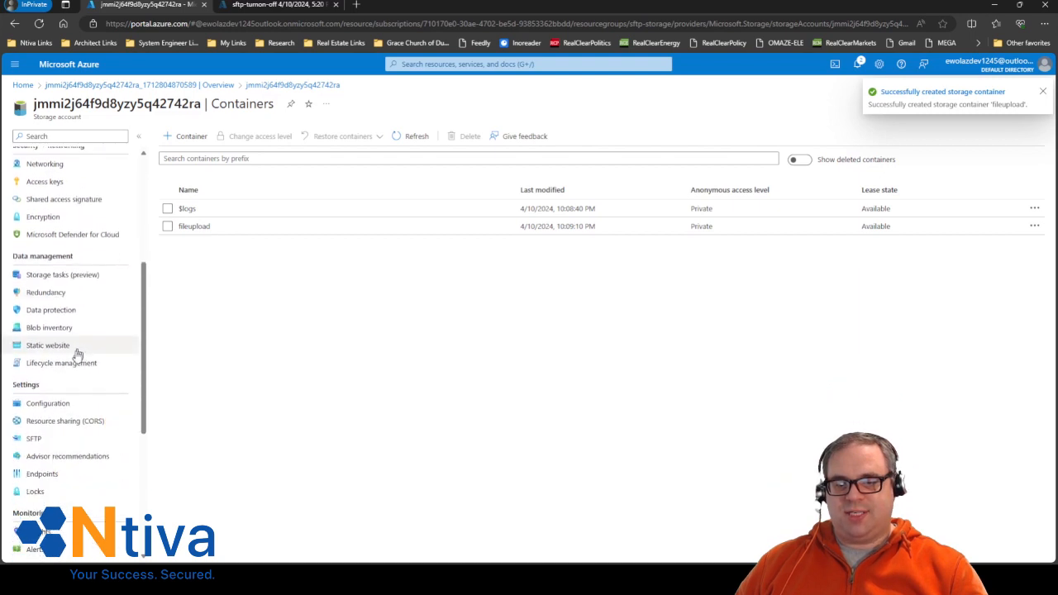
click(52, 442)
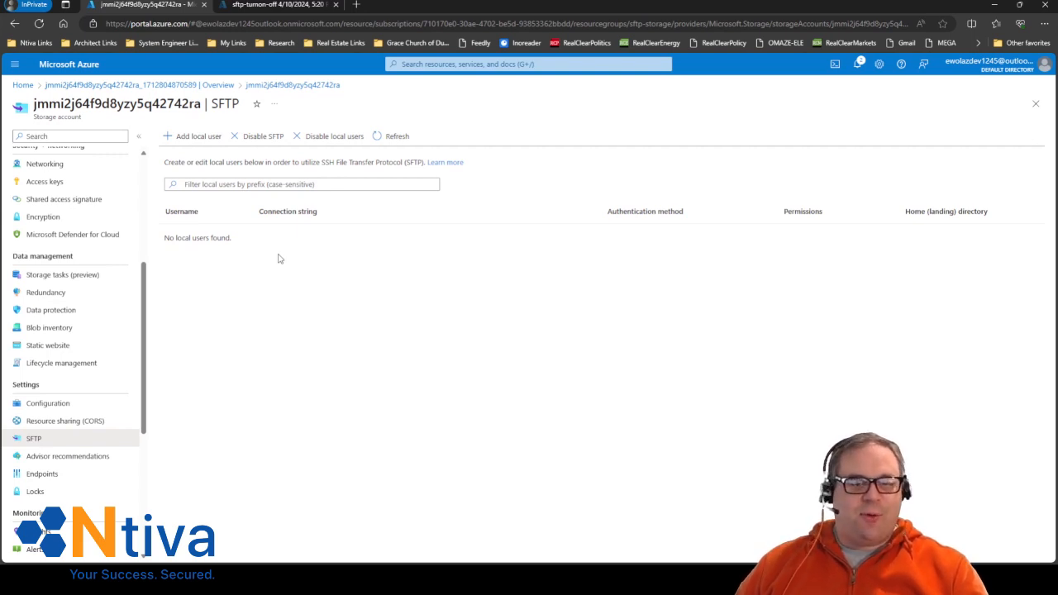
click(206, 137)
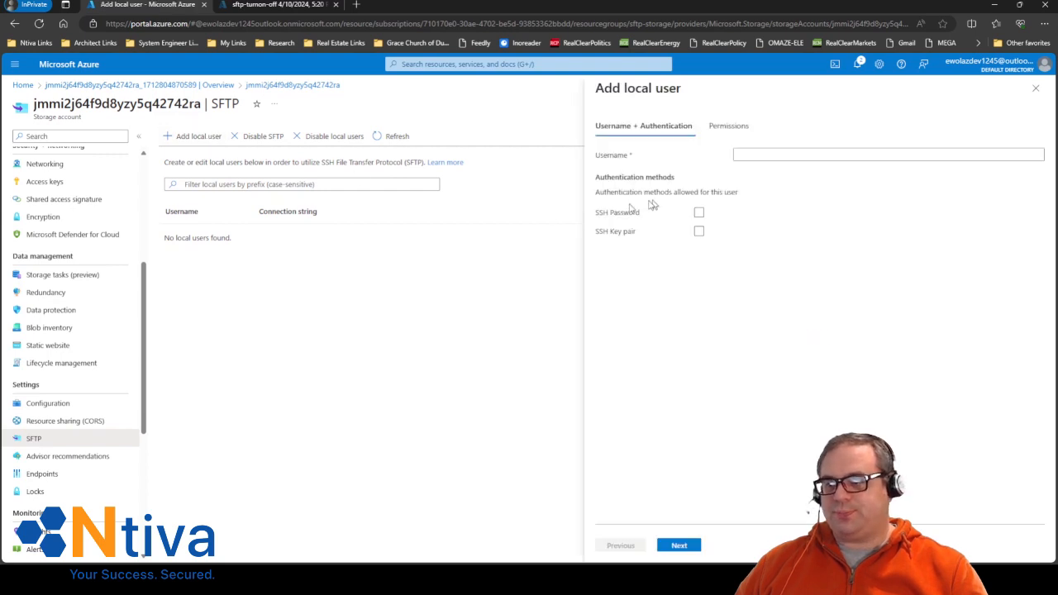
click(749, 155)
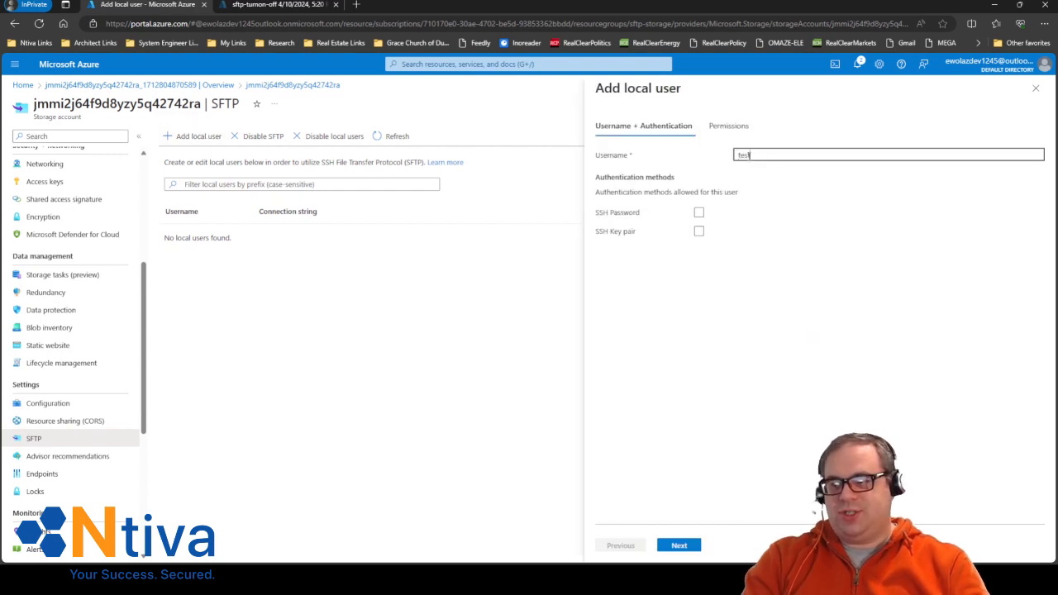
text(testuser1)
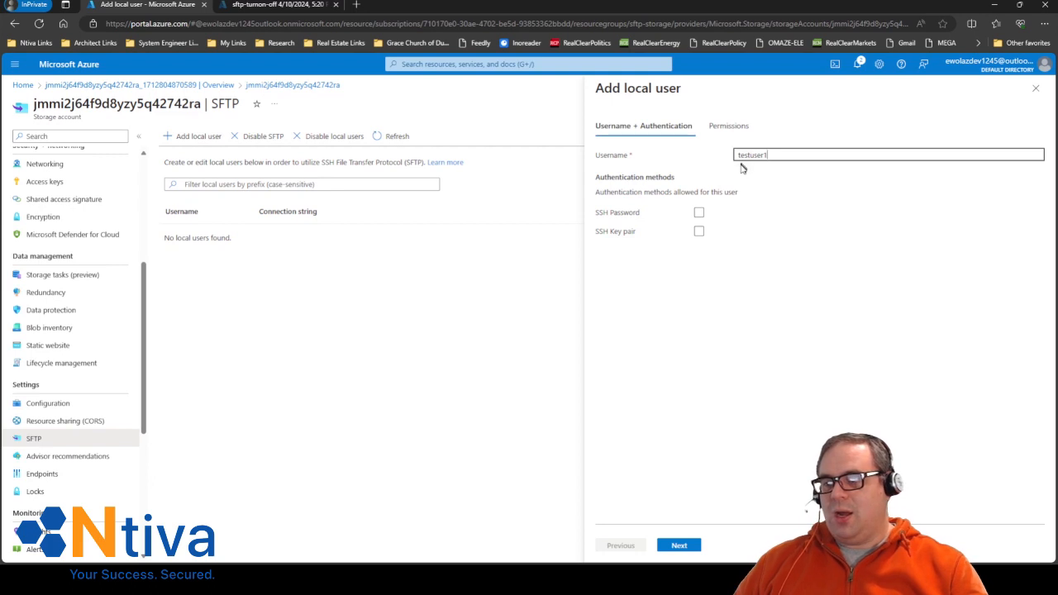
click(698, 214)
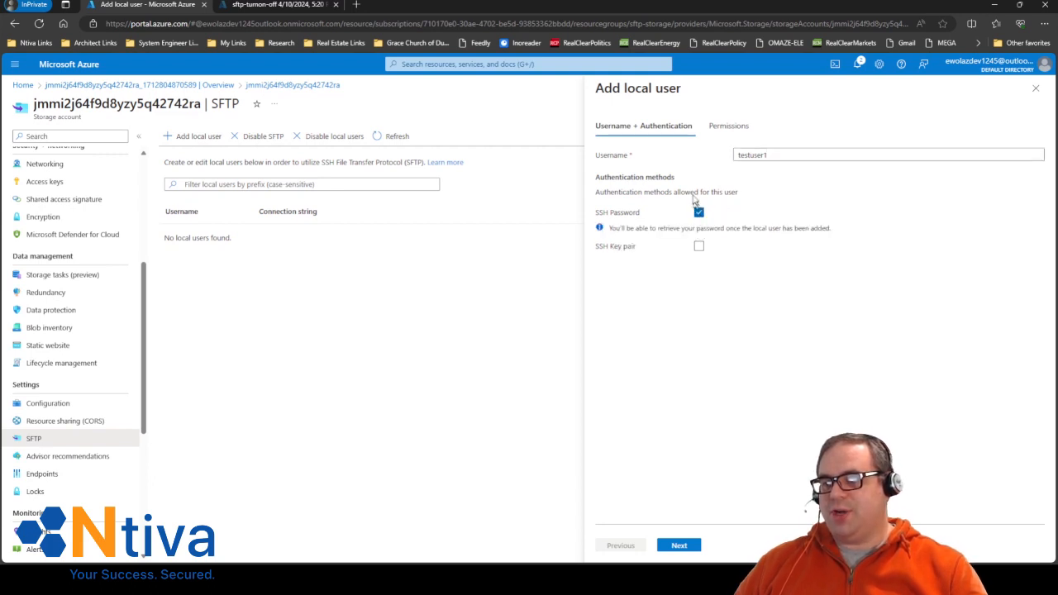
click(679, 548)
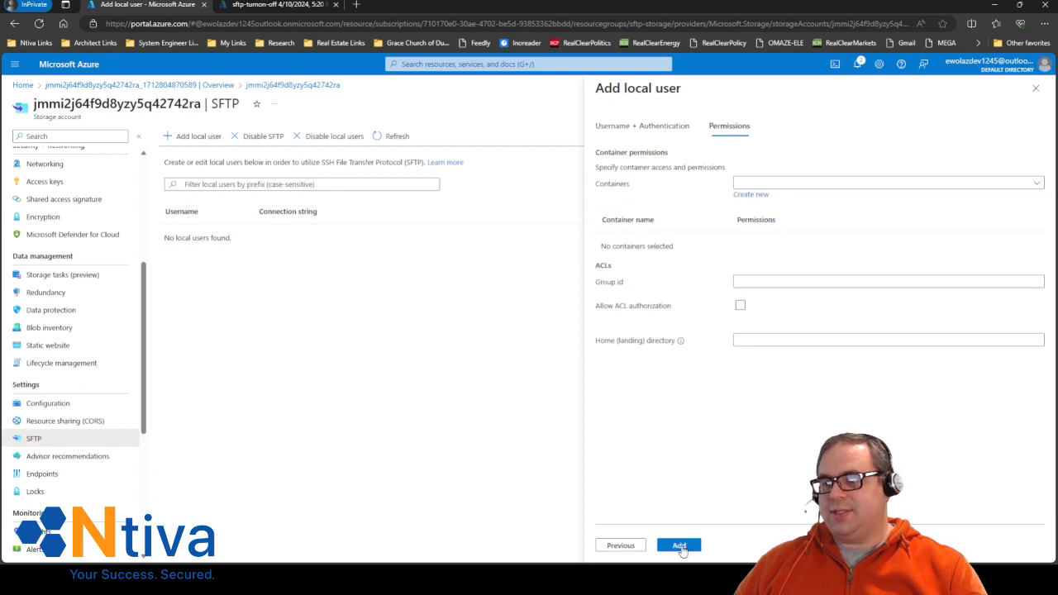
Step: Give the local user access to the fileupload container with all permissions
click(756, 184)
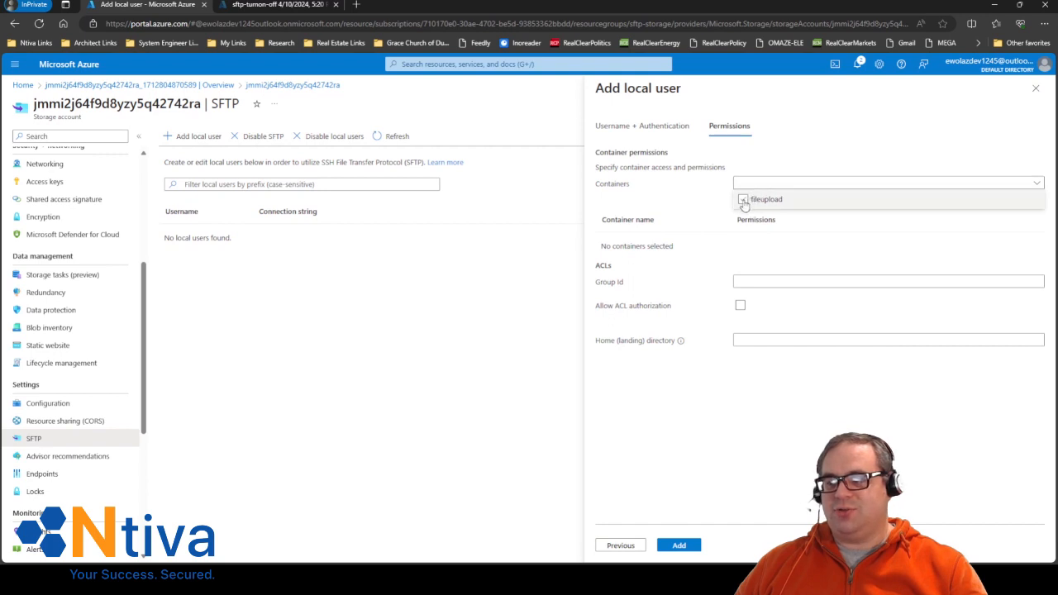
click(743, 199)
click(687, 210)
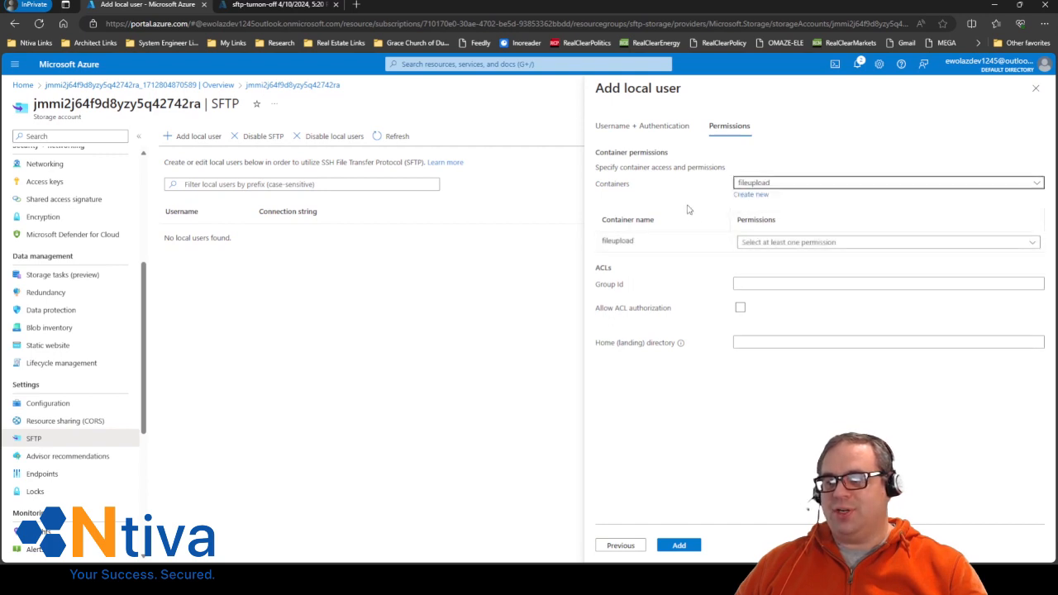
click(782, 243)
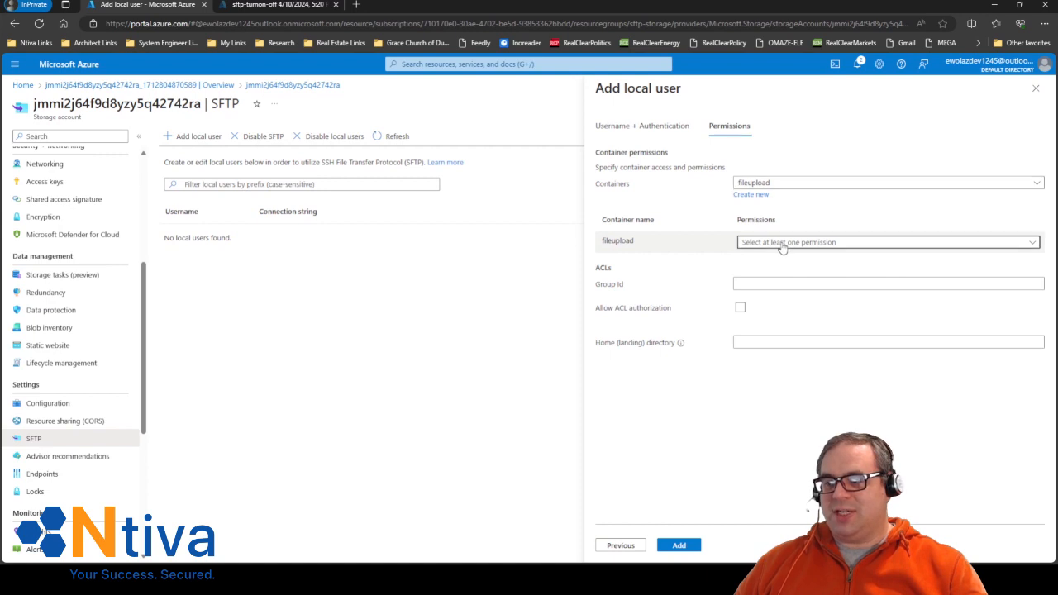
click(747, 258)
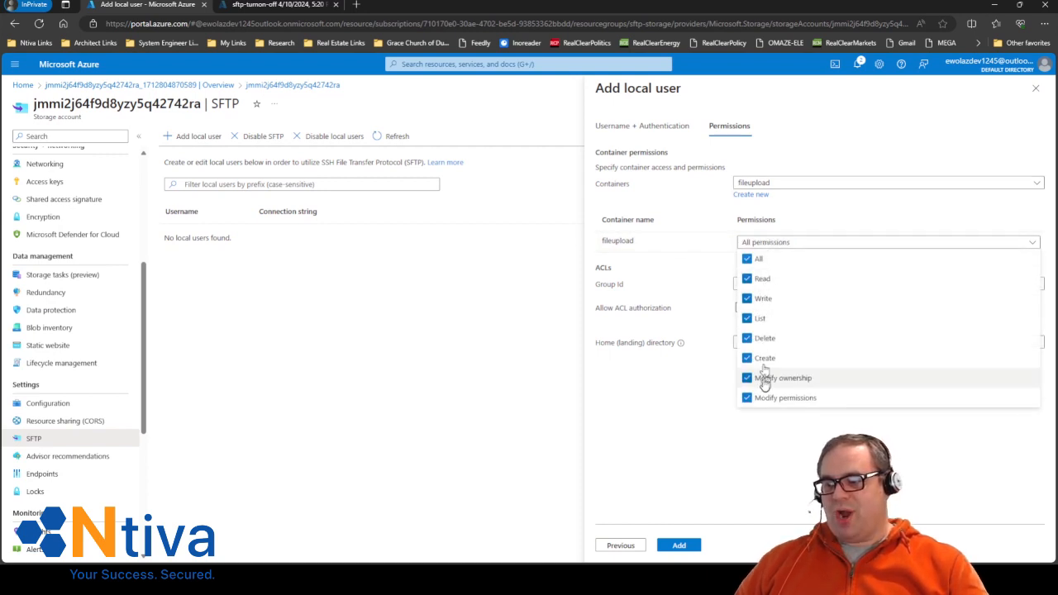
Step: Add the local user with fileupload as its home directory, and copy the generated SSH password
click(698, 221)
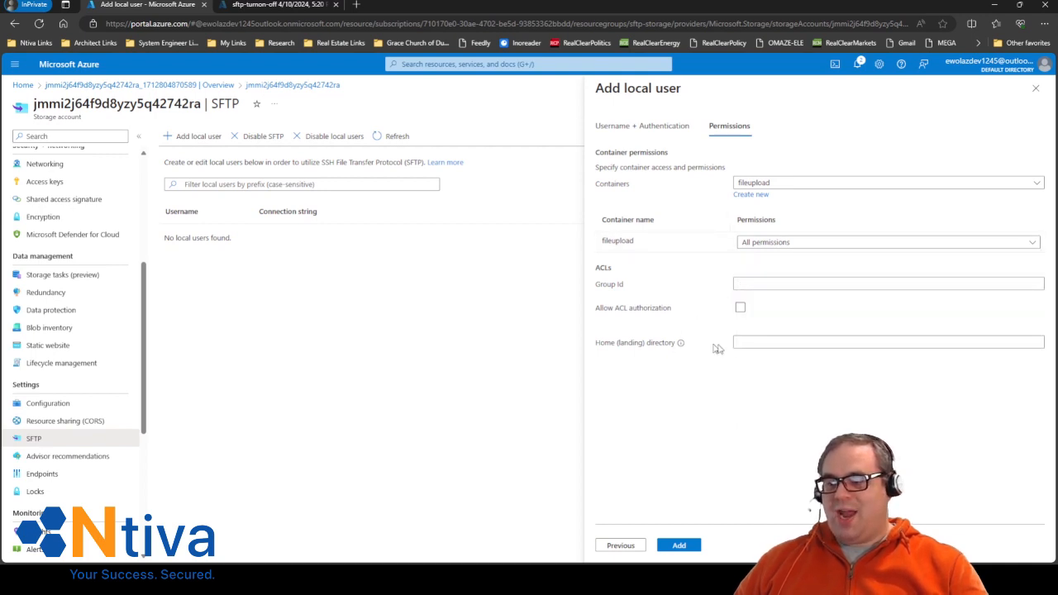
click(756, 346)
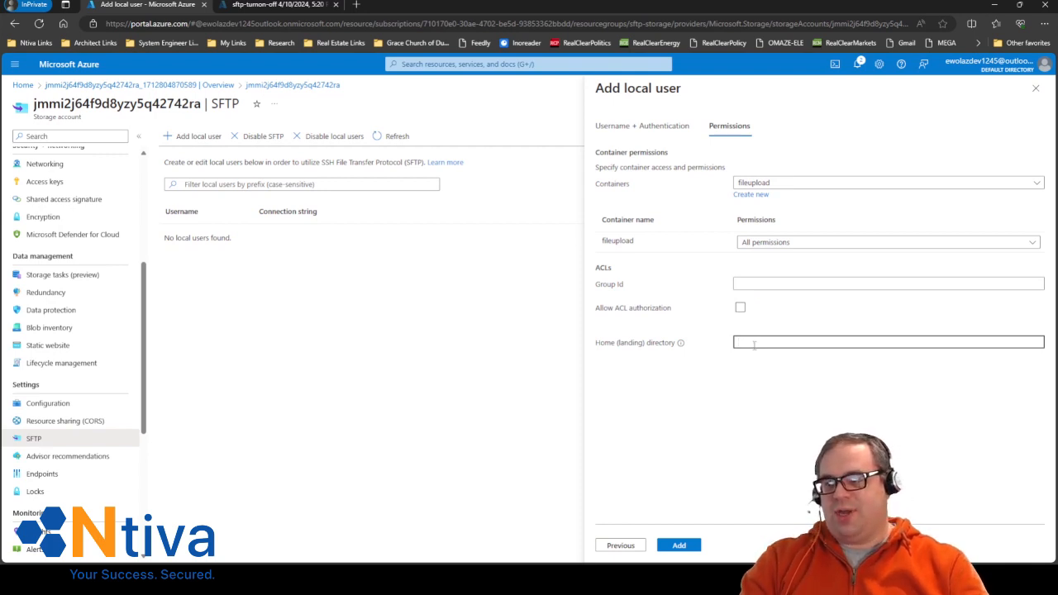
text(fileupload)
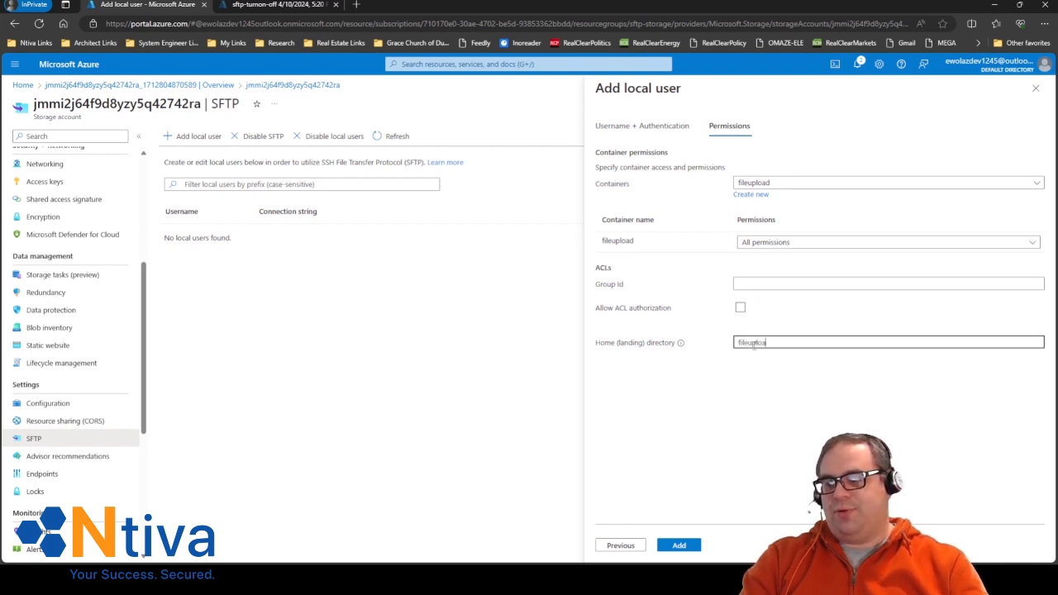
click(680, 545)
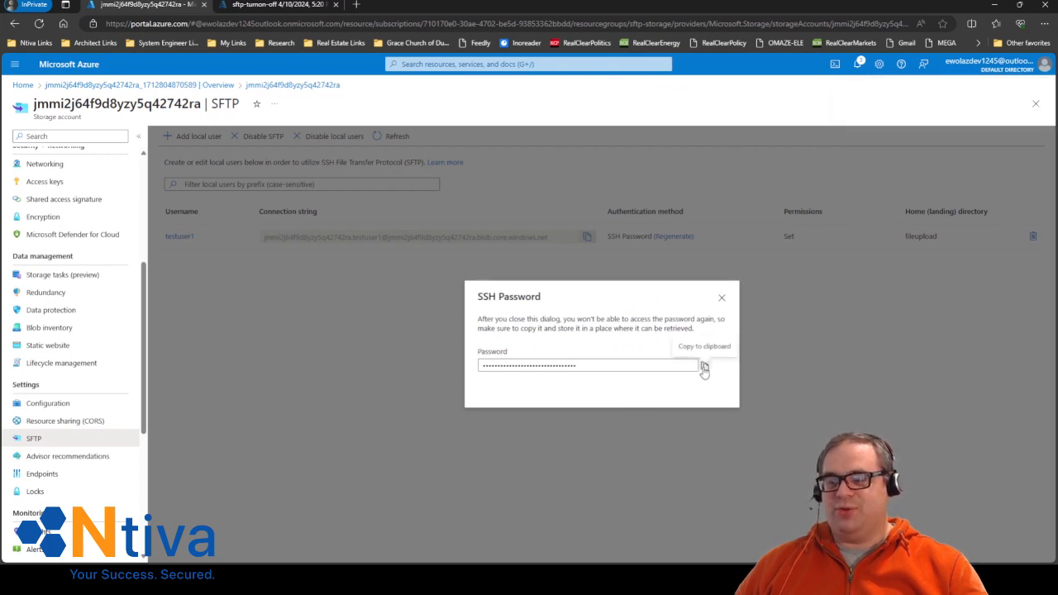
click(704, 368)
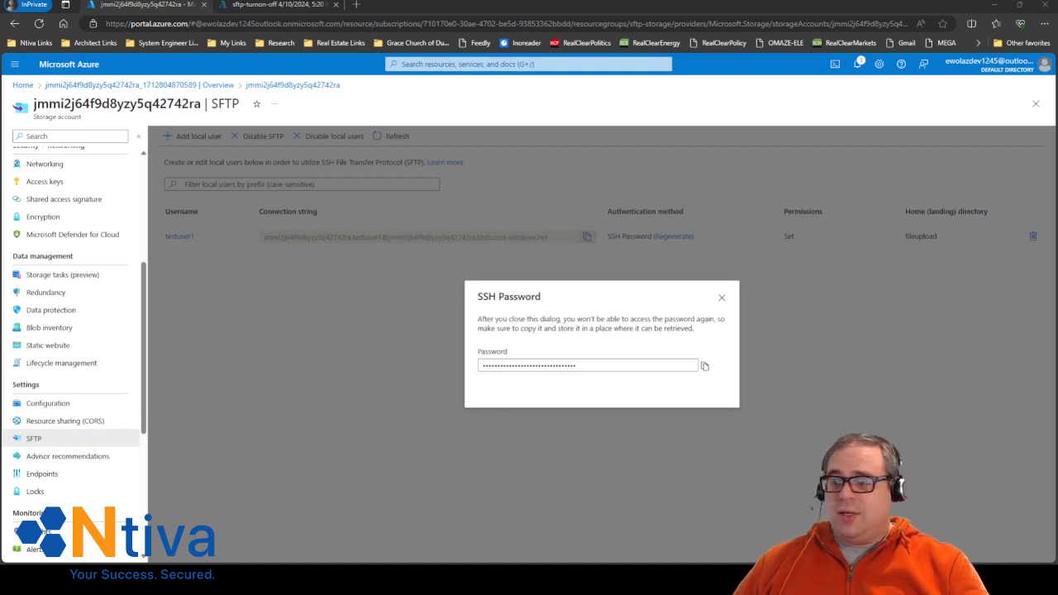
click(722, 298)
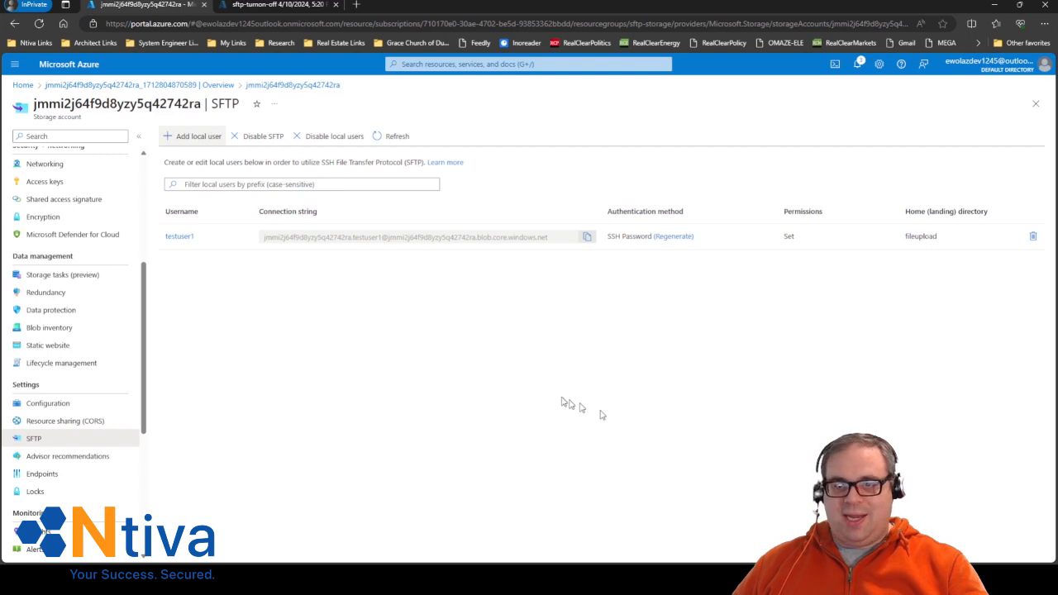
Step: Look up the storage account's name and the local user's username for the SFTP connection
scroll(66, 217, up, 5)
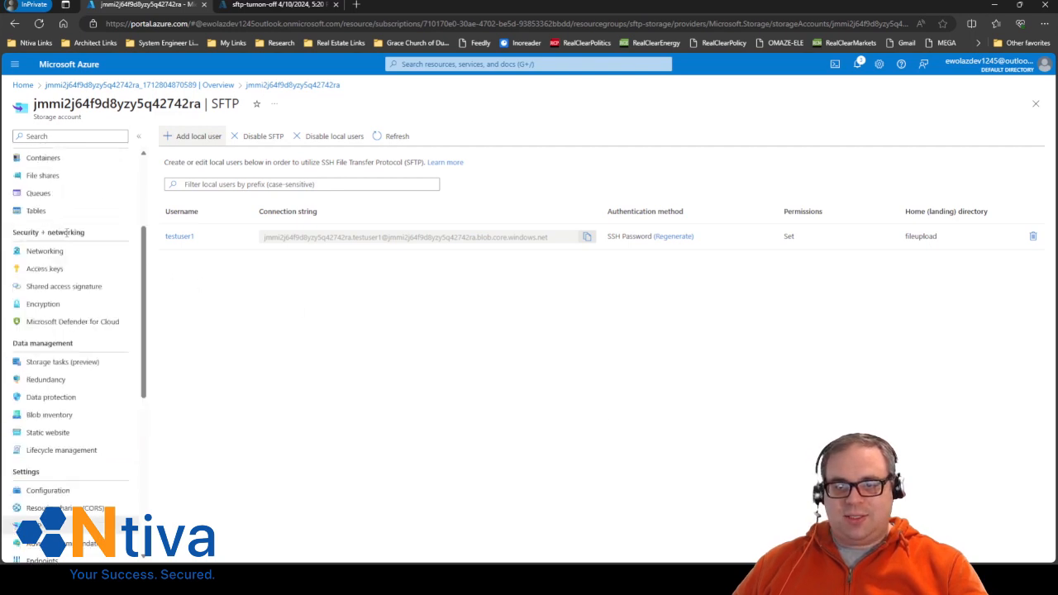
click(56, 157)
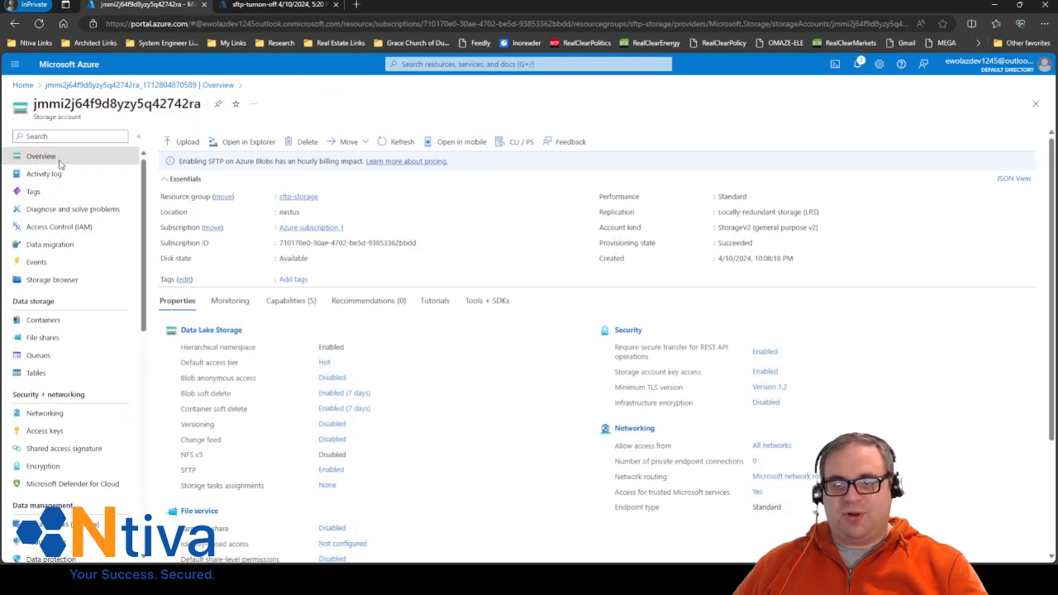
drag(198, 103, 34, 106)
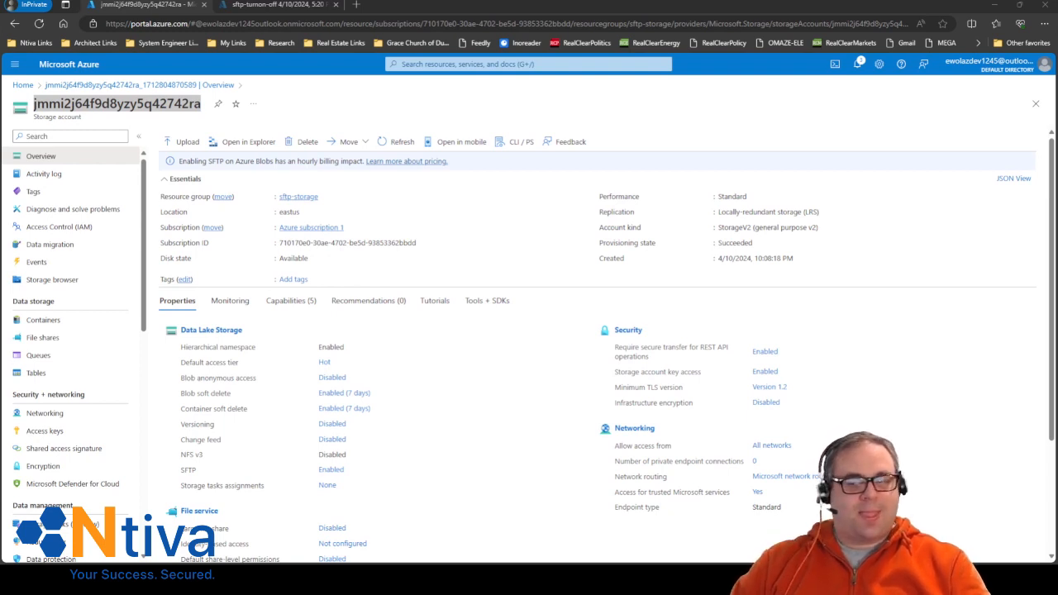
scroll(50, 431, down, 3)
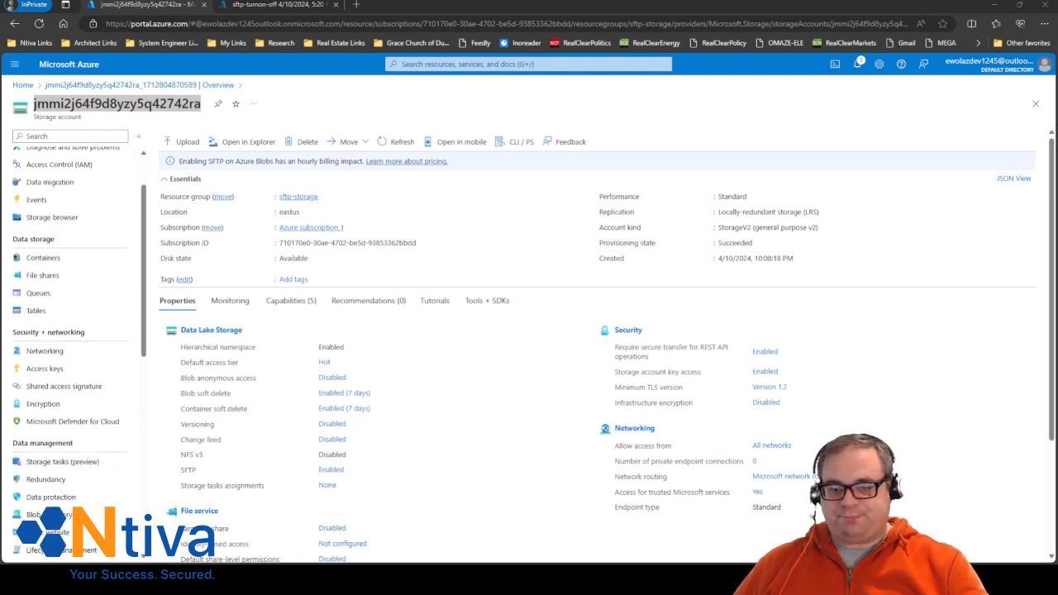
click(33, 501)
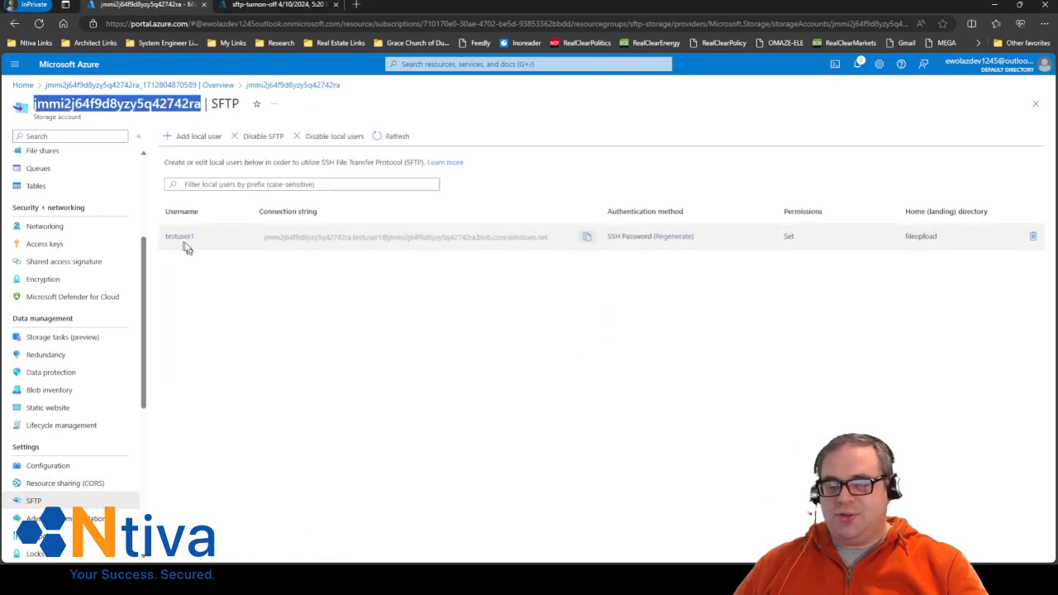
scroll(62, 224, up, 3)
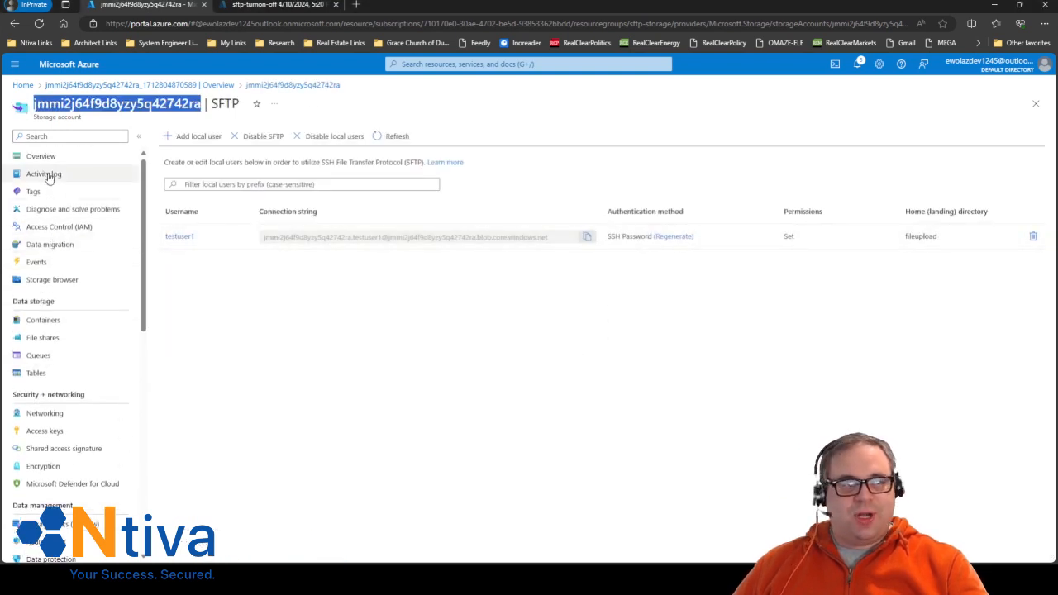
key(alt+Tab)
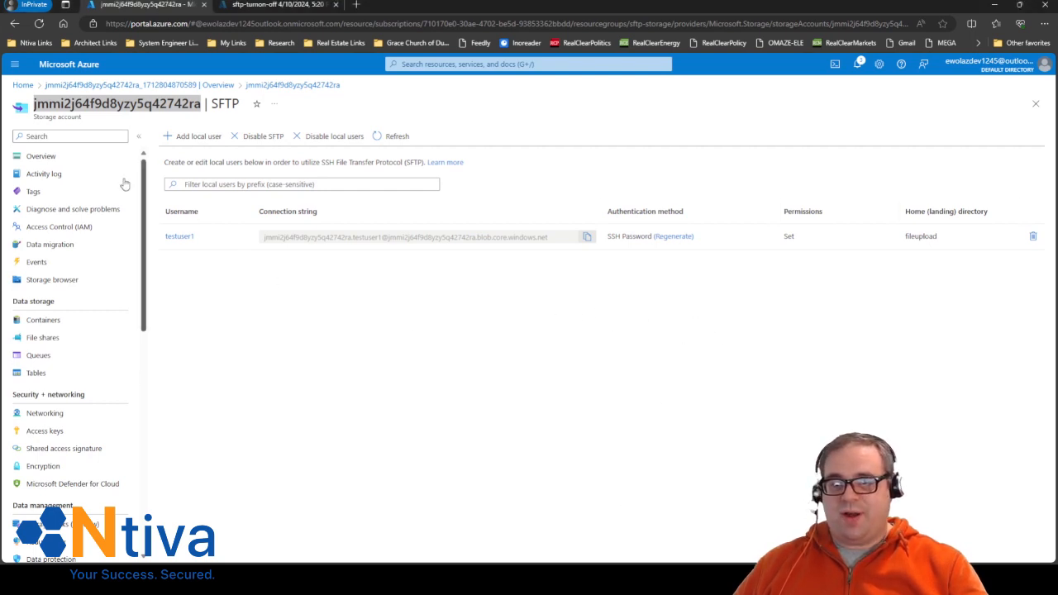
Step: Open the fileupload container and preview the seattle.jpg image stored in it
click(58, 320)
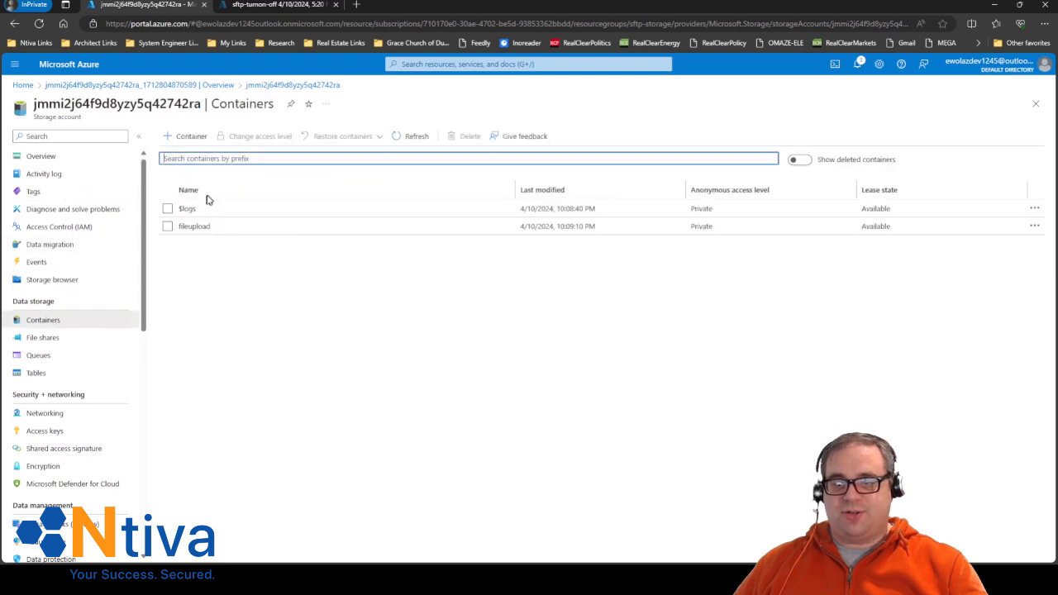
click(192, 228)
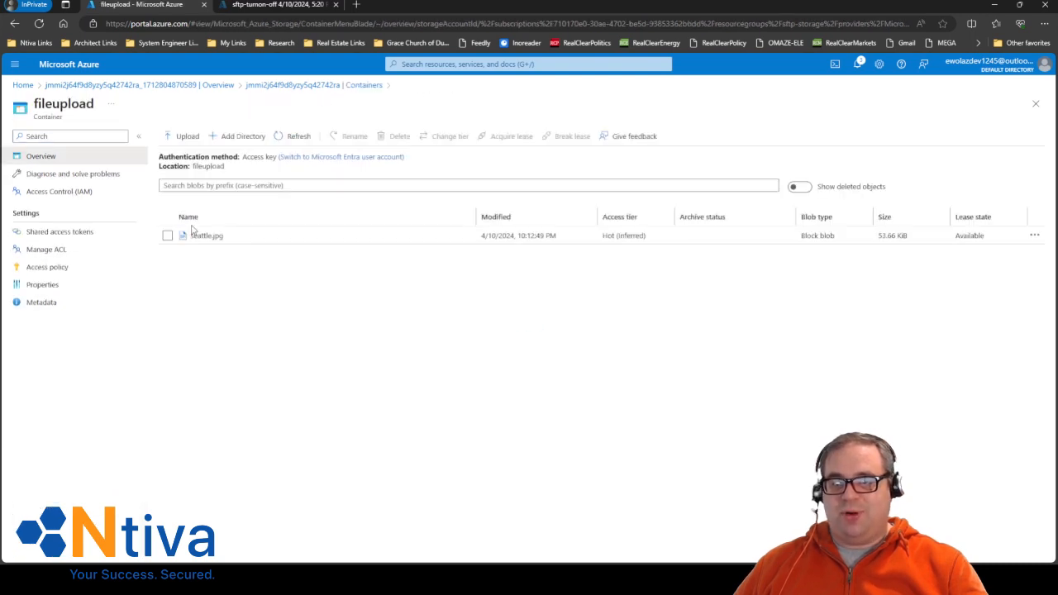
click(212, 238)
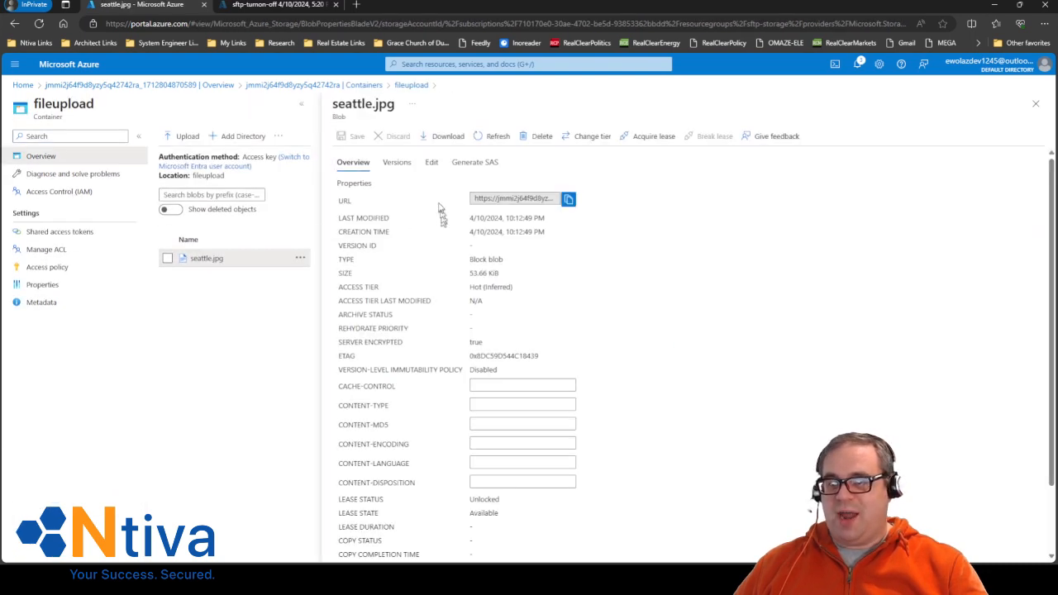
click(300, 257)
click(328, 263)
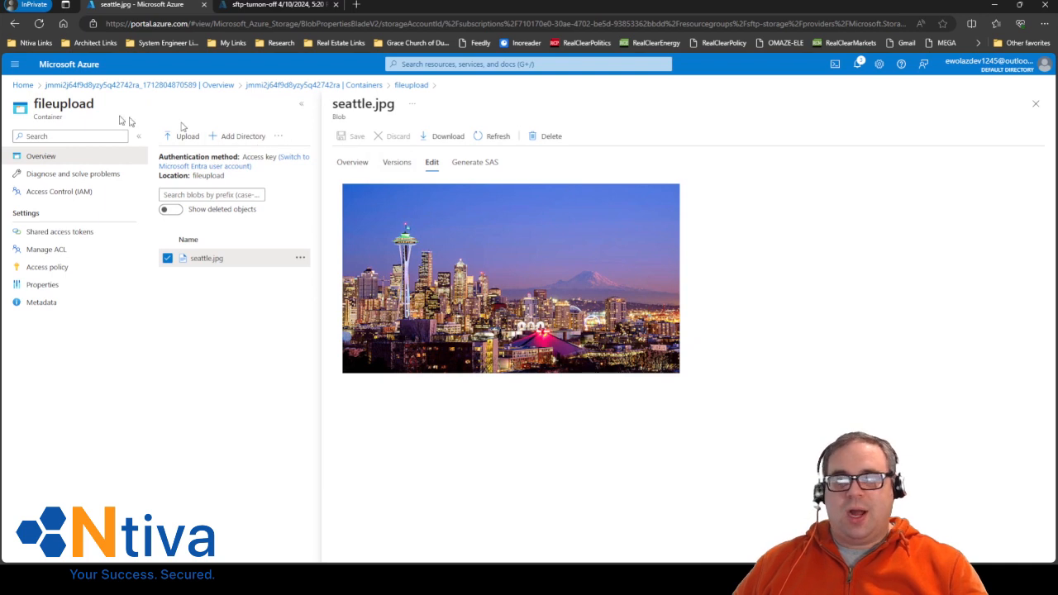
Step: Start creating an automation account named sftpautomate in the sftp-storage resource group
click(23, 86)
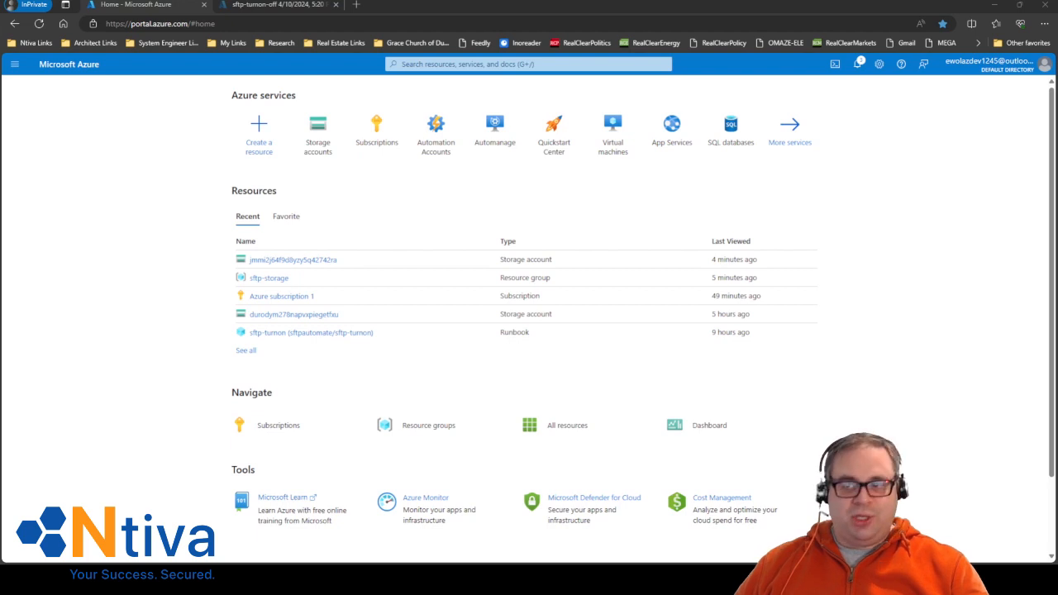
click(435, 135)
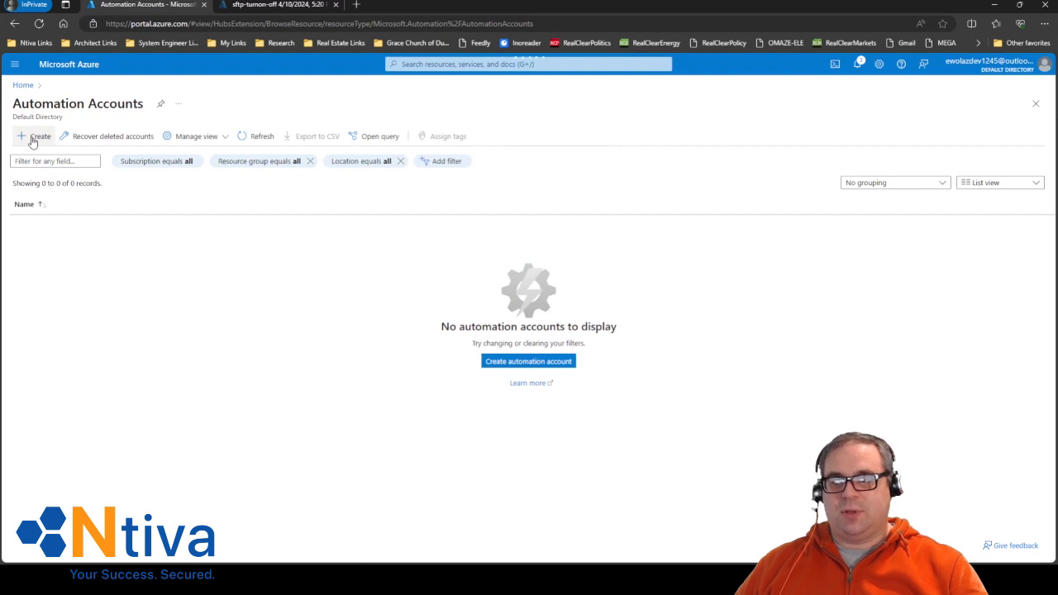
click(34, 139)
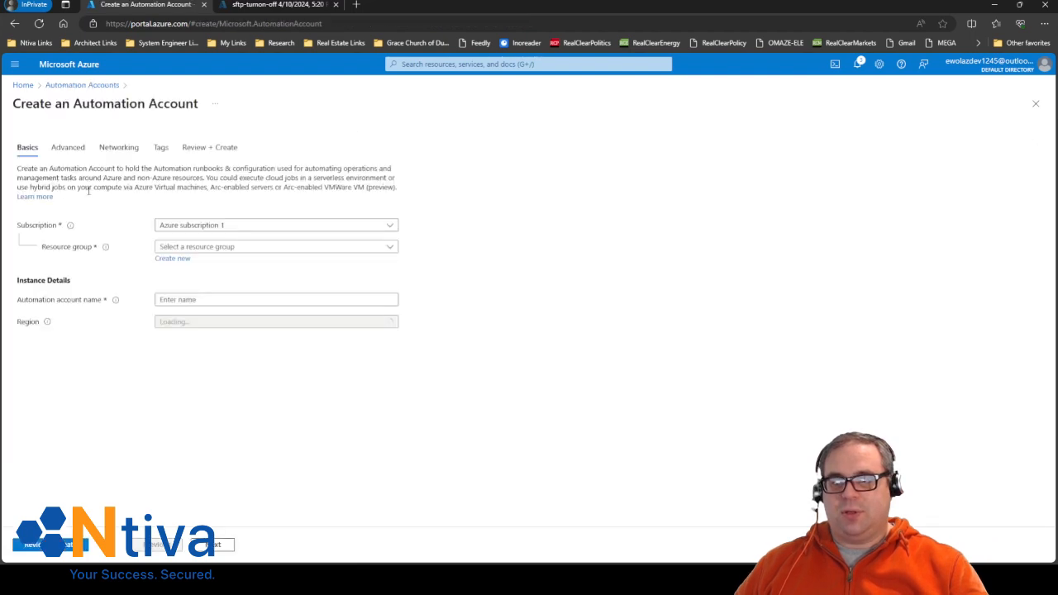
click(239, 248)
click(181, 289)
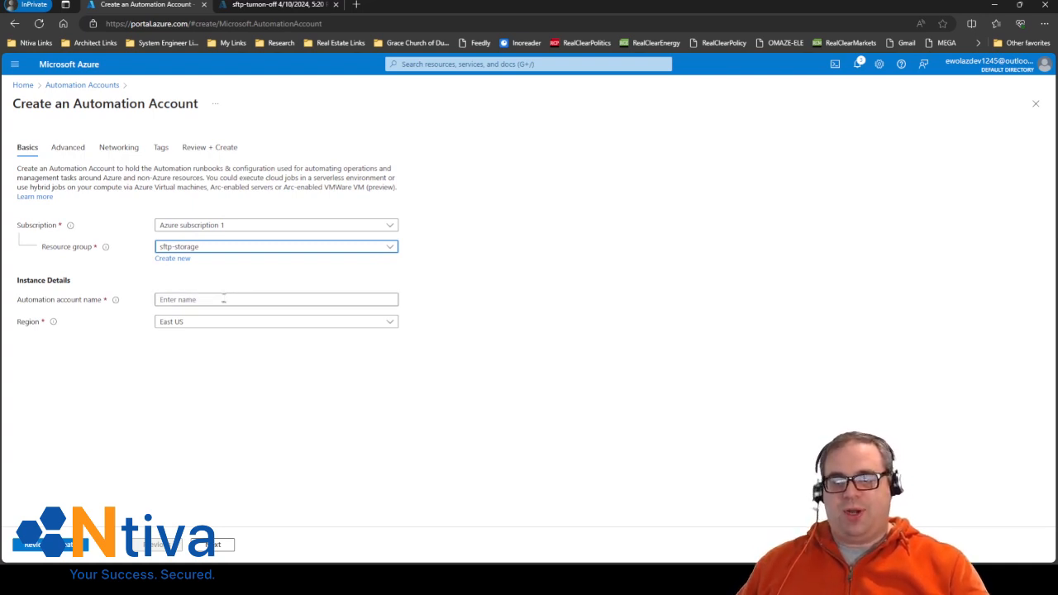
click(223, 299)
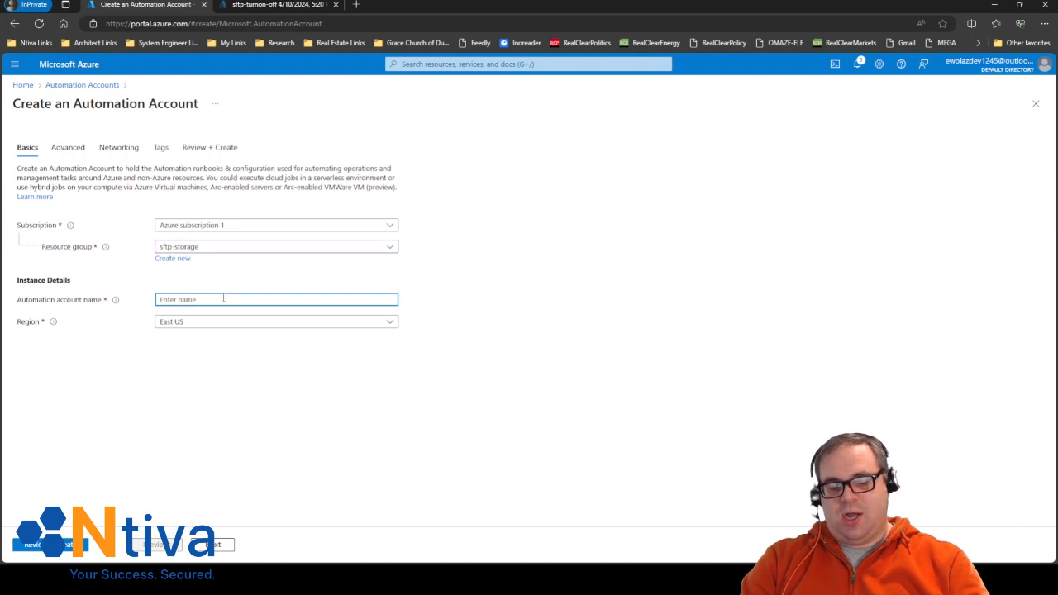
text(sftp)
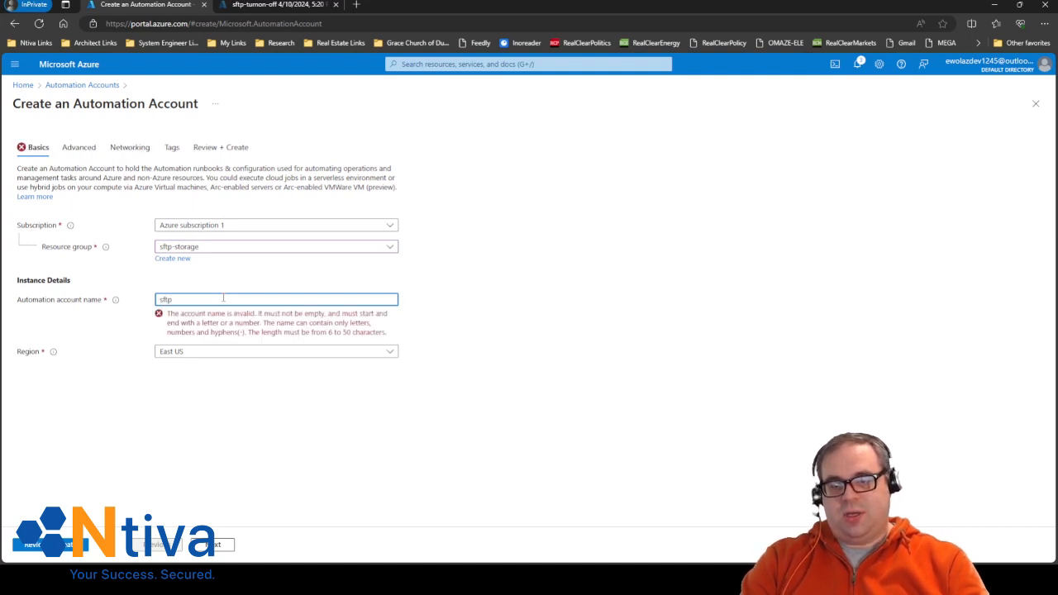
text(automate)
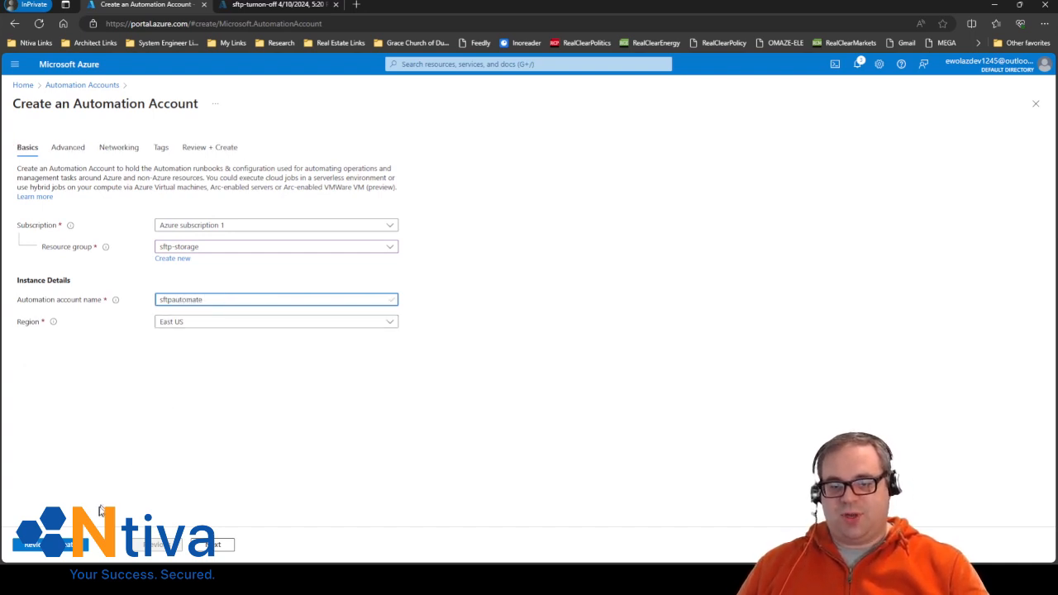
Step: Deploy the automation account with a system-assigned identity and public access, and open the deployed resource
click(220, 545)
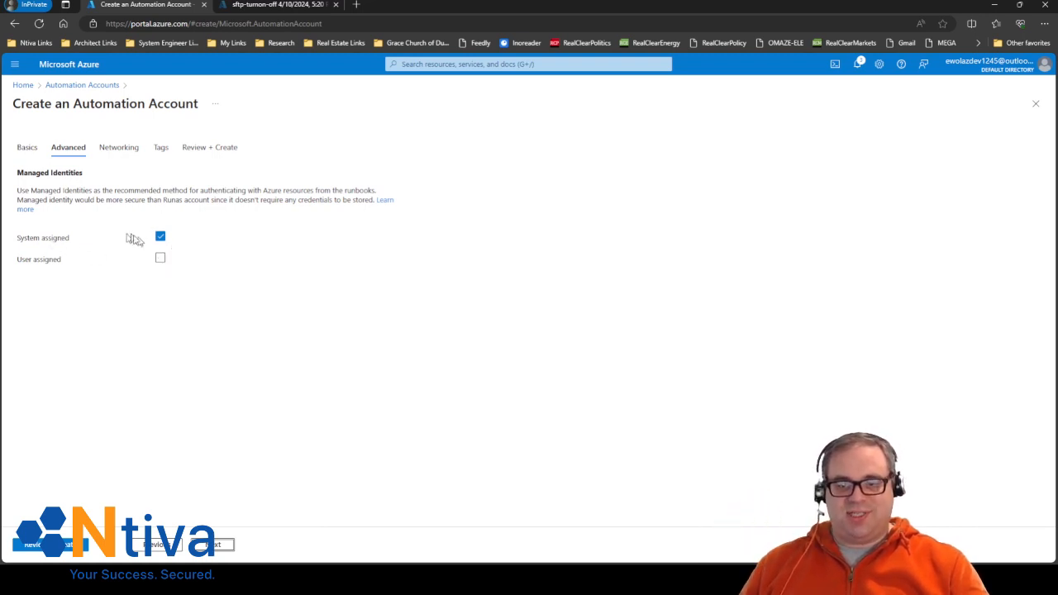
click(216, 544)
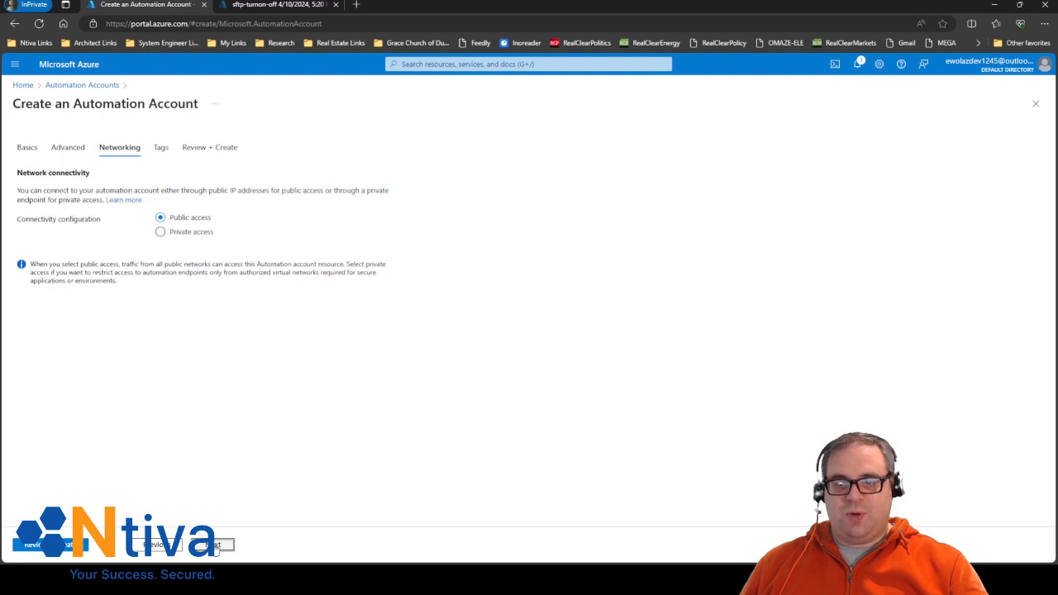
click(213, 547)
click(213, 546)
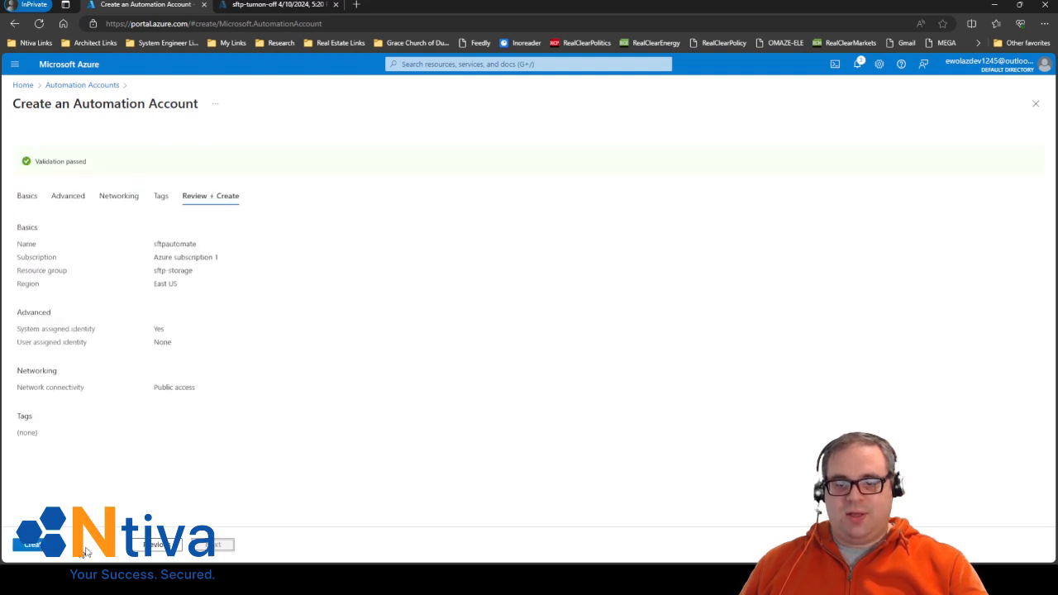
click(50, 547)
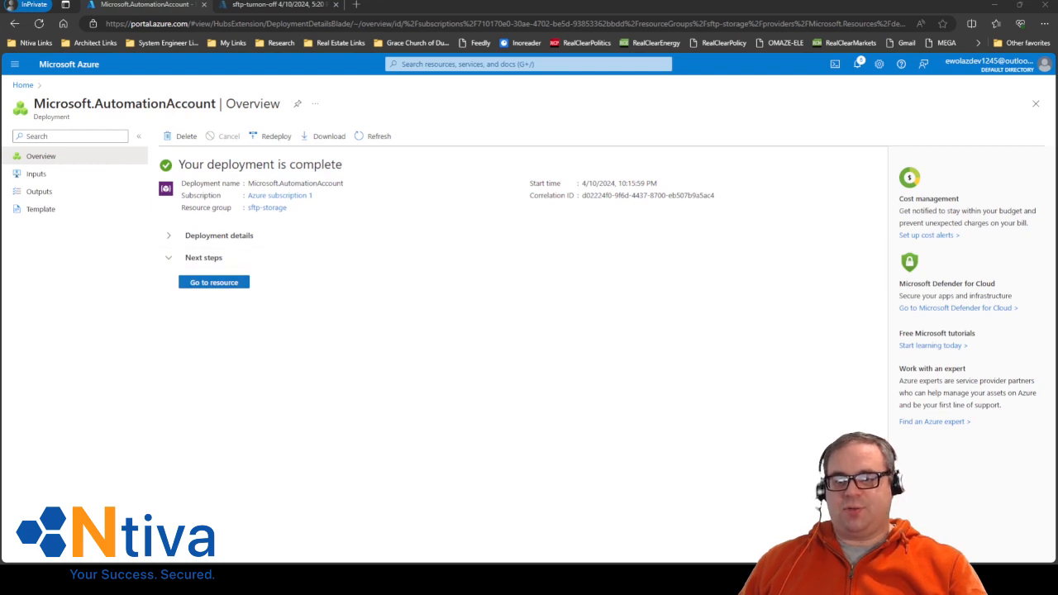
click(213, 281)
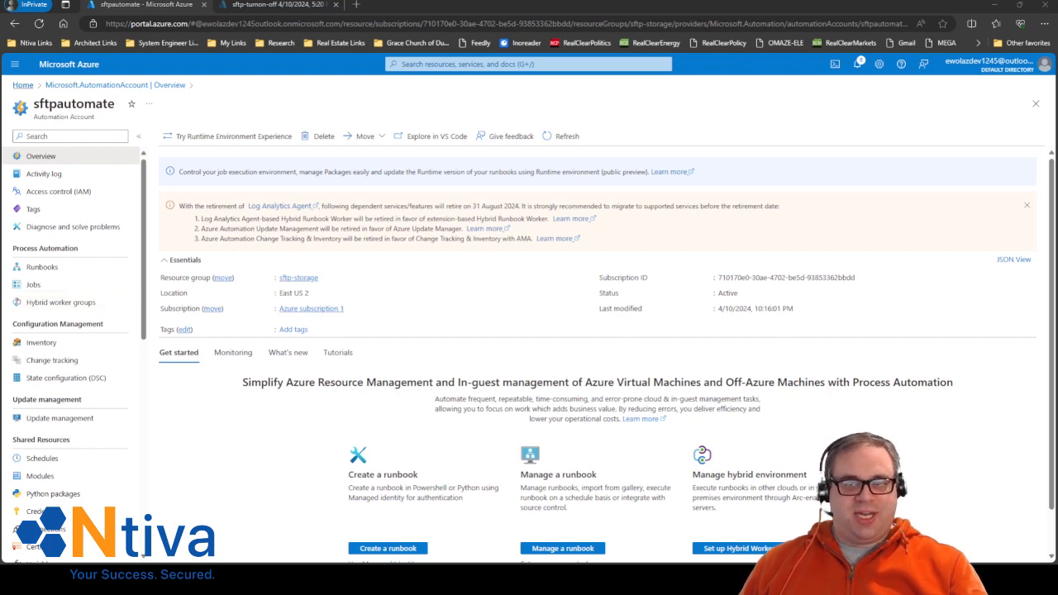
Step: Start adding a role assignment in the access control of the jmmi2j64f9d8yzy5q42742ra storage account
click(23, 84)
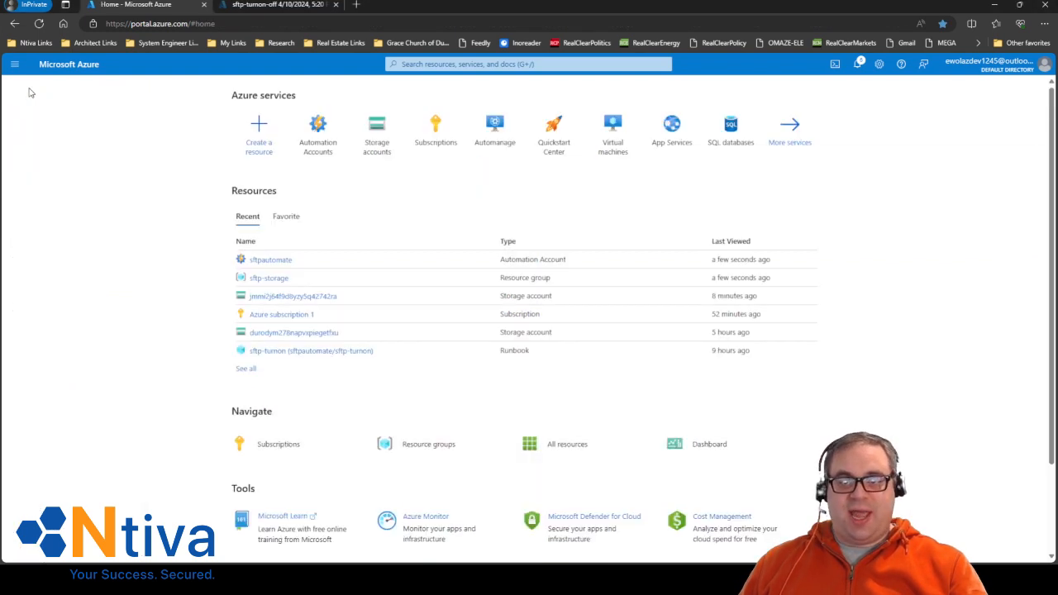
click(278, 298)
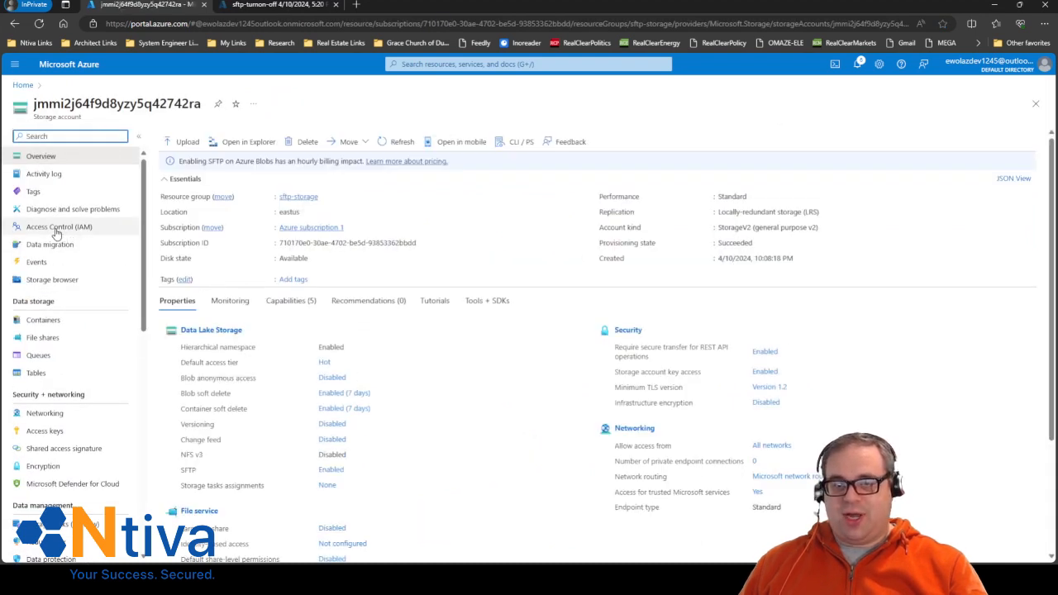
click(57, 228)
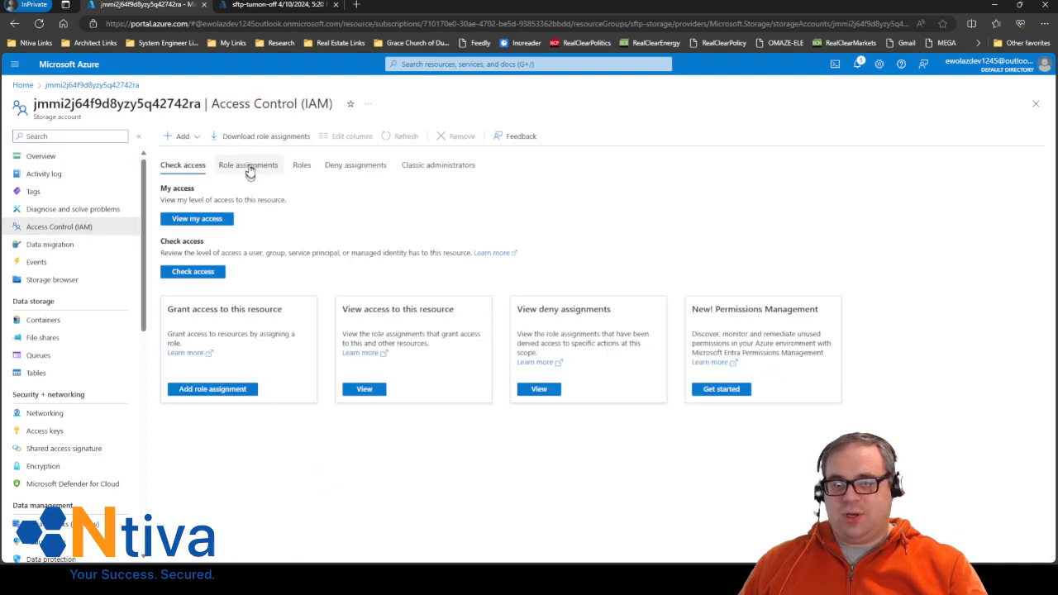
click(250, 170)
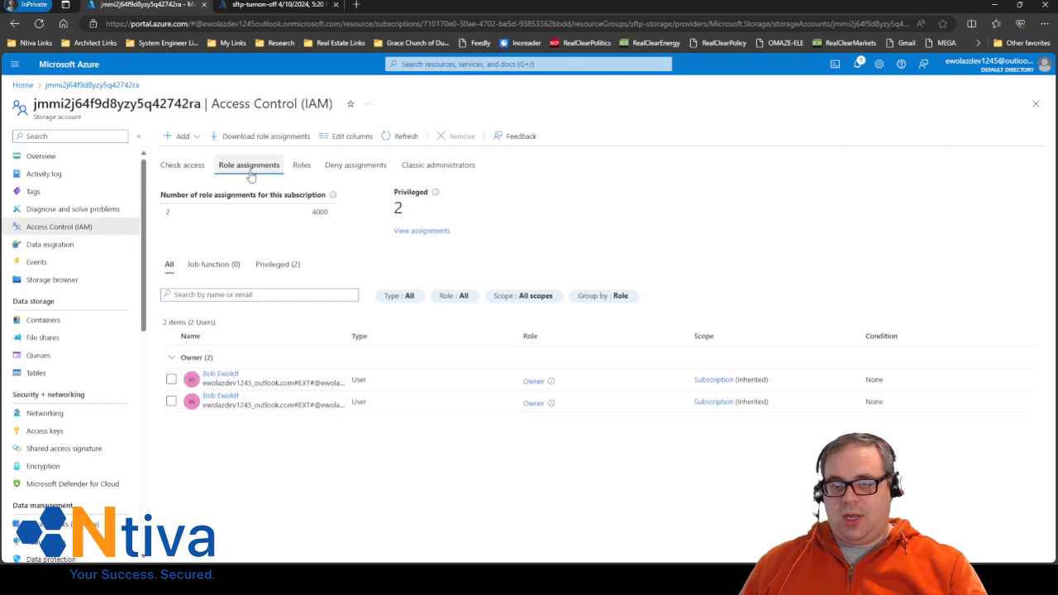
click(195, 146)
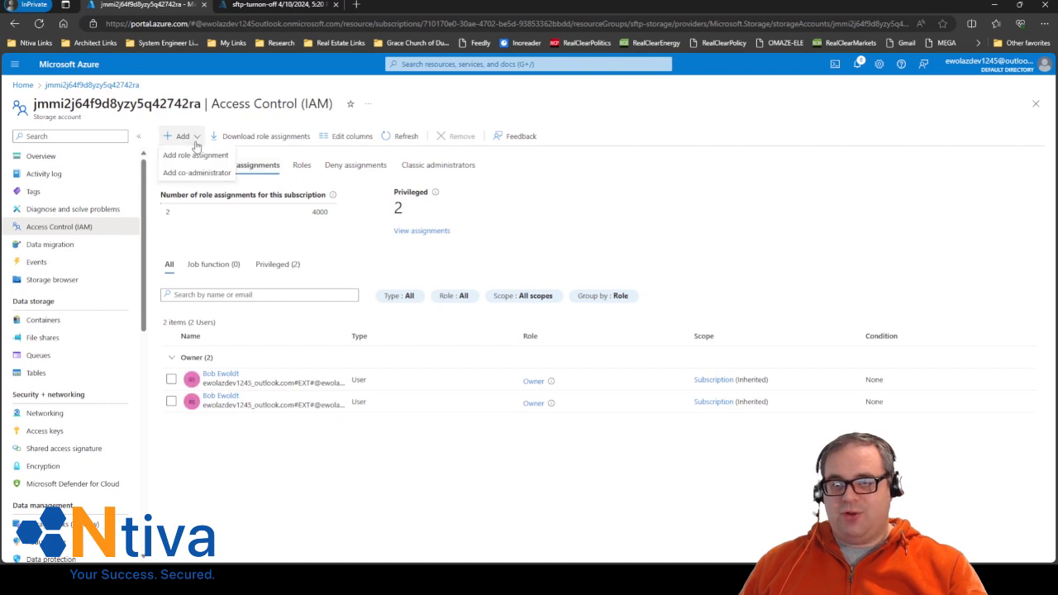
click(196, 156)
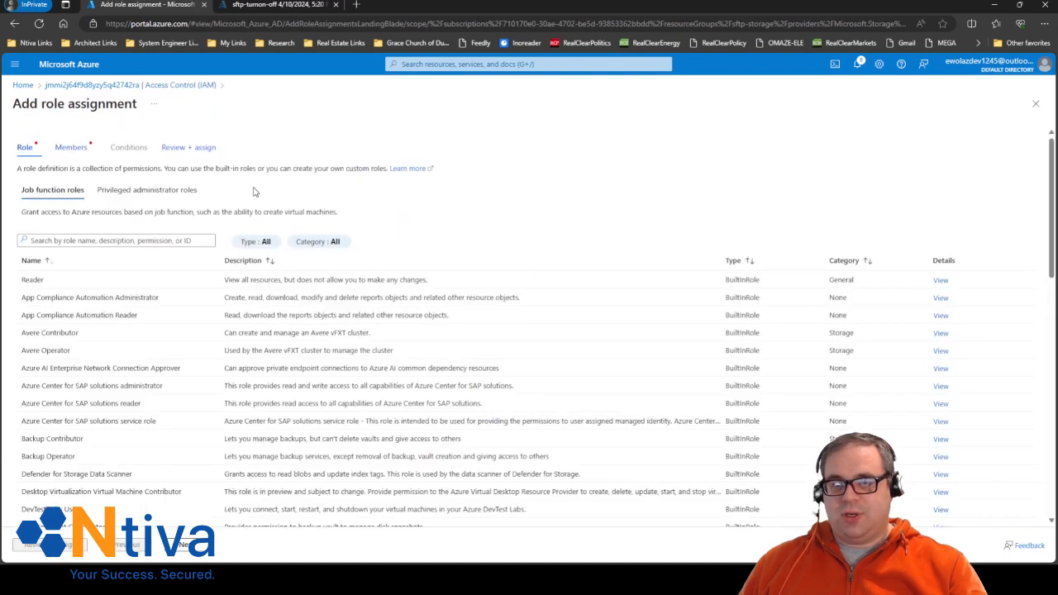
Step: Find the storage account roles and choose Storage Account Contributor as the role to assign
click(108, 241)
text(st)
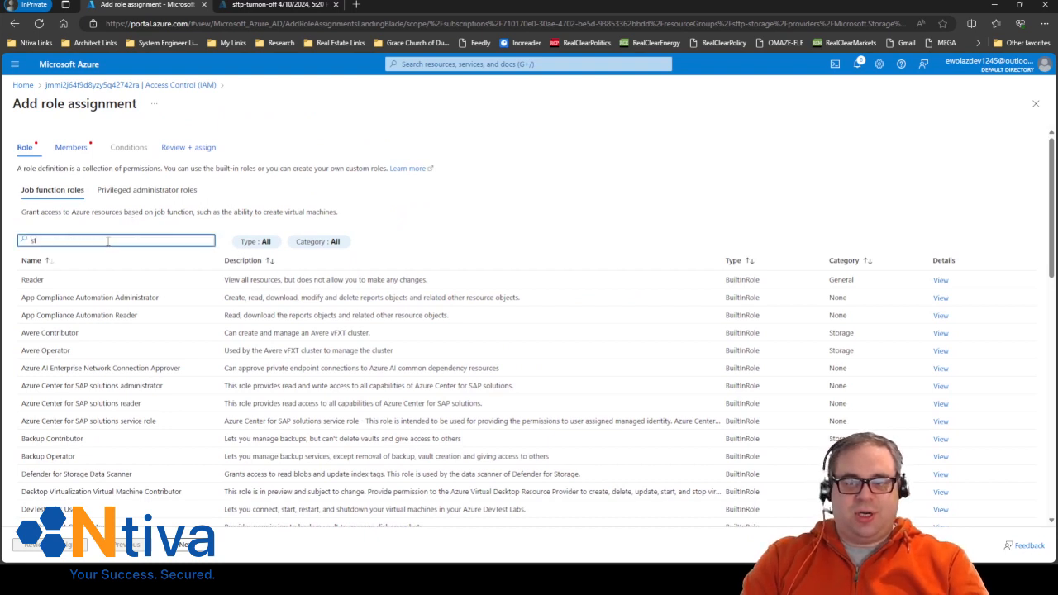
text(orage)
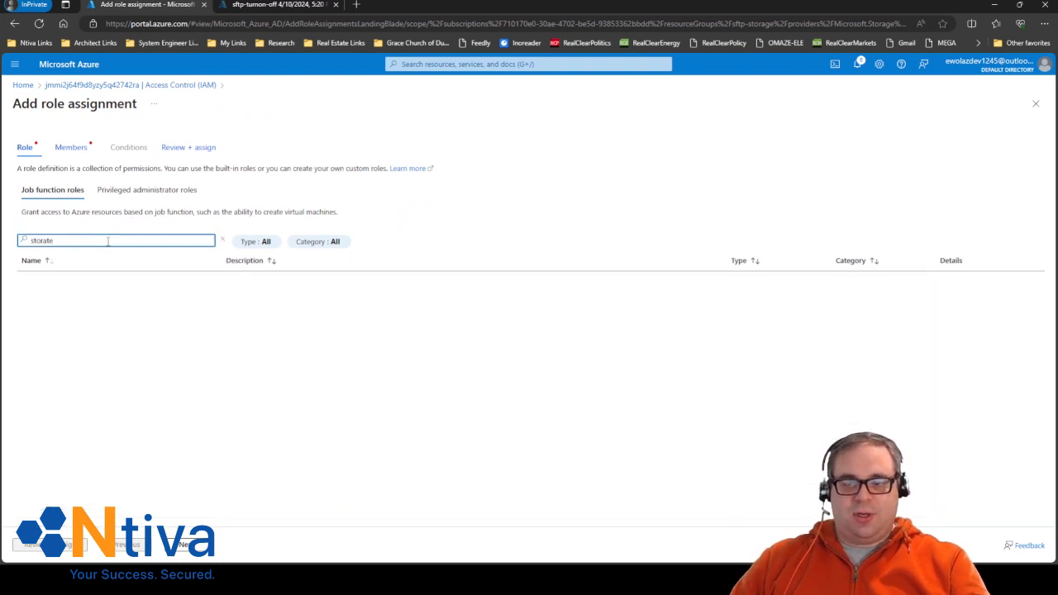
key(BackSpace)
key(BackSpace)
text(ge)
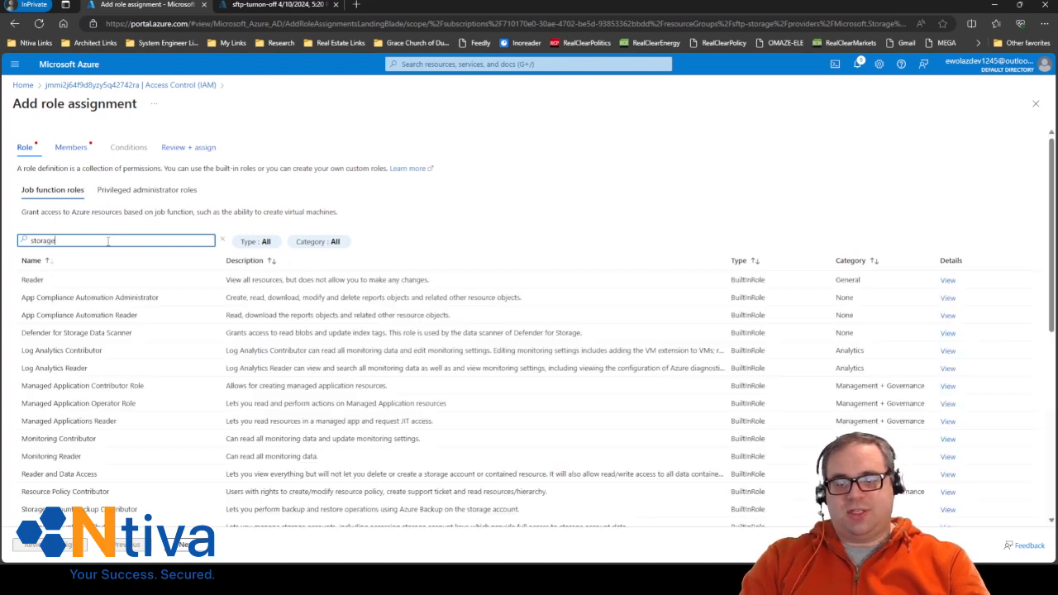
text( acco)
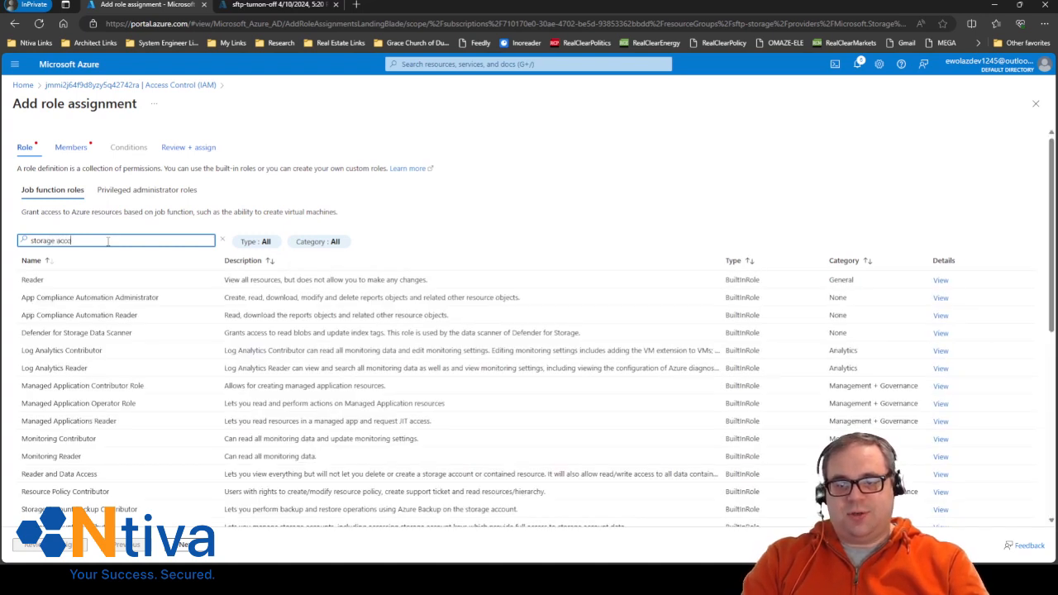
text(unt)
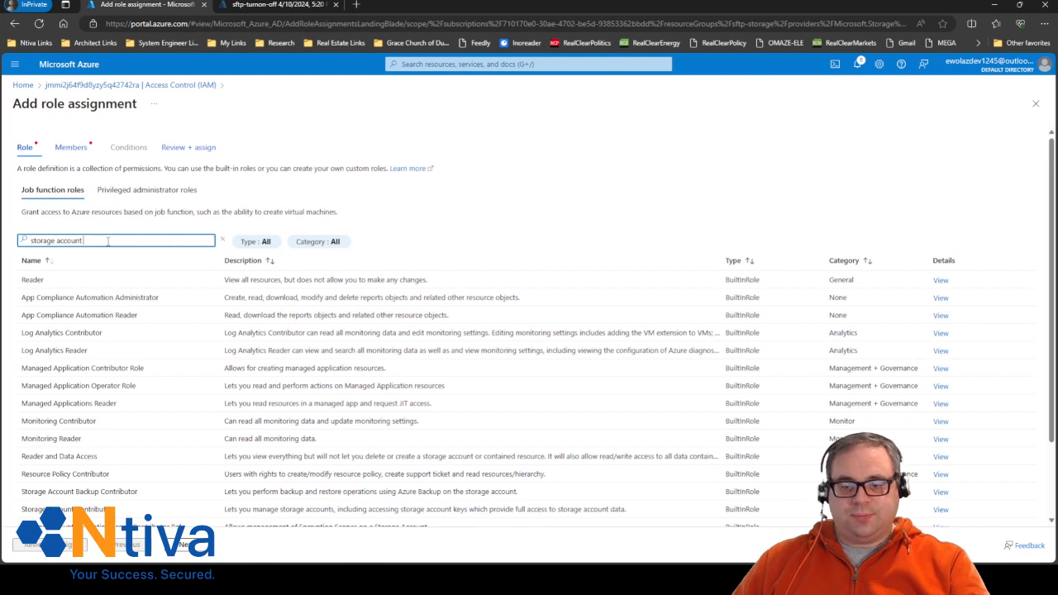
click(97, 507)
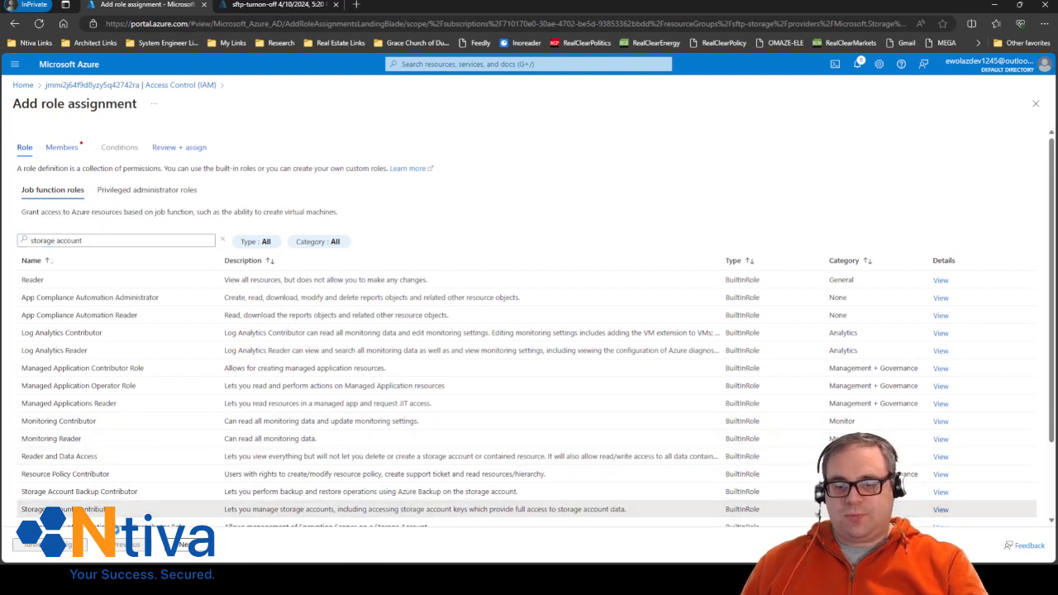
click(187, 545)
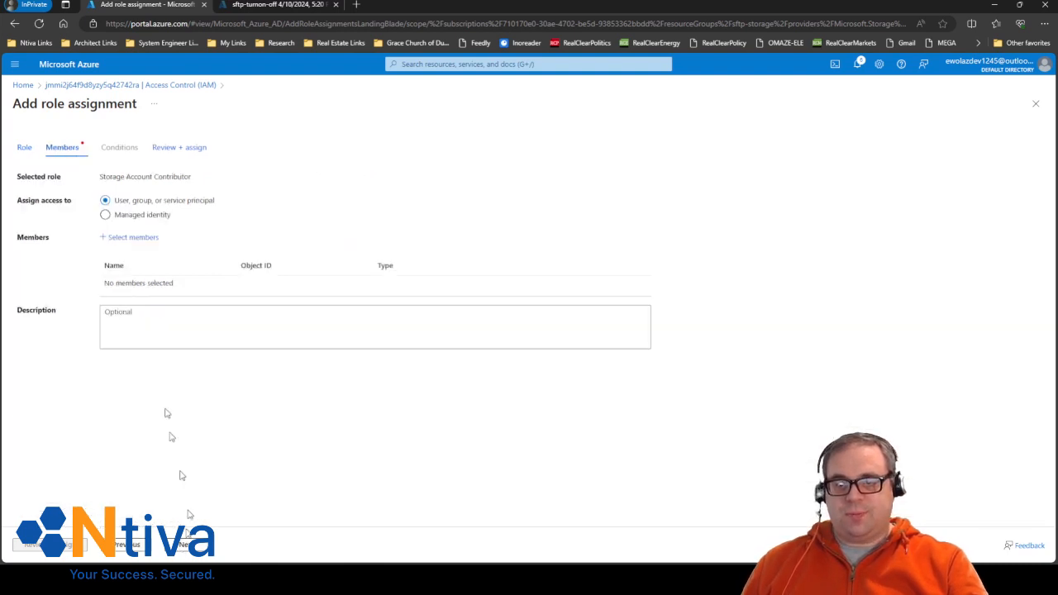
Step: Assign the role to the managed identity of the sftpautomate automation account, leaving the description empty
click(105, 215)
click(133, 237)
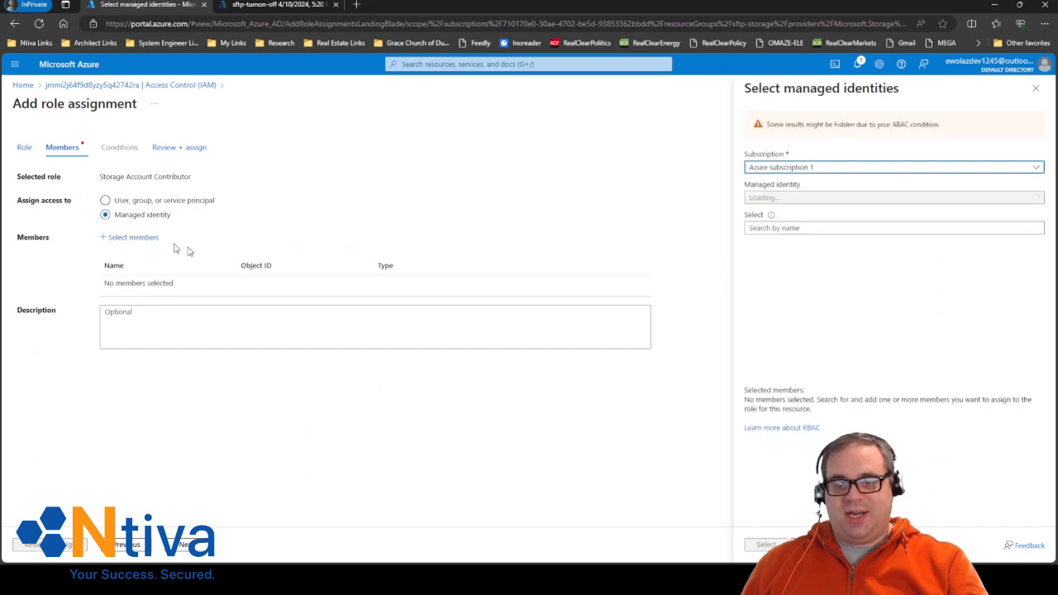
click(850, 199)
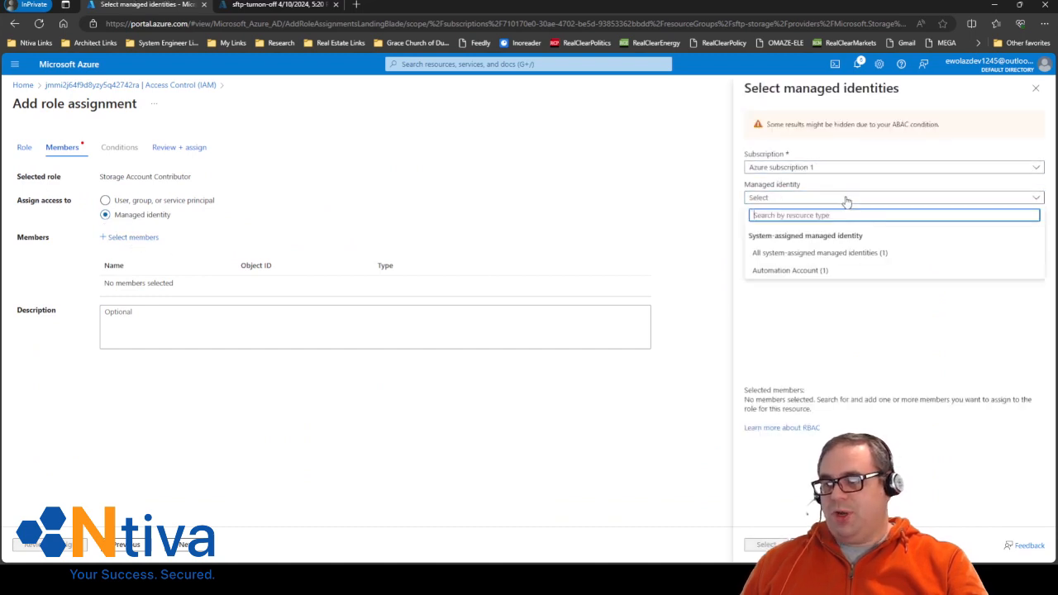
click(814, 273)
click(806, 263)
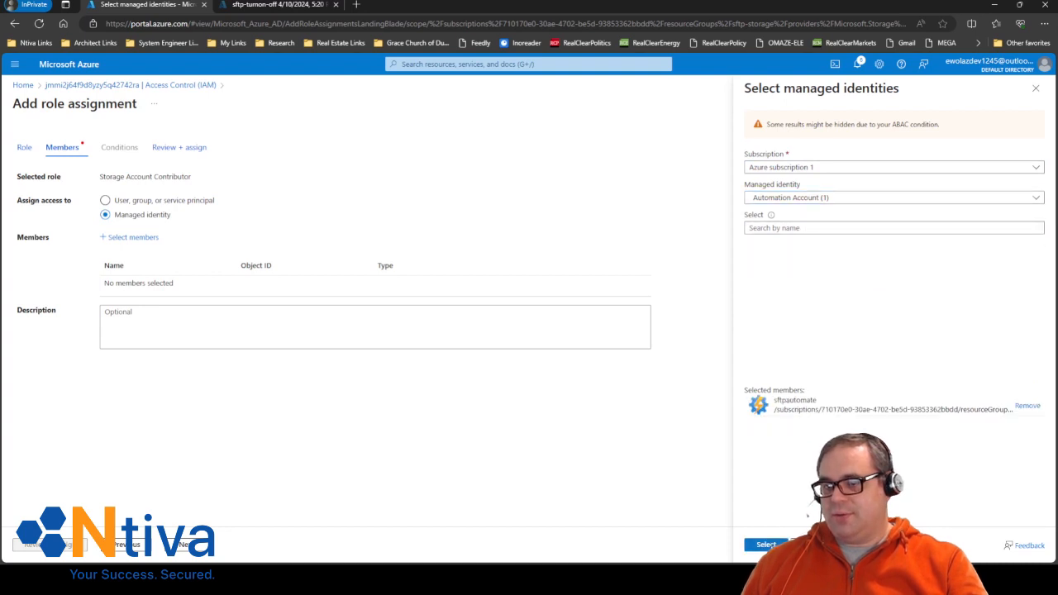
click(766, 545)
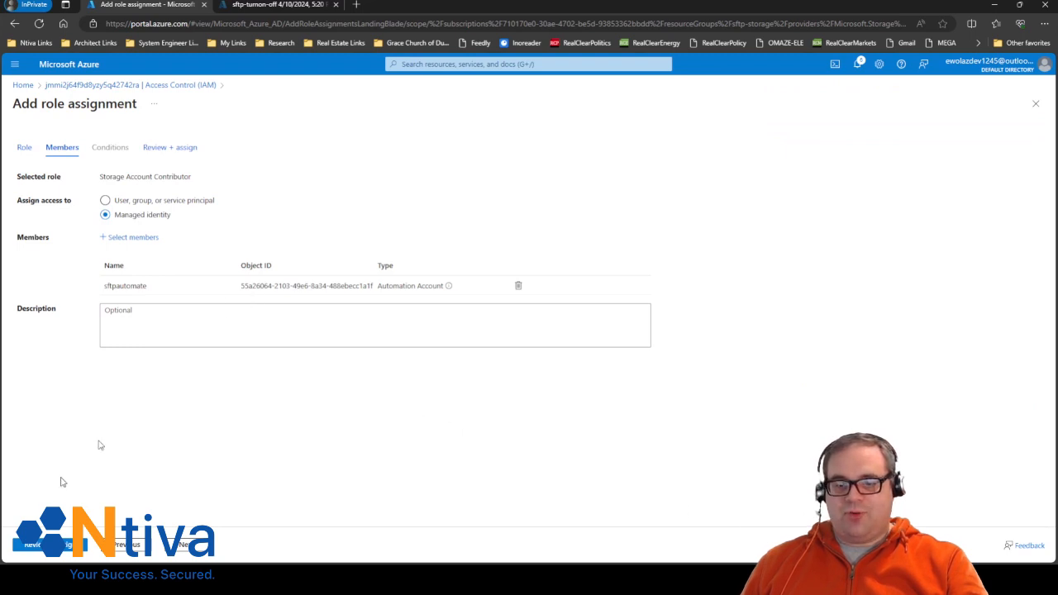
click(50, 545)
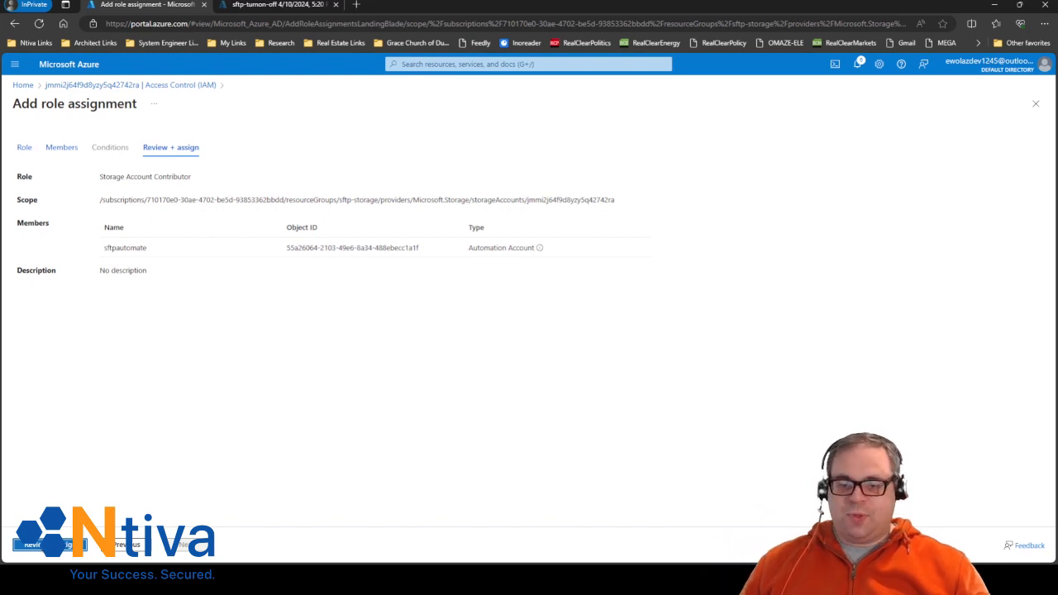
click(49, 545)
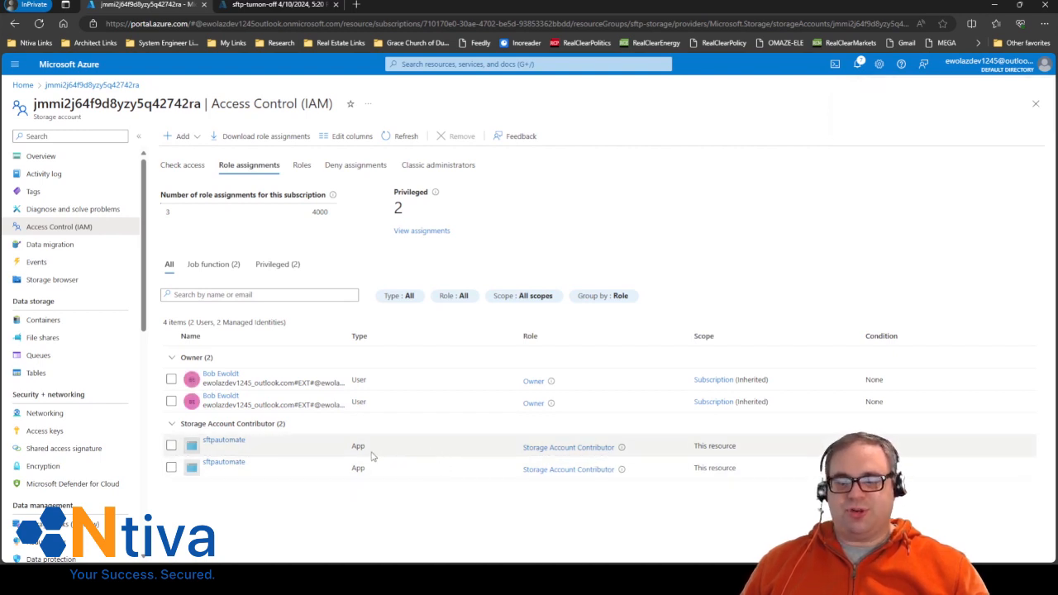
Step: Return to the sftpautomate automation account and start creating a new runbook in it
click(23, 86)
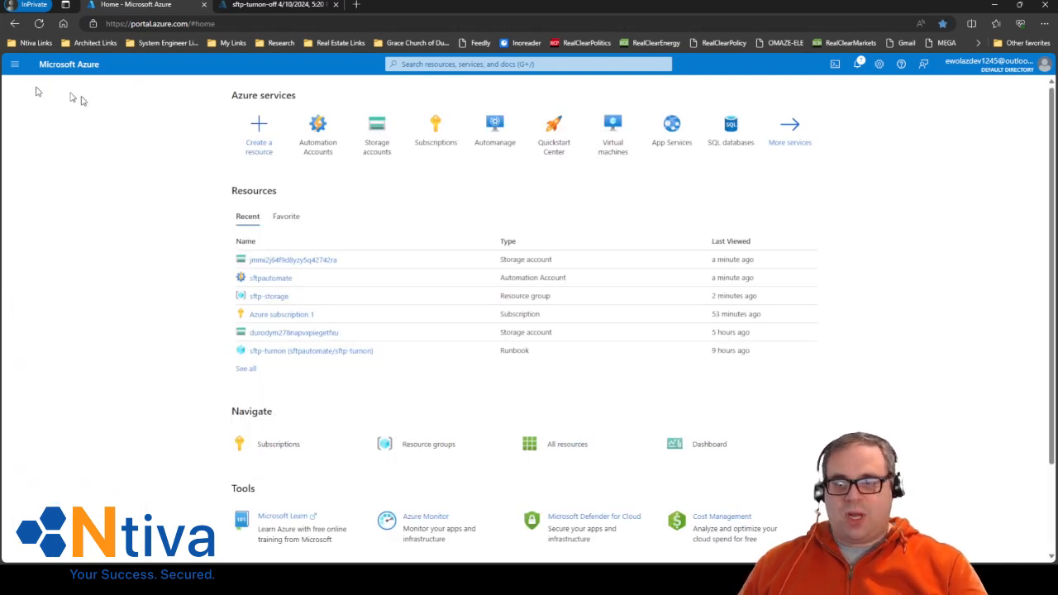
click(276, 282)
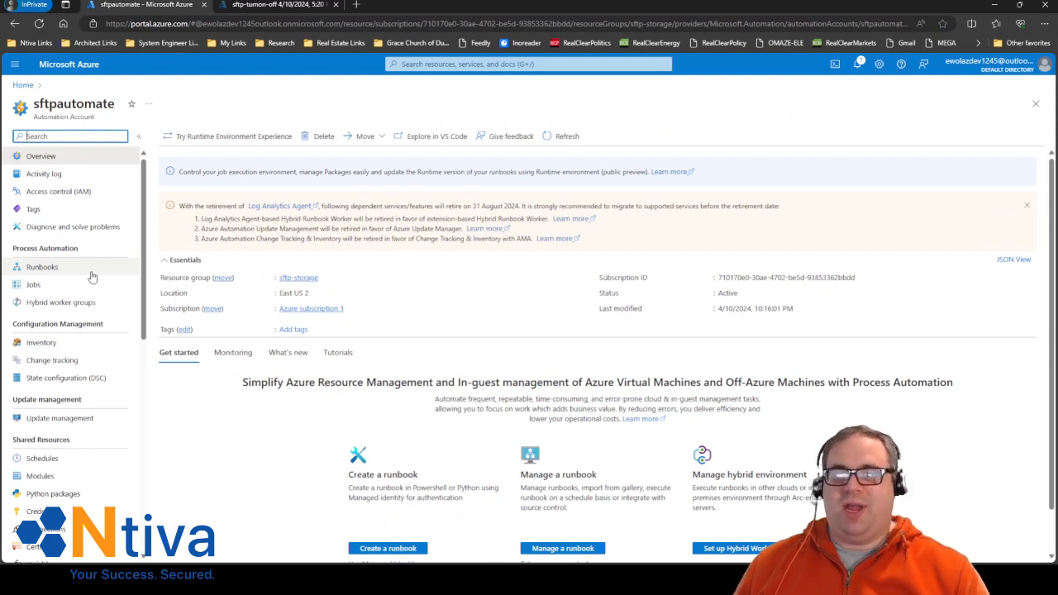
click(65, 272)
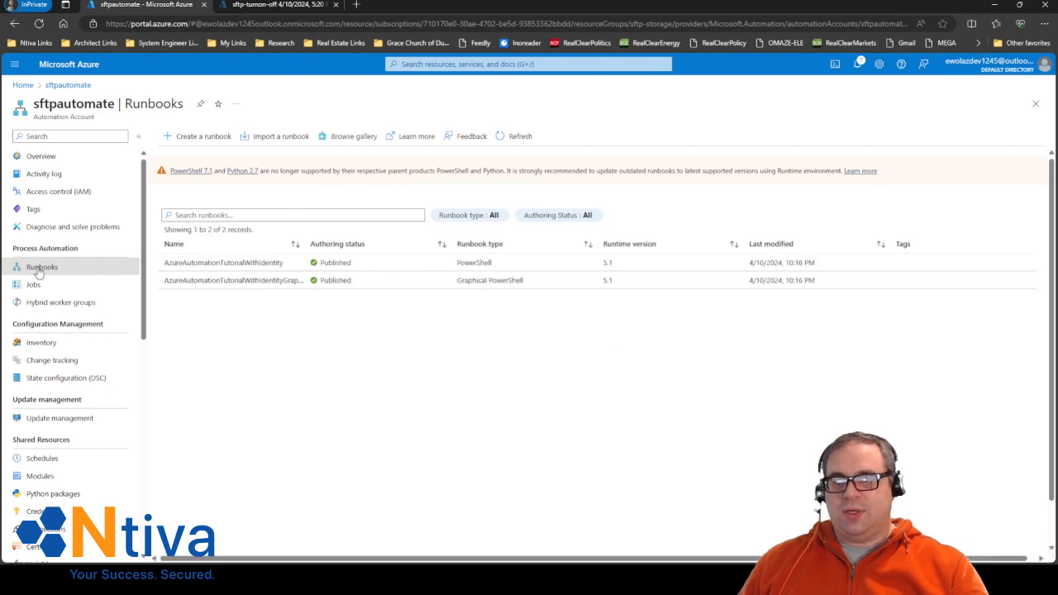
click(208, 137)
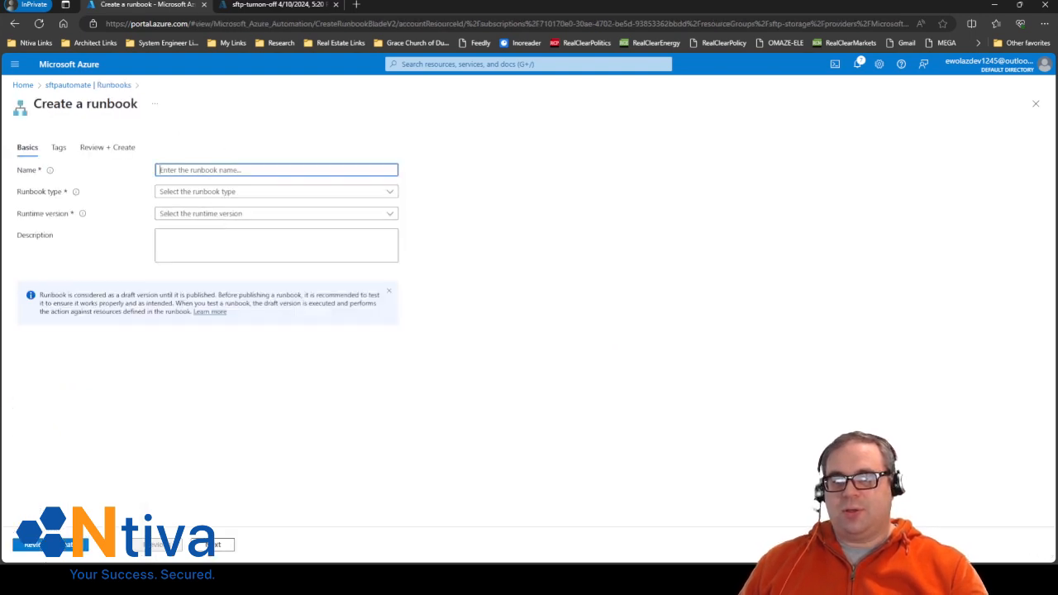
Step: Create the runbook sftp-turnon-off as PowerShell with runtime 7.2, described as "This runbook turns on and off SFTP on our storage account"
text(sftp-turnon-off)
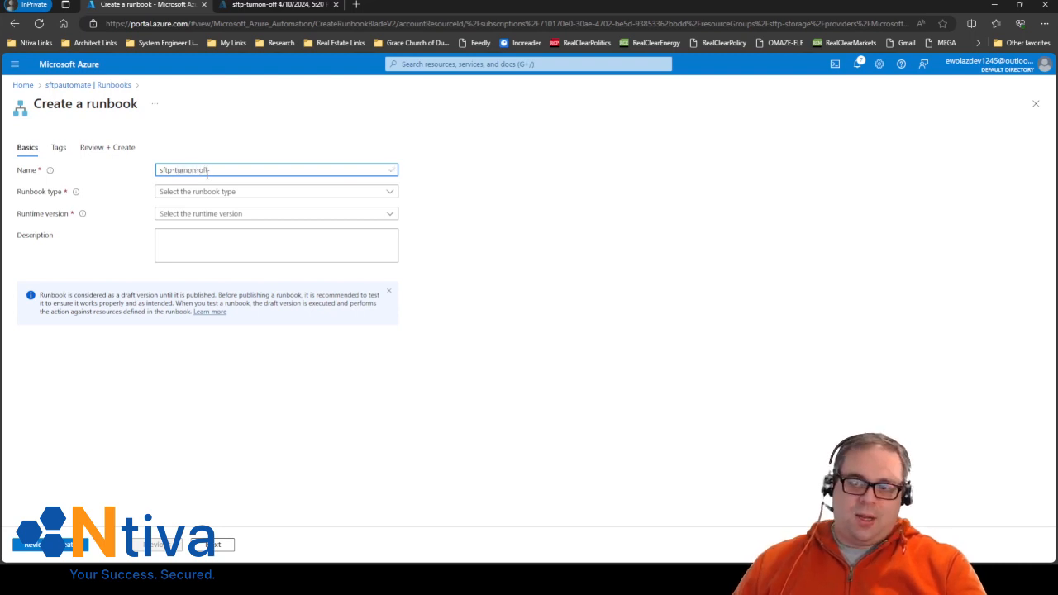
click(213, 191)
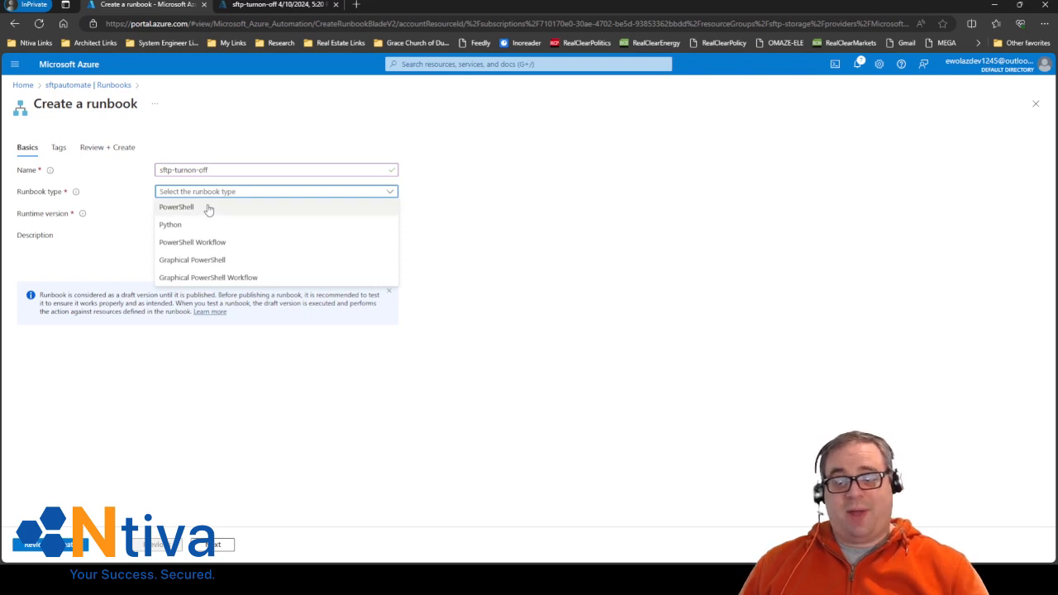
click(209, 208)
click(207, 217)
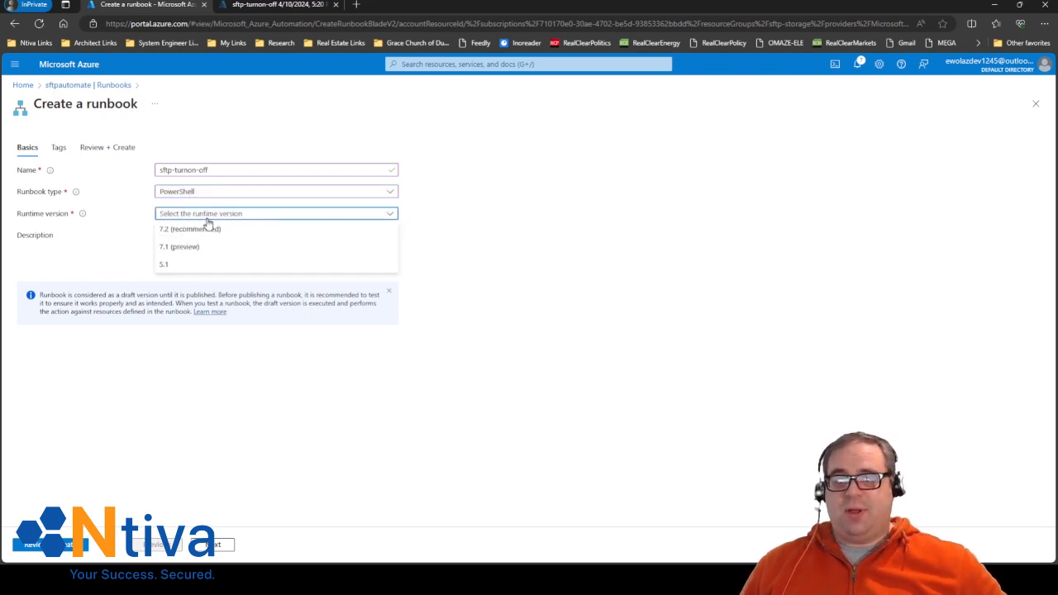
click(206, 232)
click(201, 239)
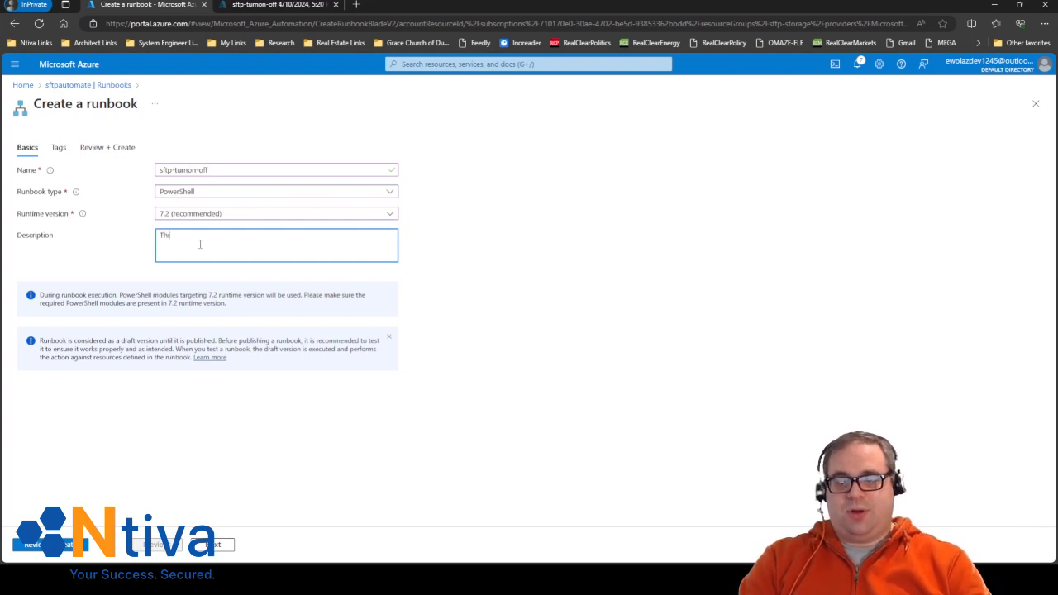
text(This runbook turns on and off SFTP on our stor)
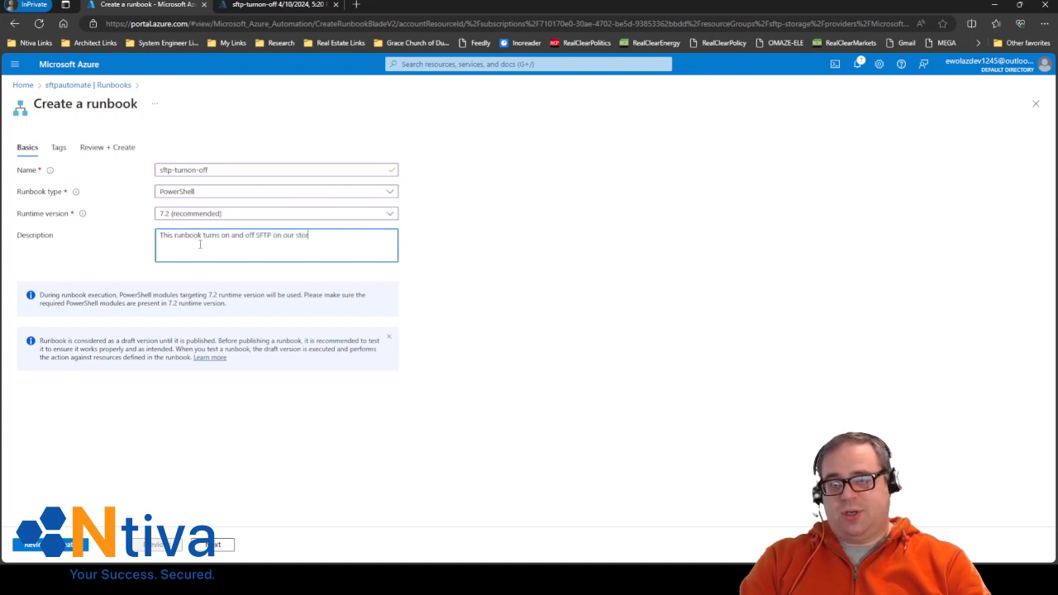
text(account)
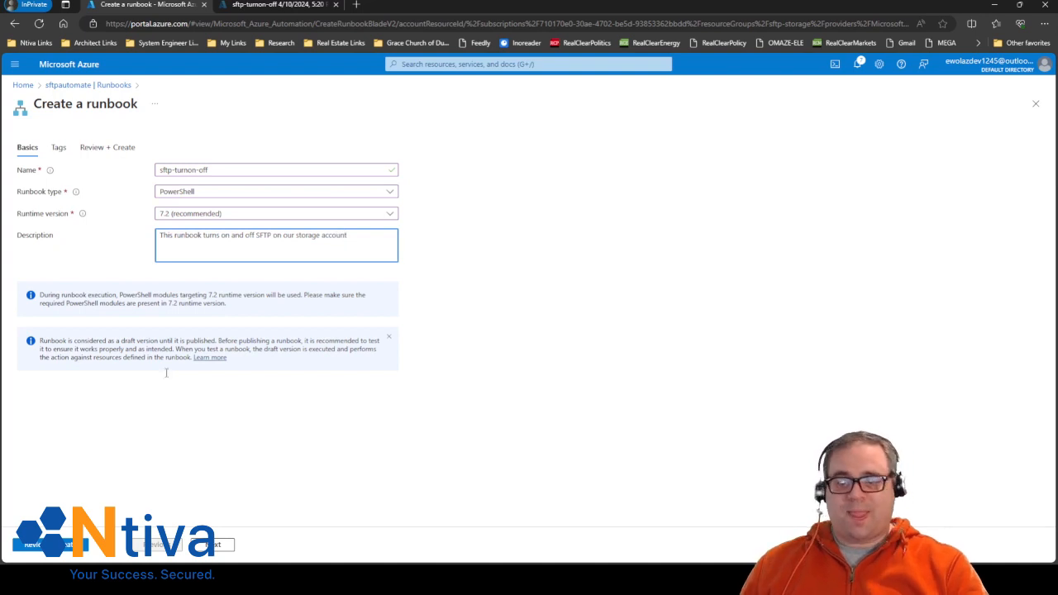
click(51, 545)
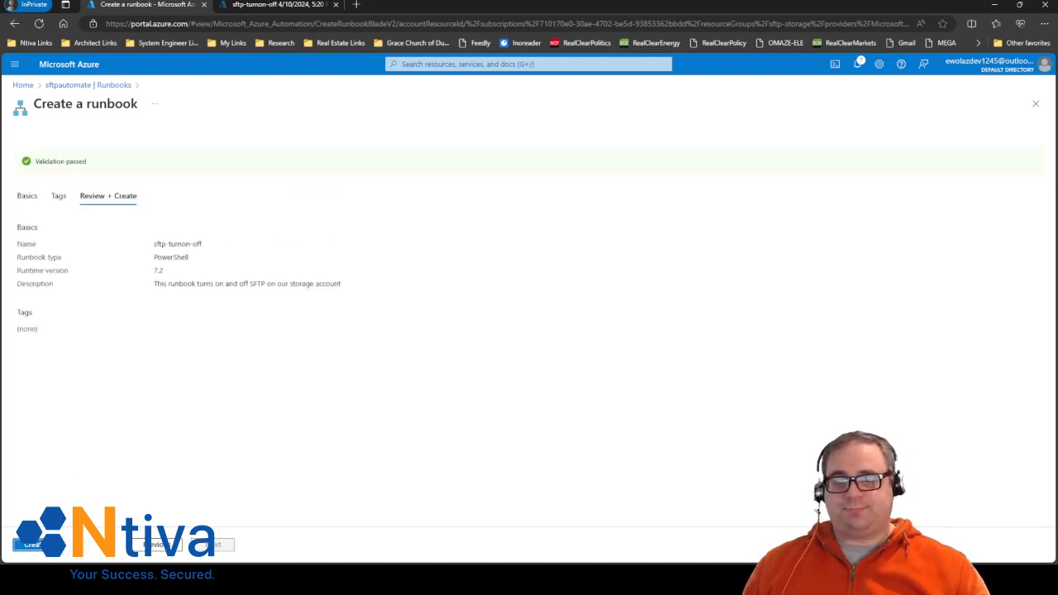
click(37, 545)
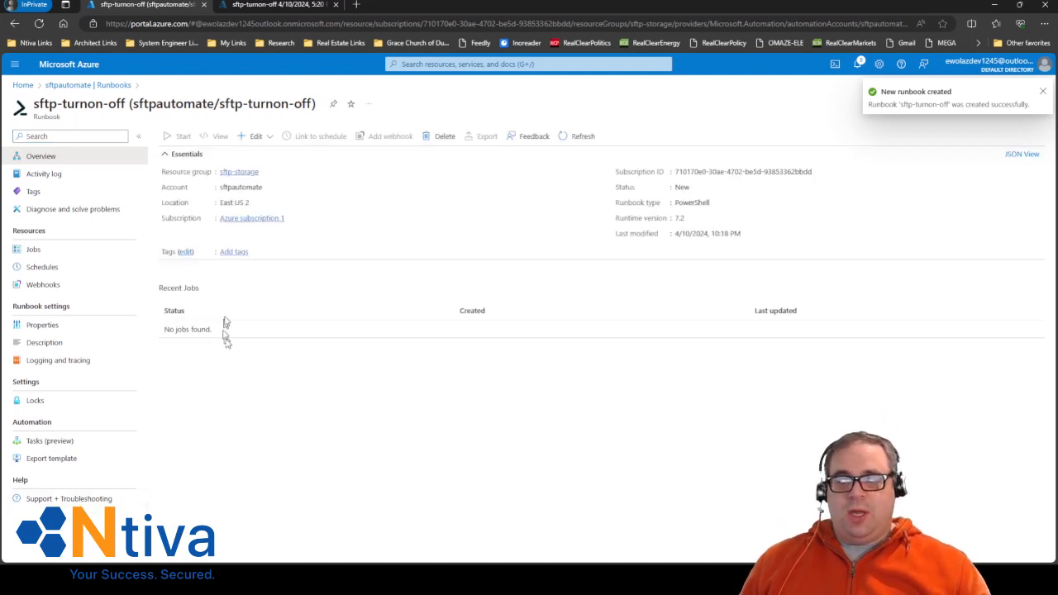
Step: Add a script to the runbook, using resource group "storage" and account "durodym278napvxpiegetfxu", that enables SFTP, sleeps 900 seconds and disables SFTP
click(252, 136)
click(263, 152)
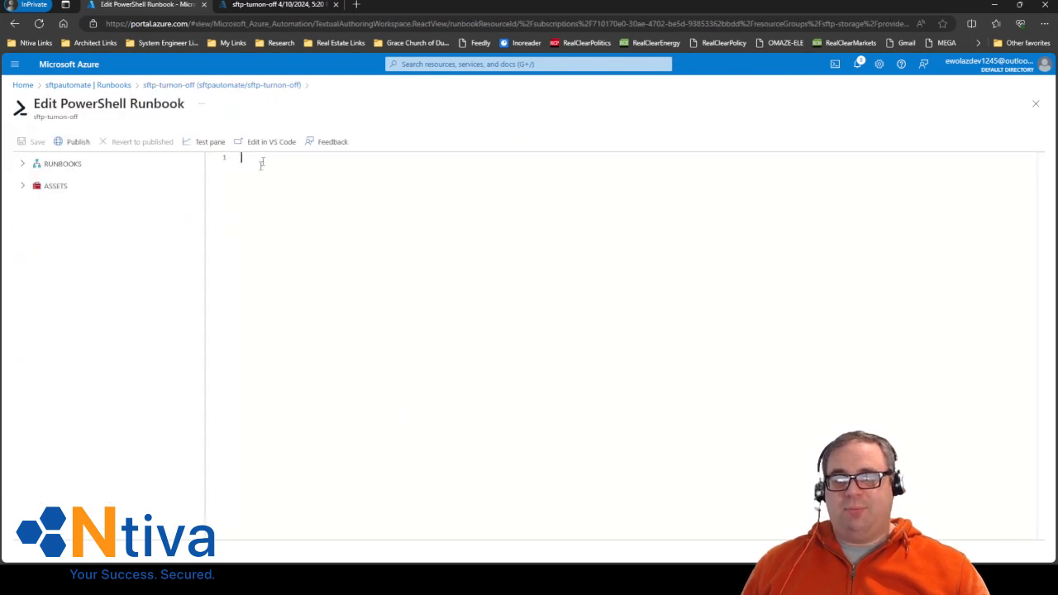
click(263, 161)
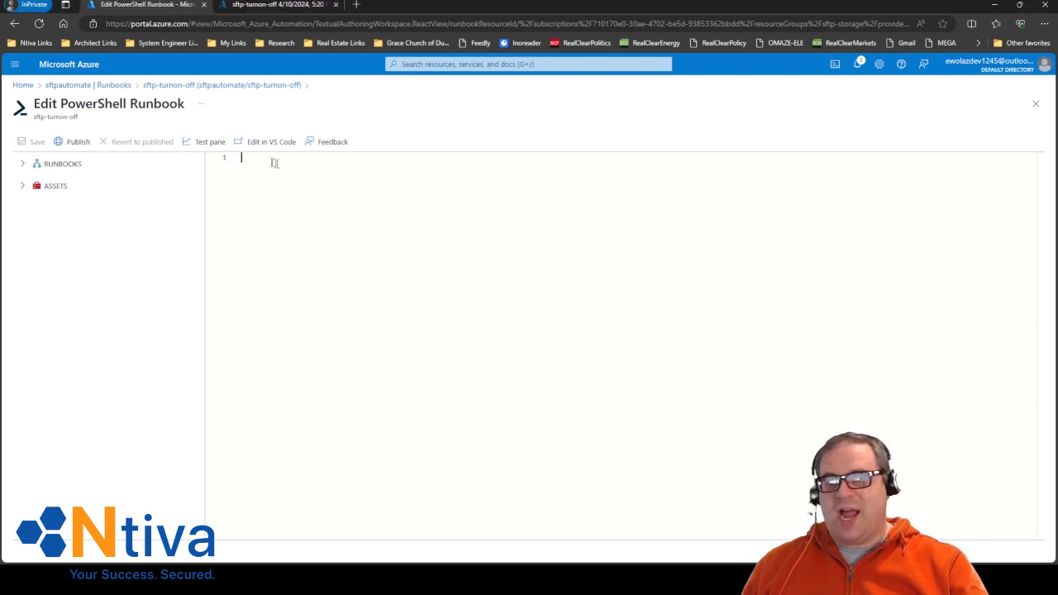
text($resourceGroupName = "storage" $storageAccName = "durodym278napvxplegetfxu"  # Enable SFTP Connect-AzAccount -Identity Set-AzStorageAccount -ResourceGroupName $resourceGroupName -Name $storageAccName -EnableSftp $true  # Wait for 15 minutes Start-Sleep -Seconds 900  # Disable SFTP Connect-AzAccount -Identity Set-AzStorageAccount -ResourceGroupName $resourceGroupName -Name $storageAccName -EnableSftp $false)
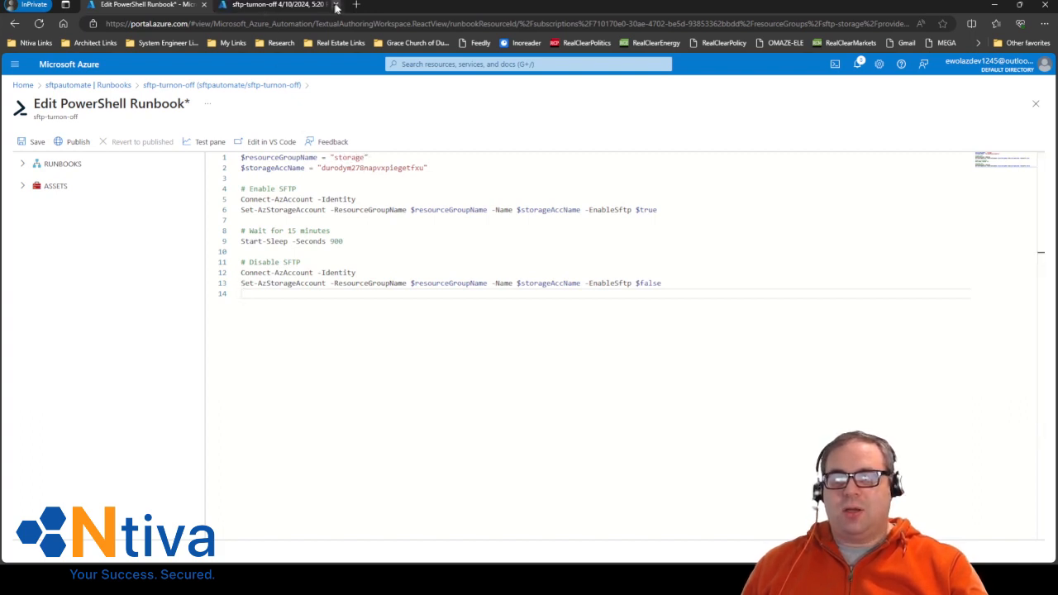
click(335, 5)
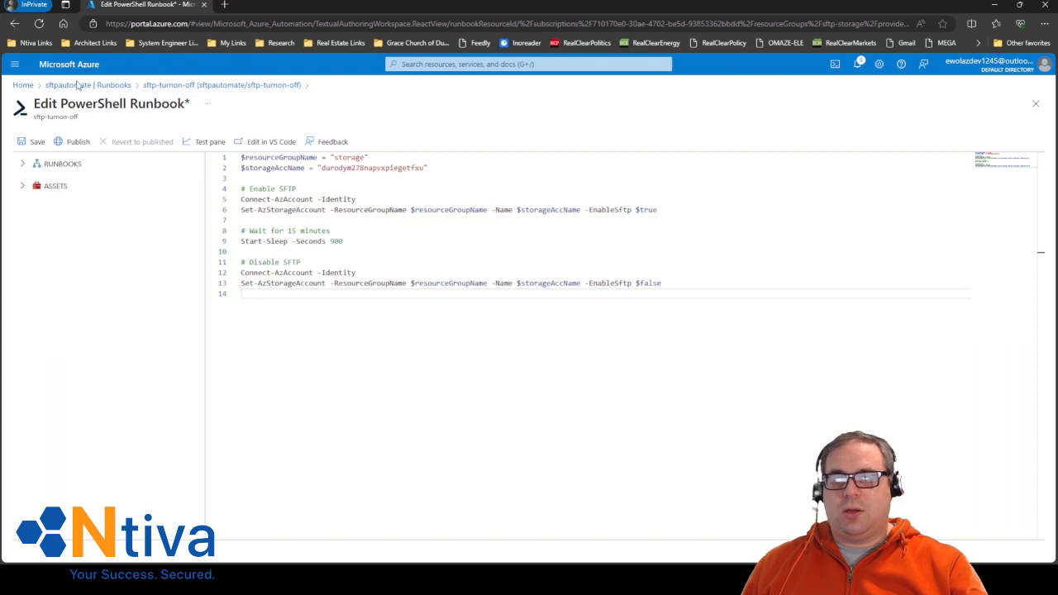
Step: Check the resource group's name on the Azure home page in a second browser tab and set the script's resource group to "sftp-storage"
middle_click(29, 88)
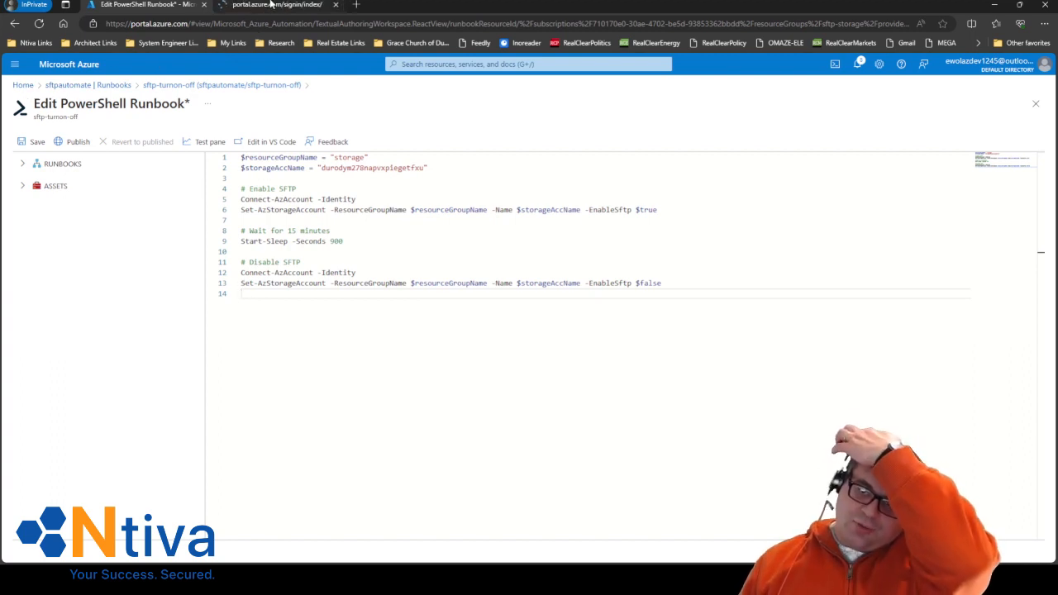
click(273, 4)
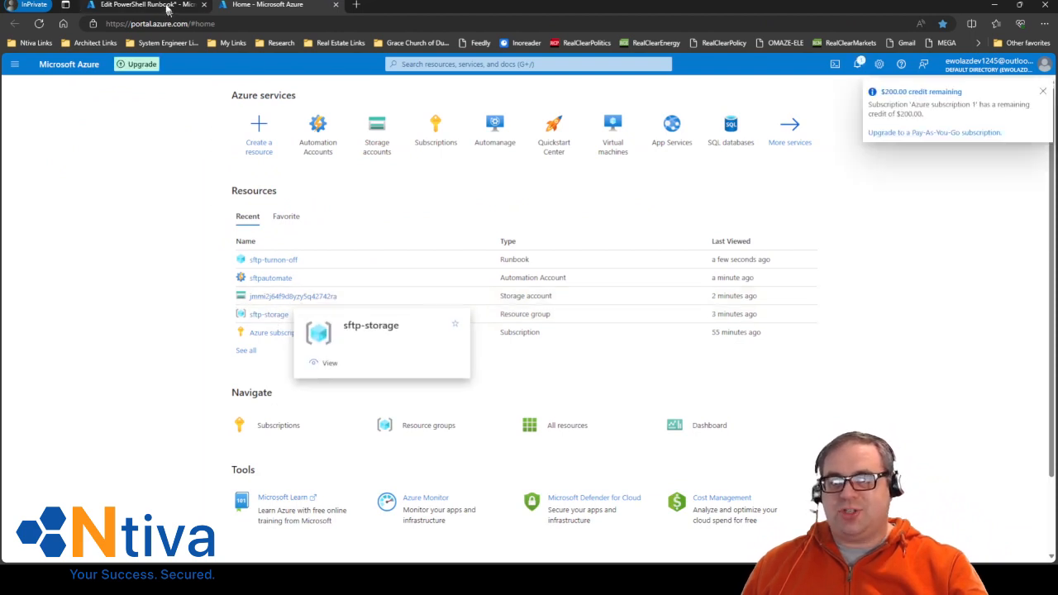
click(147, 4)
click(336, 158)
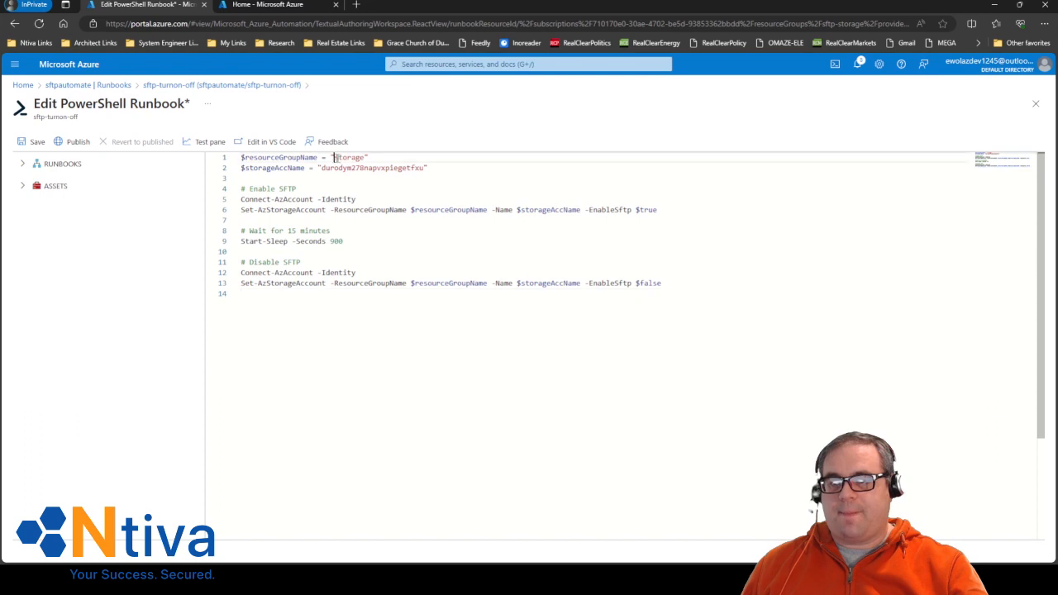
text(sftp-)
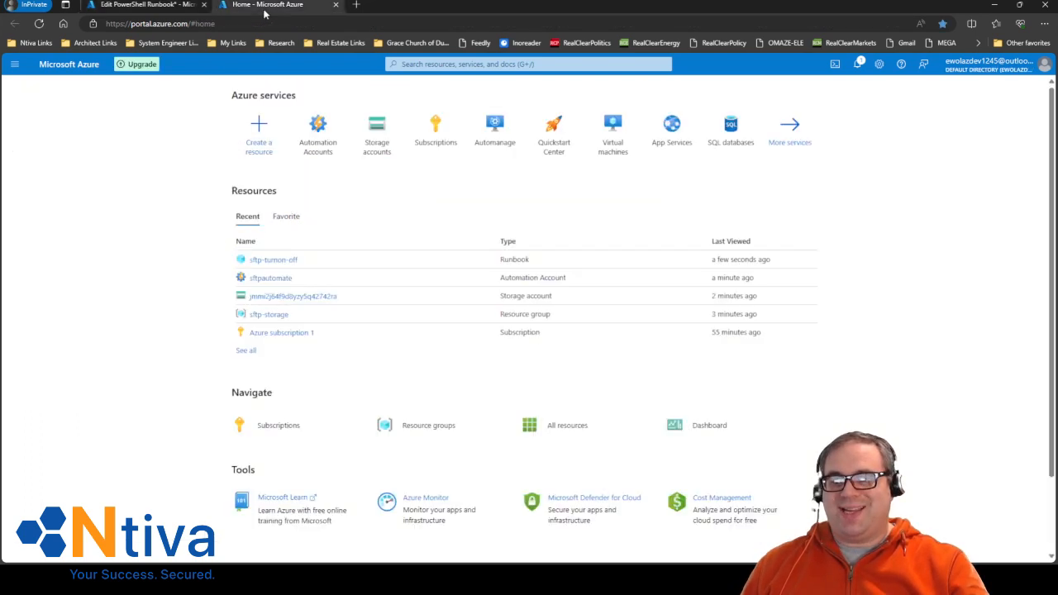
Step: Replace the storage account name in the script with "jmmi2j64f9d8yzy5q42742ra", taken from the storage account's overview page
click(264, 6)
click(321, 296)
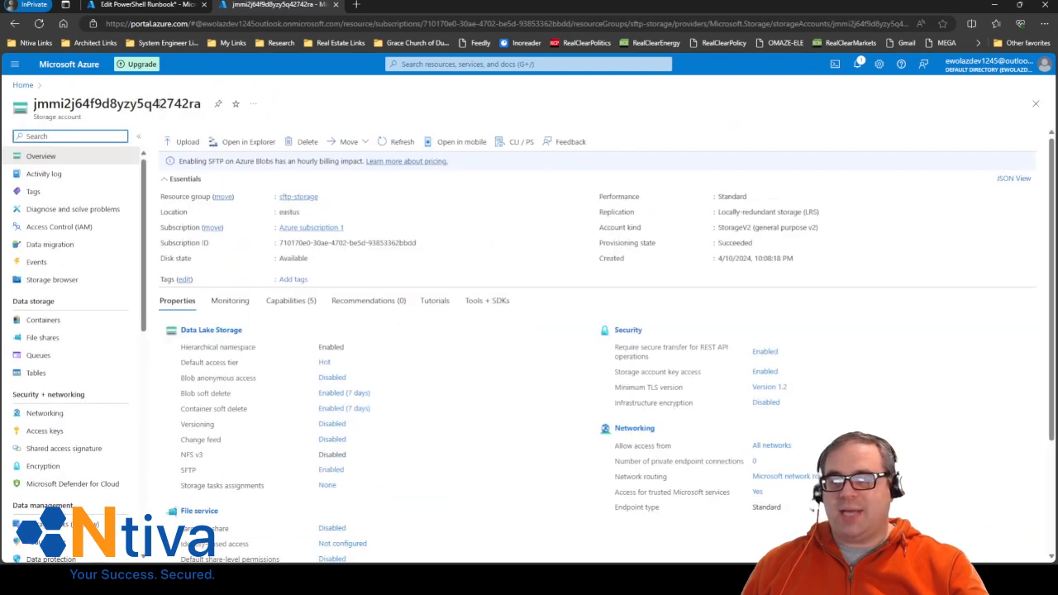
click(144, 5)
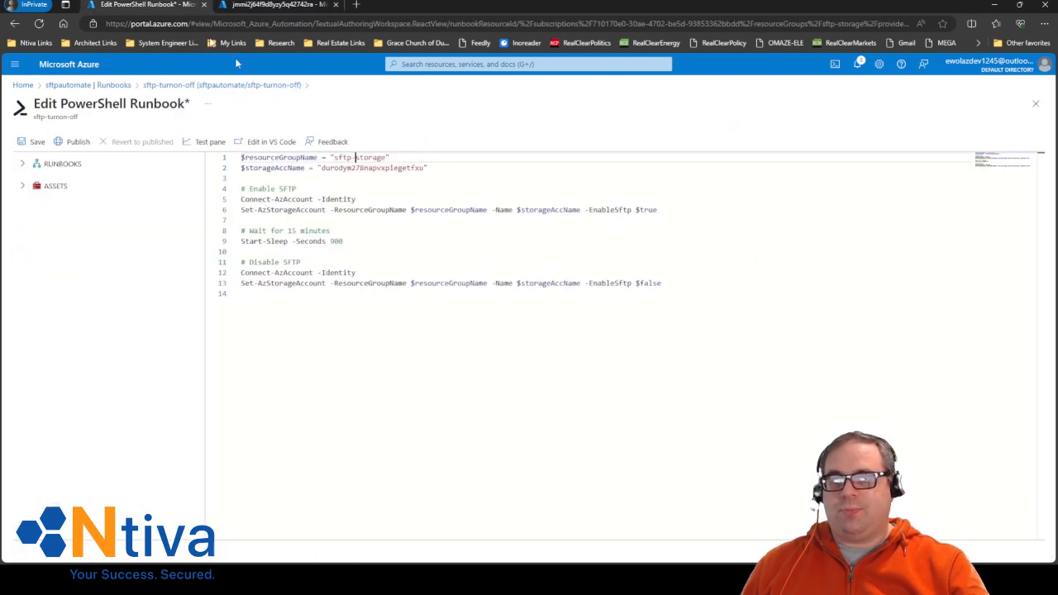
double_click(388, 167)
text(jmmi2j64f9d8yzy5q42742ra)
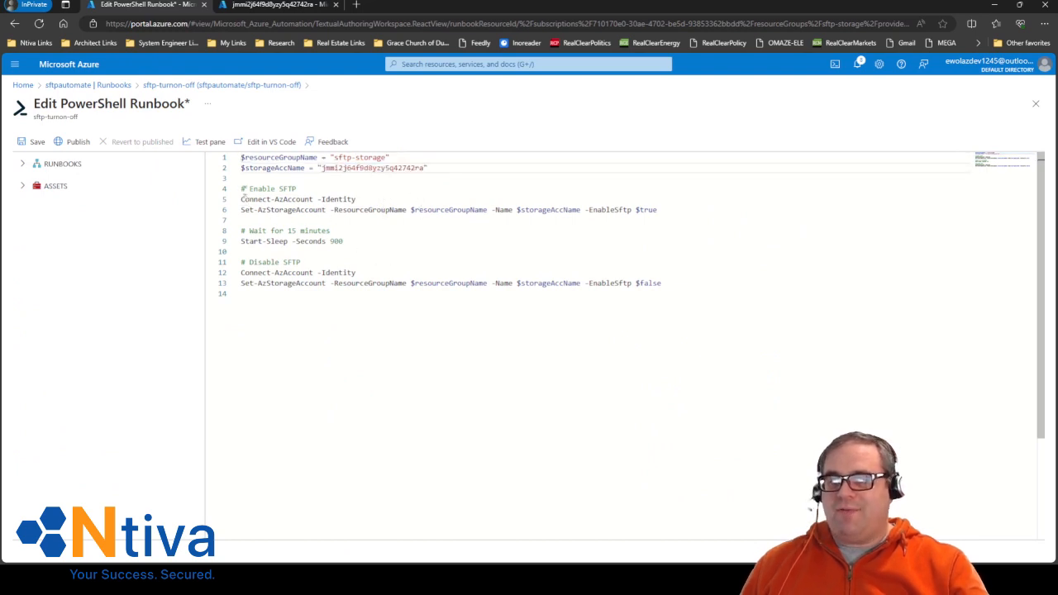
Step: Review the script's three sections: enabling SFTP, waiting 15 minutes and disabling SFTP
drag(242, 189, 658, 210)
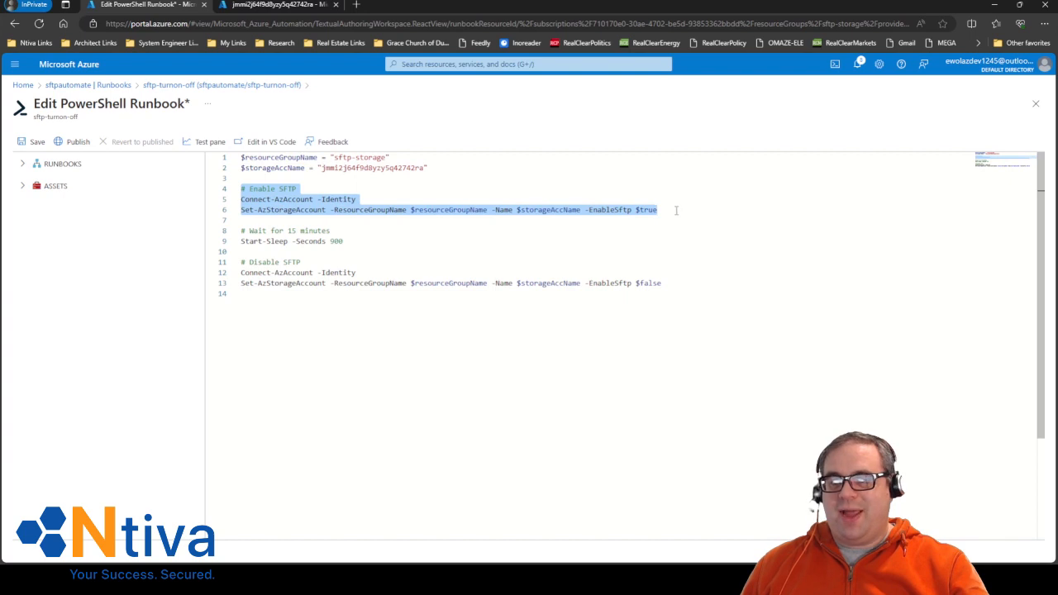
click(676, 210)
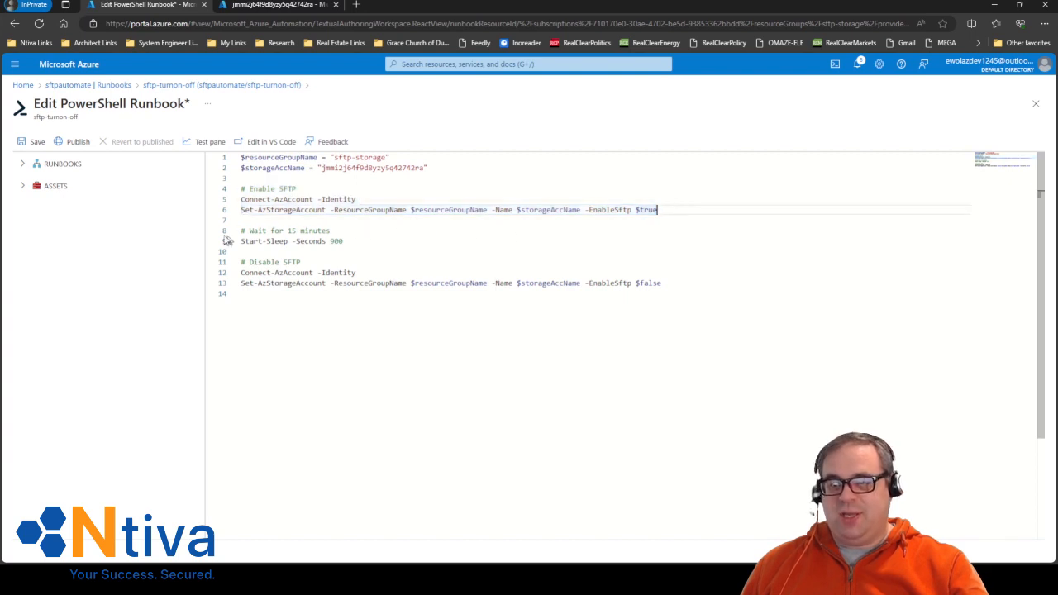
drag(241, 230, 366, 243)
drag(242, 261, 709, 291)
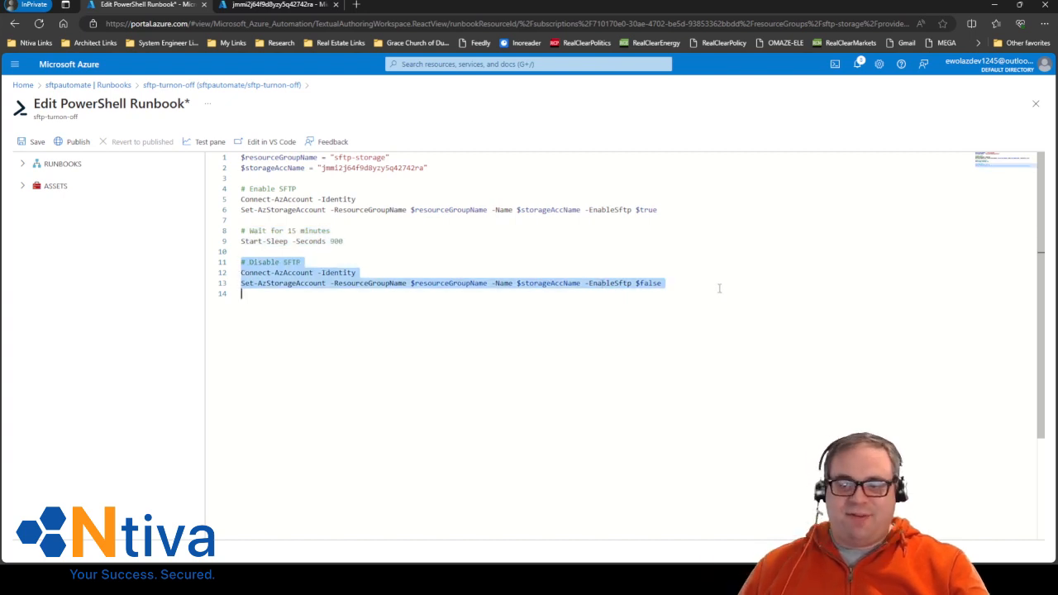
click(348, 241)
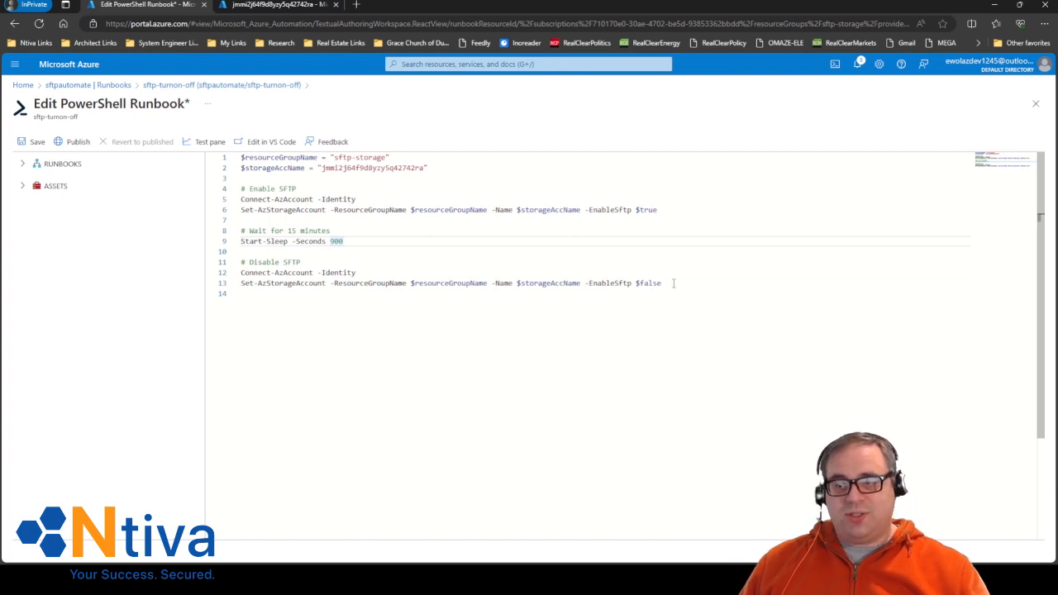
drag(673, 283, 244, 156)
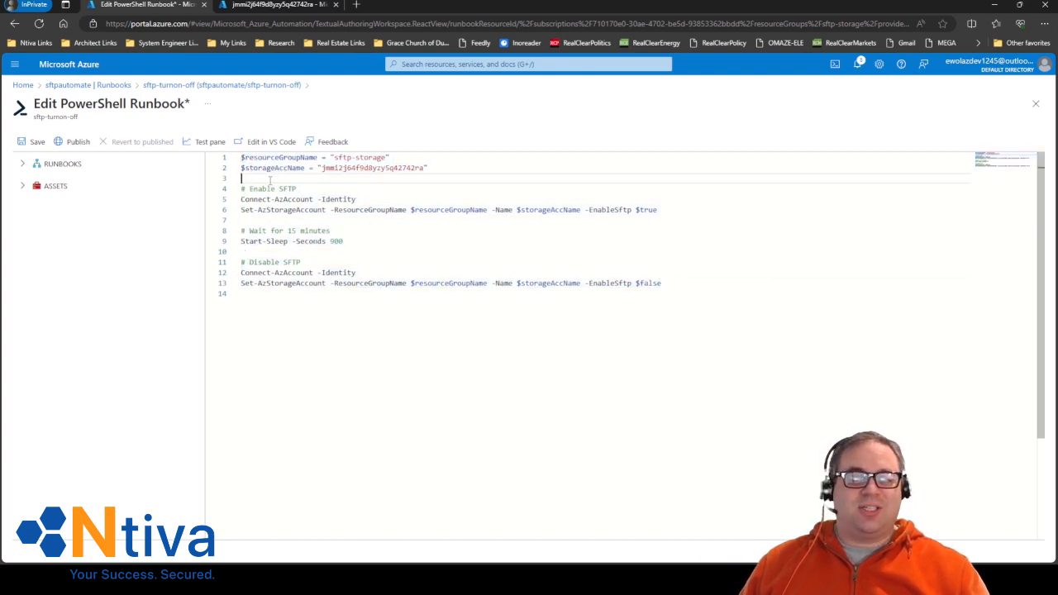
click(266, 179)
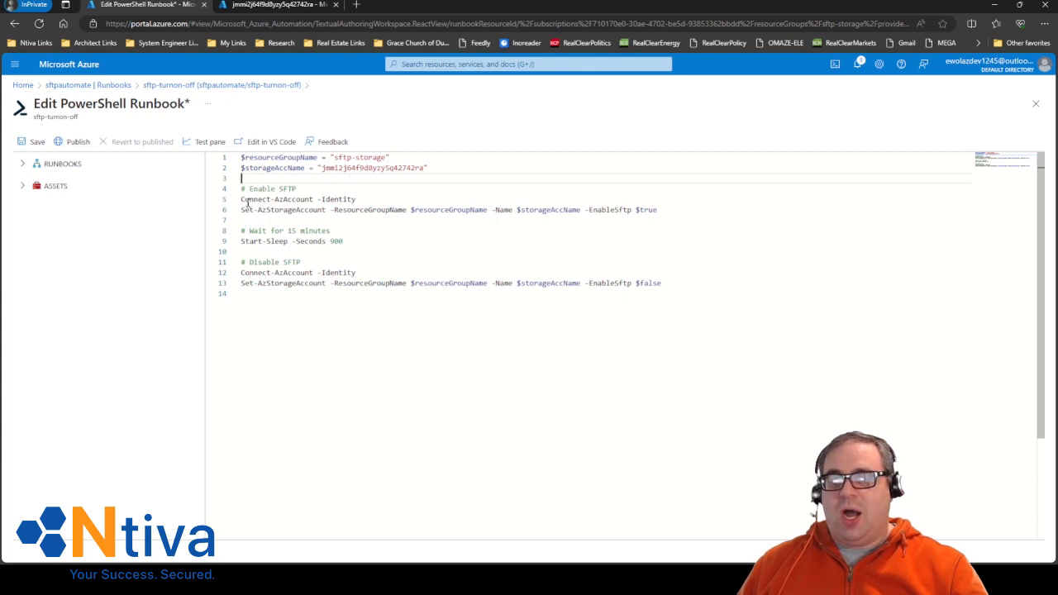
Step: Examine the Connect-AzAccount and Set-AzStorageAccount commands, including the resource group, account name and EnableSftp parameters, and the sleep time
drag(242, 199, 364, 201)
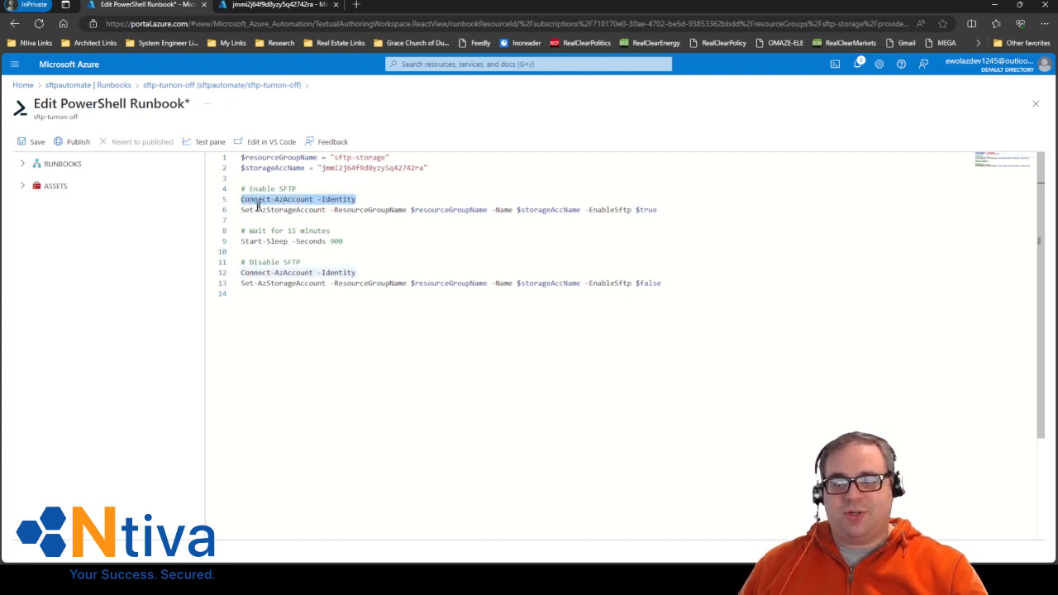
drag(242, 212, 330, 209)
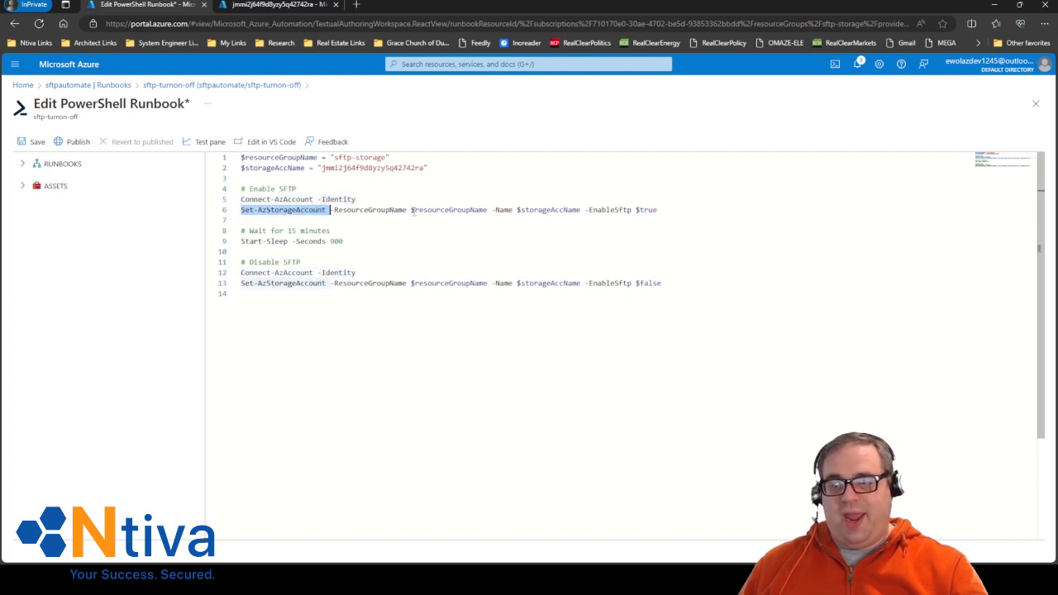
drag(410, 211, 585, 212)
click(486, 210)
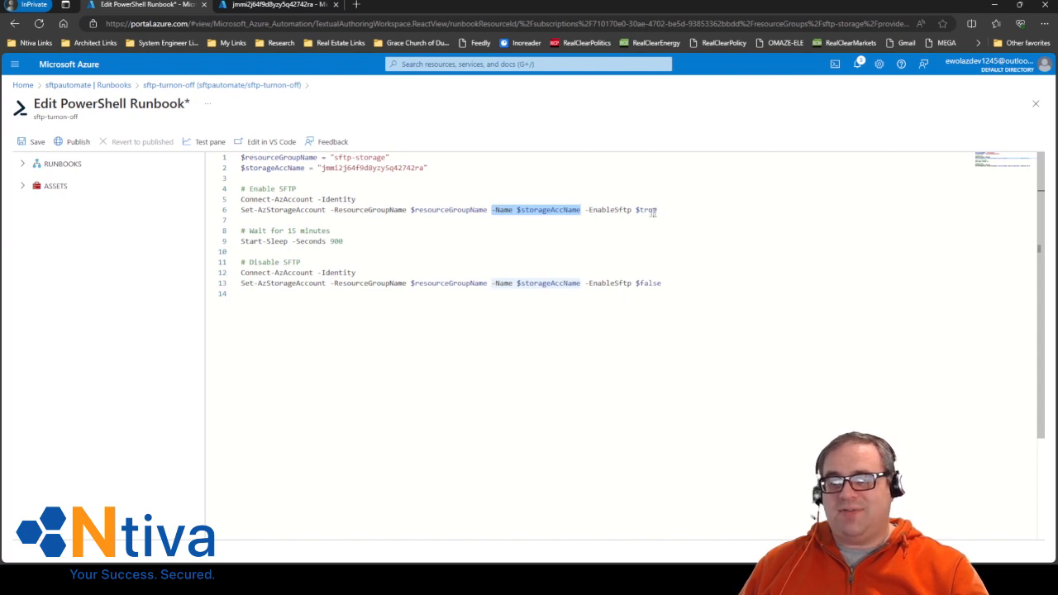
drag(657, 210, 638, 210)
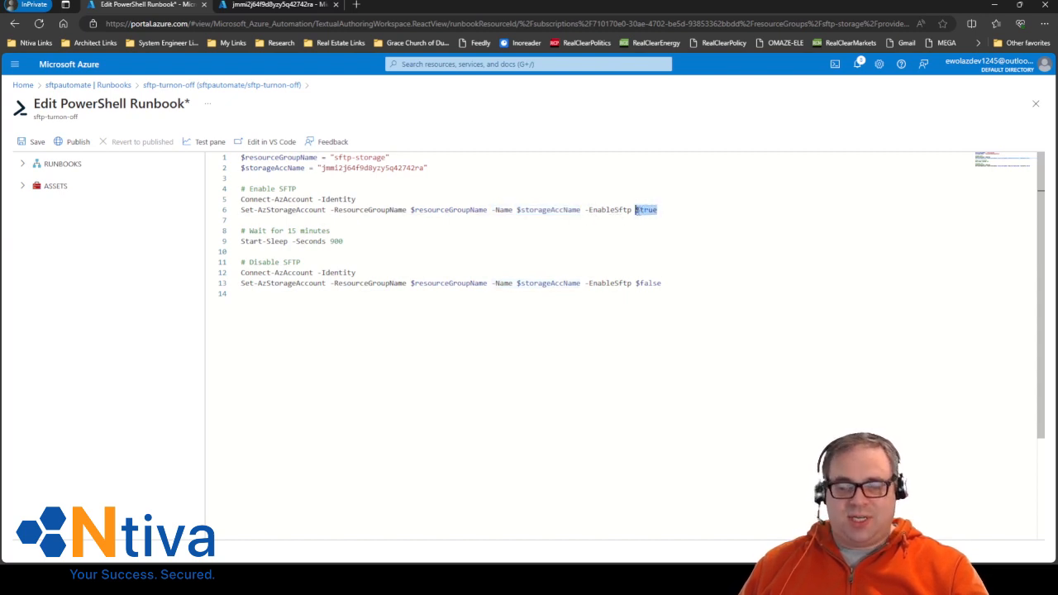
click(342, 241)
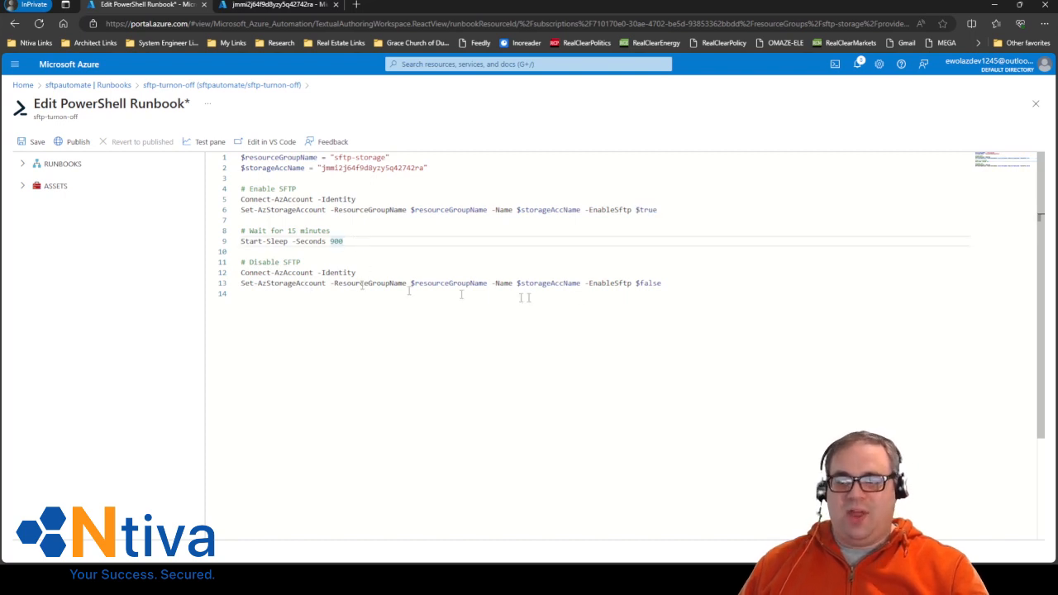
drag(661, 282, 639, 283)
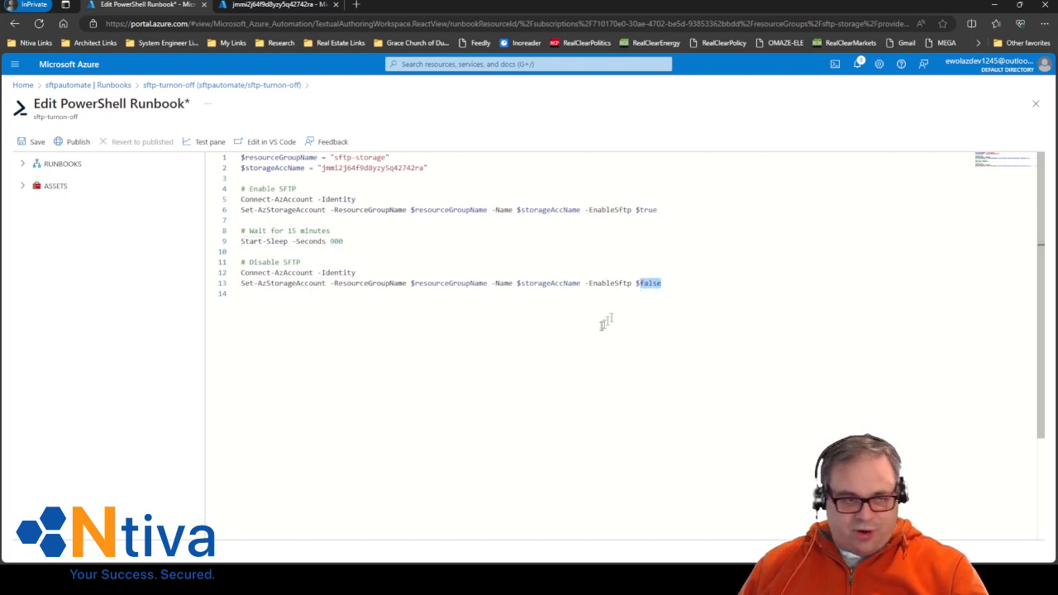
click(412, 261)
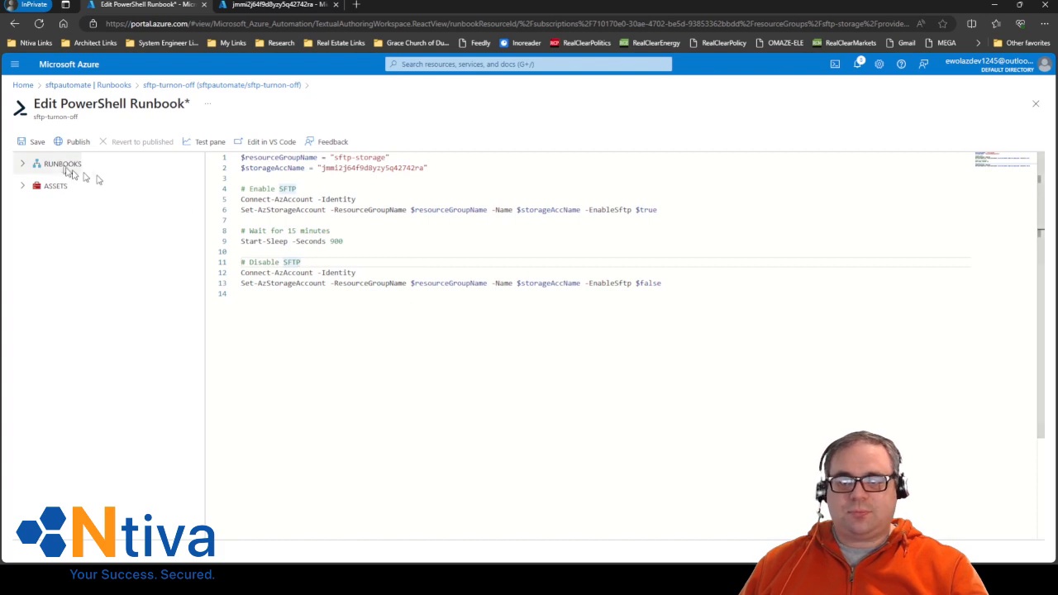
Step: Save the sftp-turnon-off runbook and publish it, confirming the publication
click(33, 141)
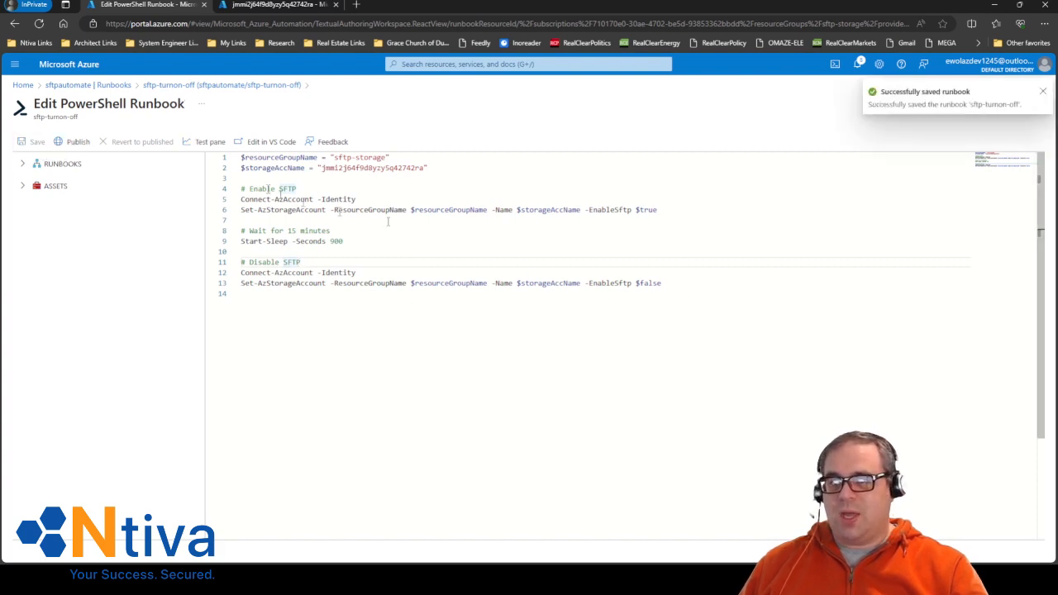
click(77, 143)
click(535, 376)
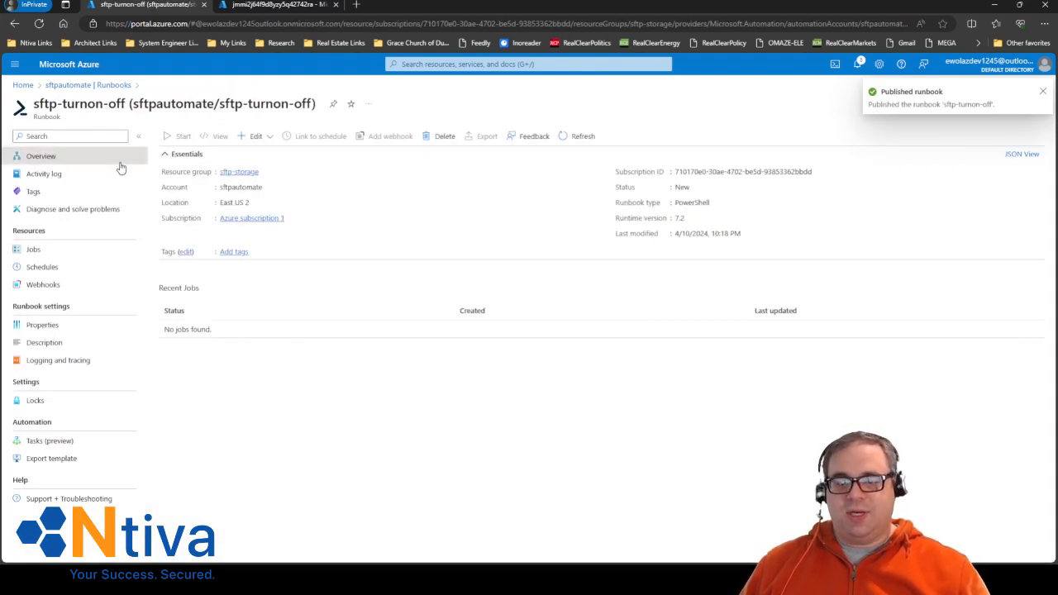
Step: Look at the runbook's own schedule setup, return to the sftpautomate automation account and start a new schedule there
click(64, 268)
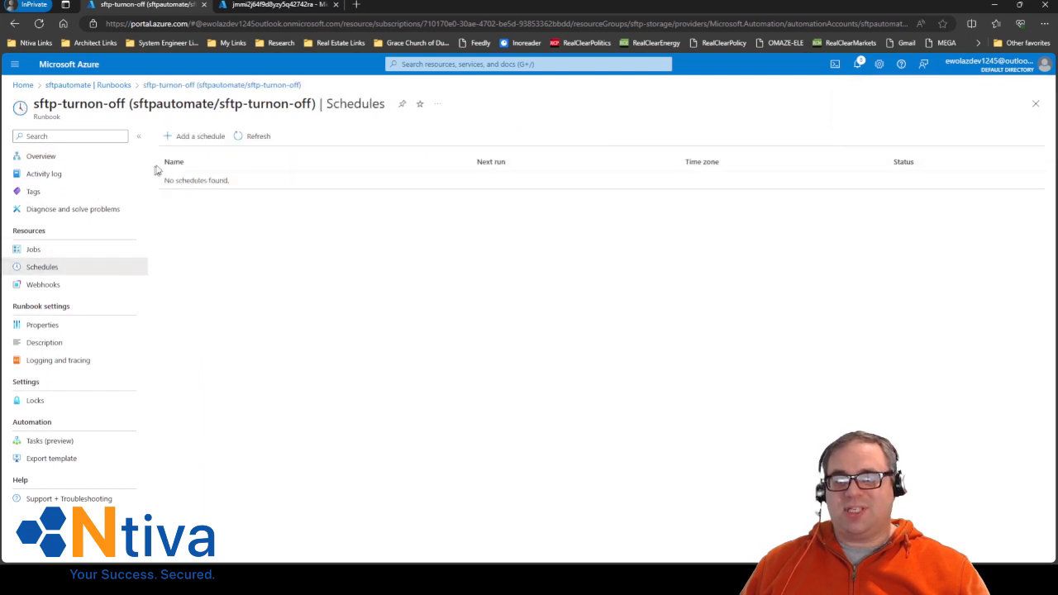
click(195, 137)
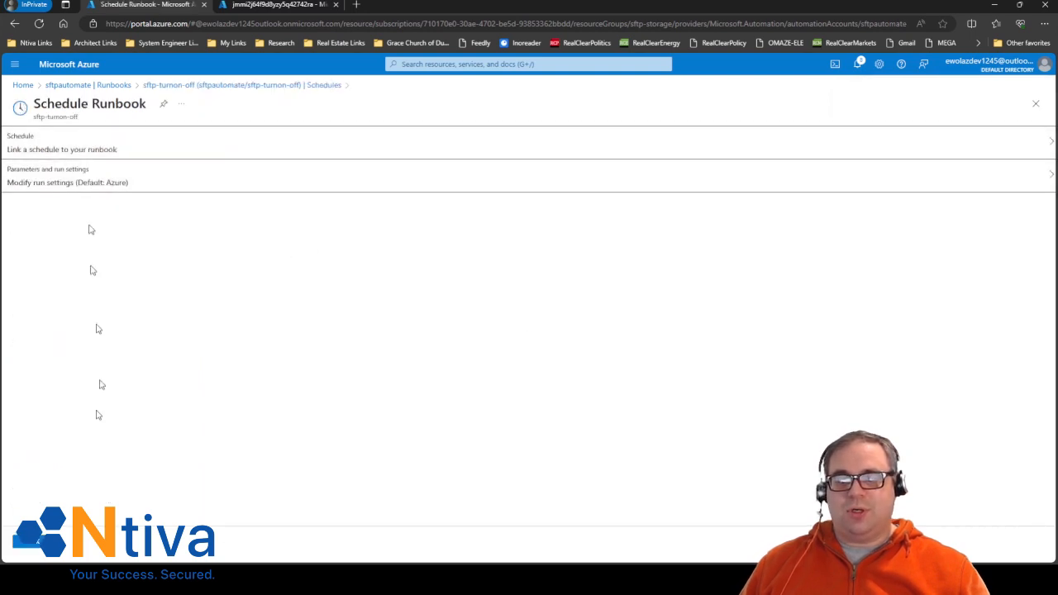
click(57, 87)
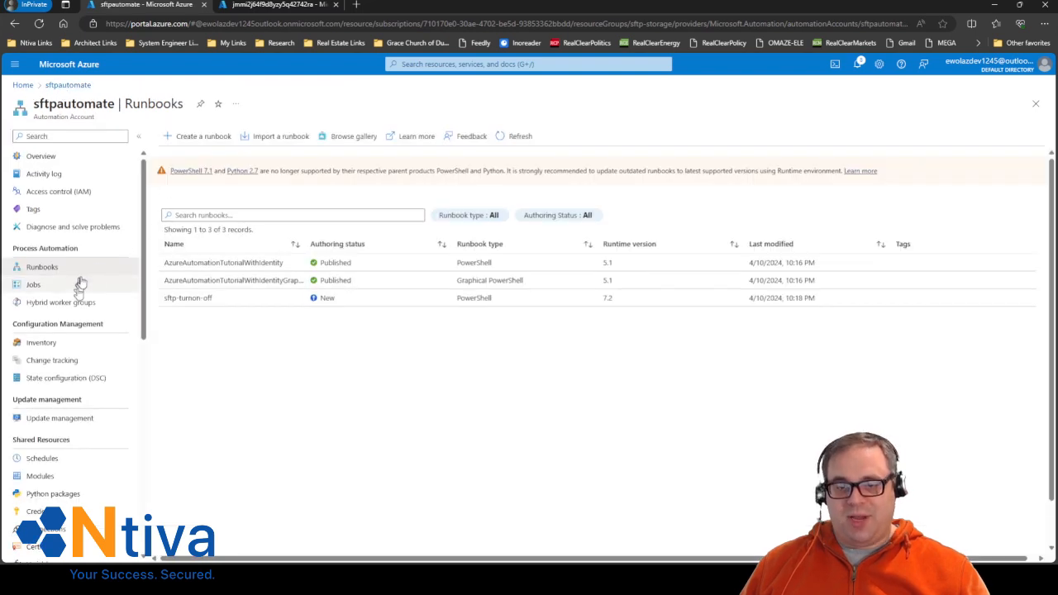
click(73, 459)
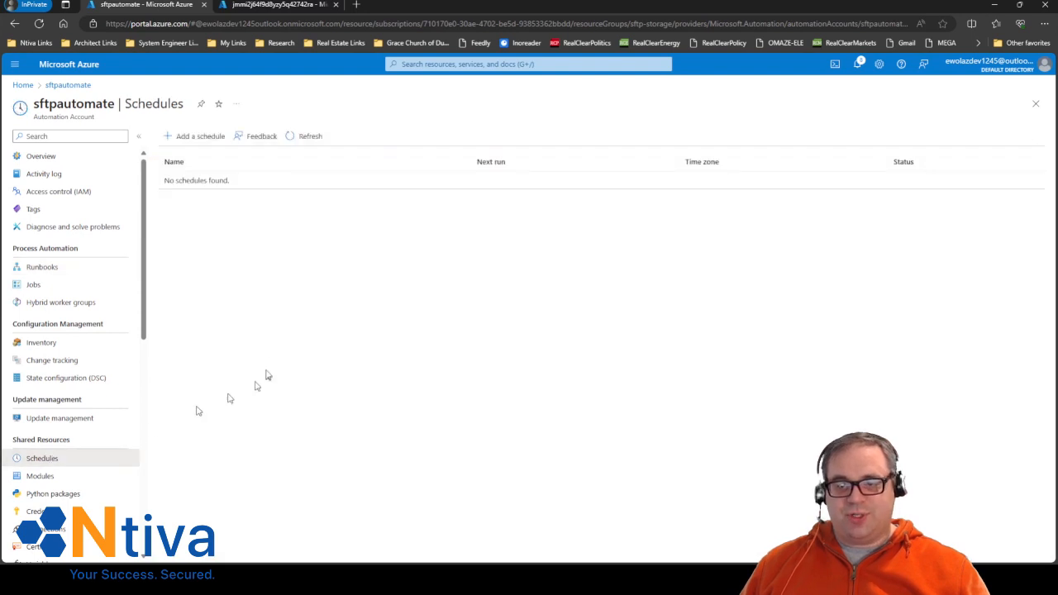
click(194, 137)
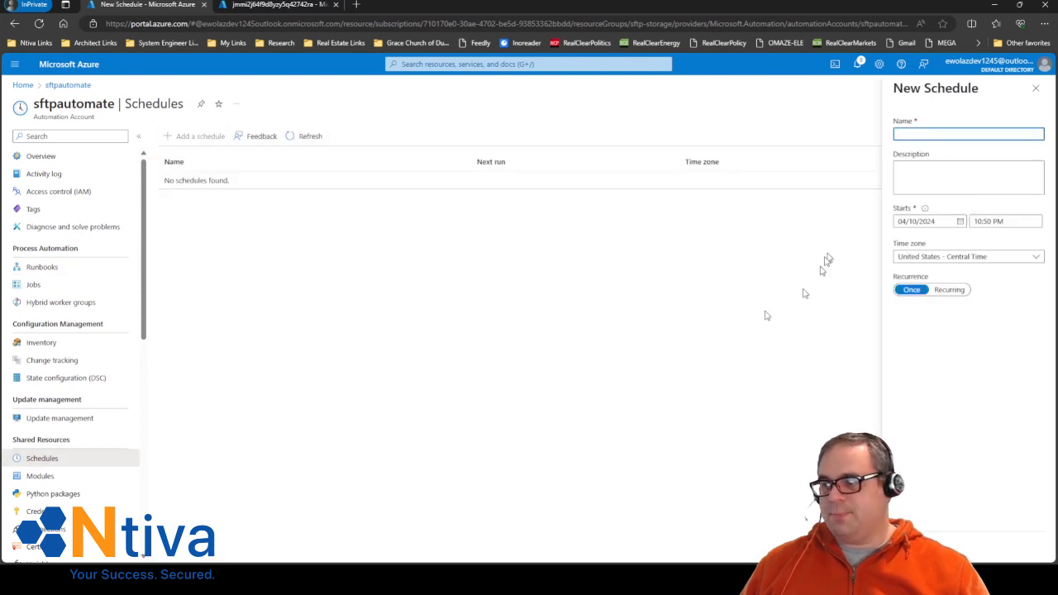
Step: Create the schedule "SFTP Schedule" starting at 10:30 PM and recurring every 1 day without expiration, and refresh the schedule list
text(SFT)
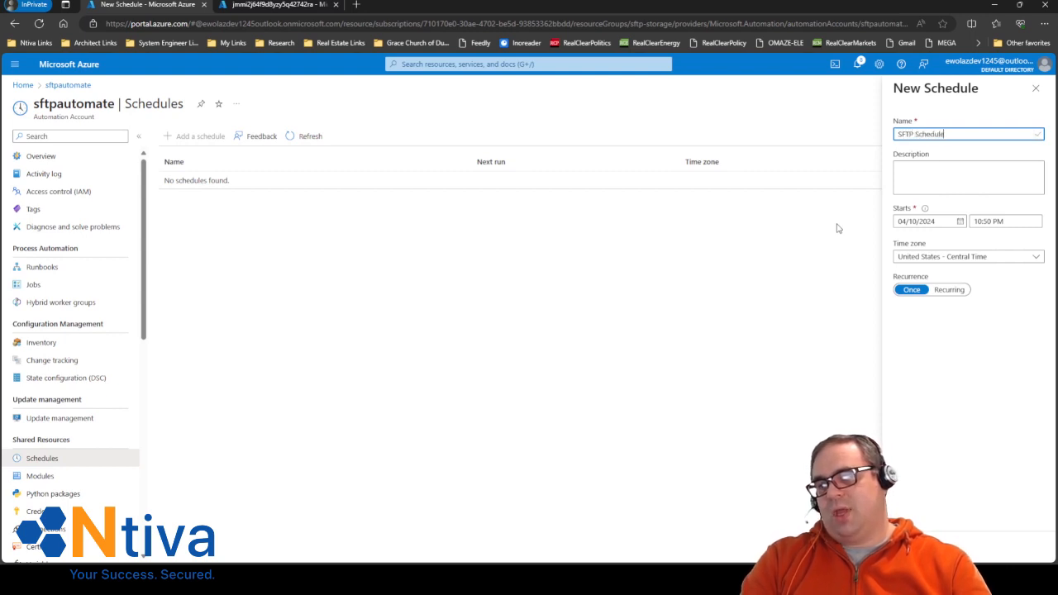
text(P Schedule)
key(Tab)
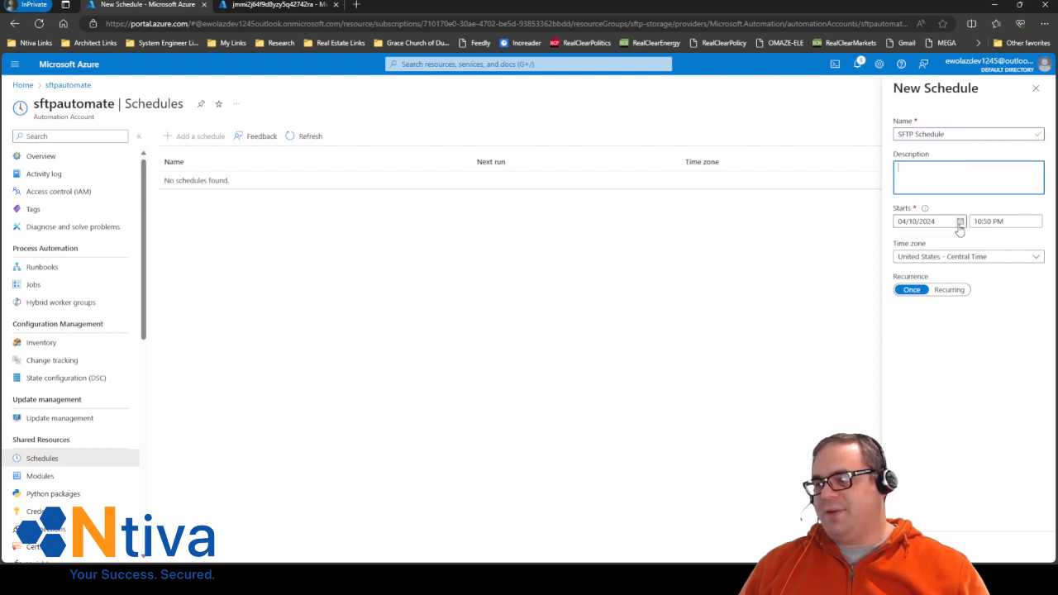
click(947, 290)
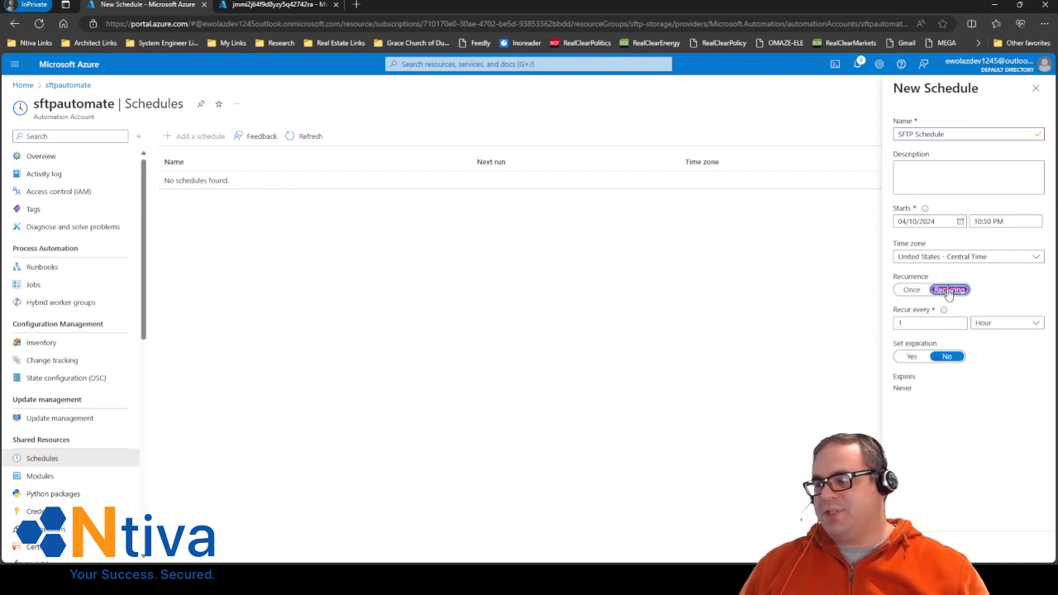
click(987, 221)
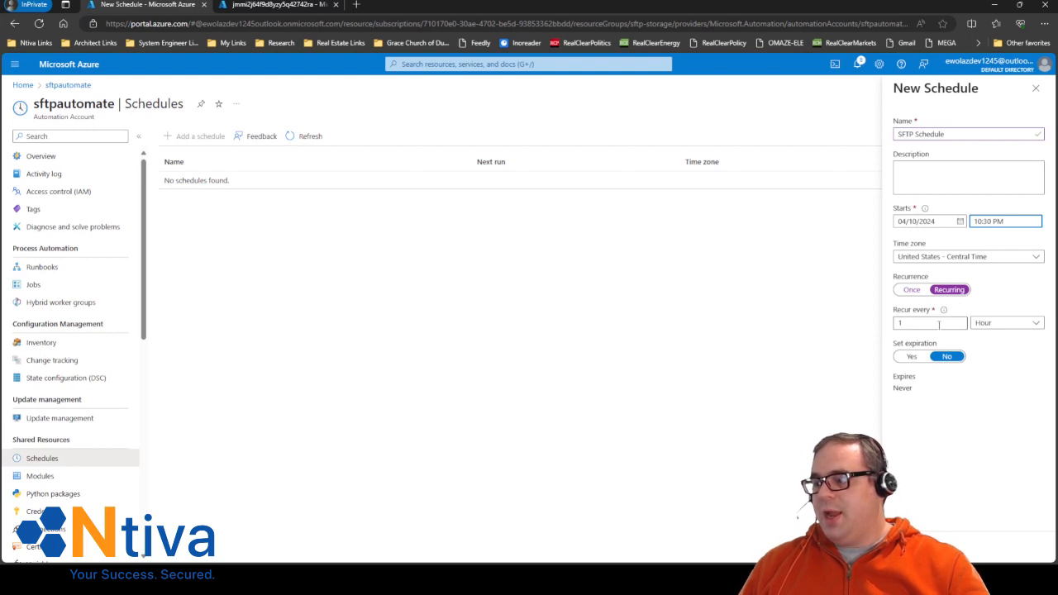
click(998, 331)
click(1000, 353)
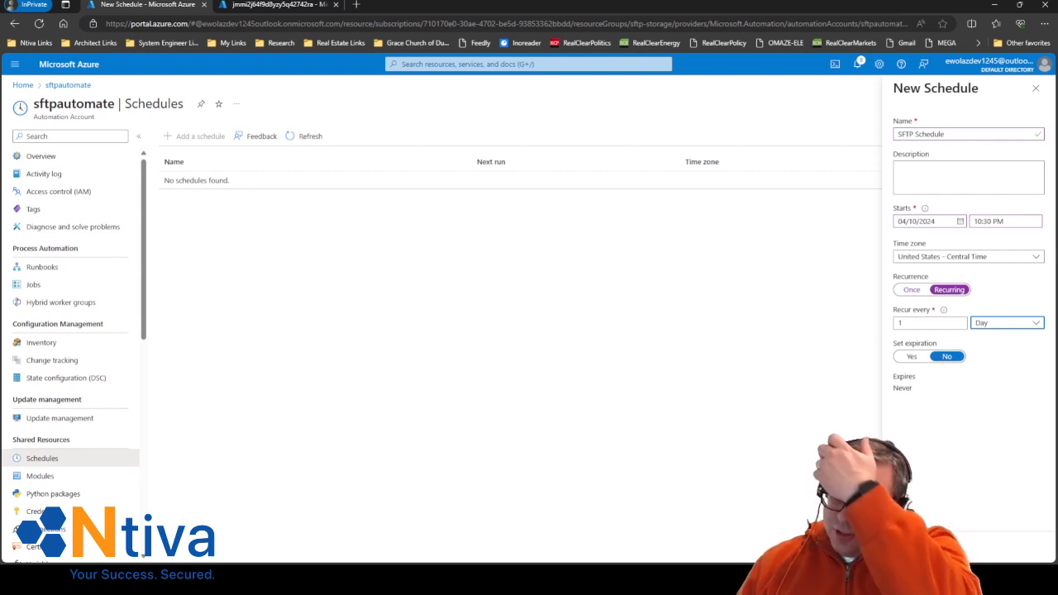
click(914, 546)
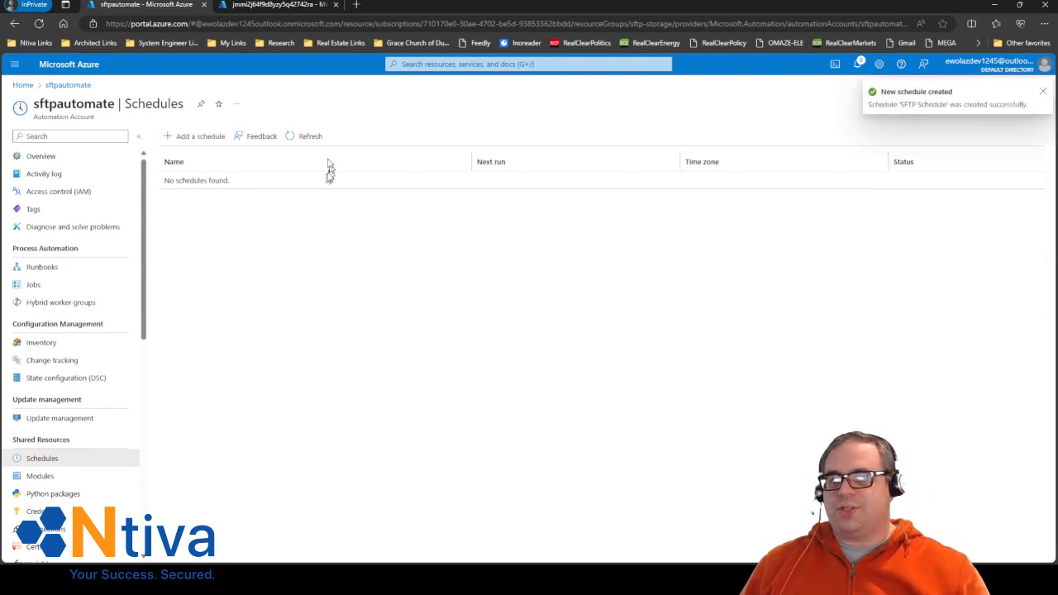
click(311, 136)
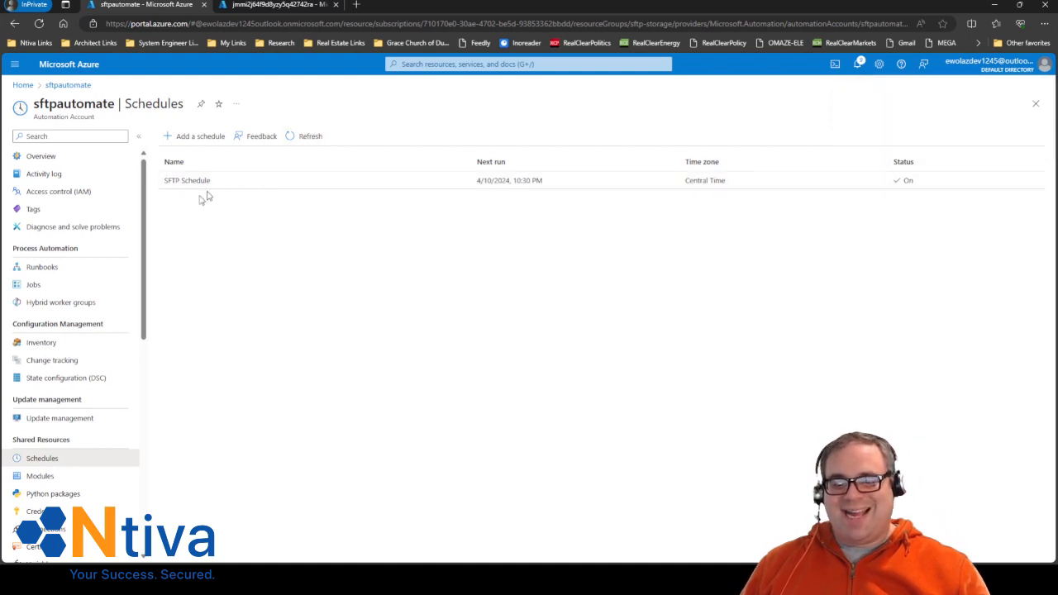
Step: Link the existing SFTP Schedule to the sftp-turnon-off runbook in the sftpautomate automation account
click(83, 269)
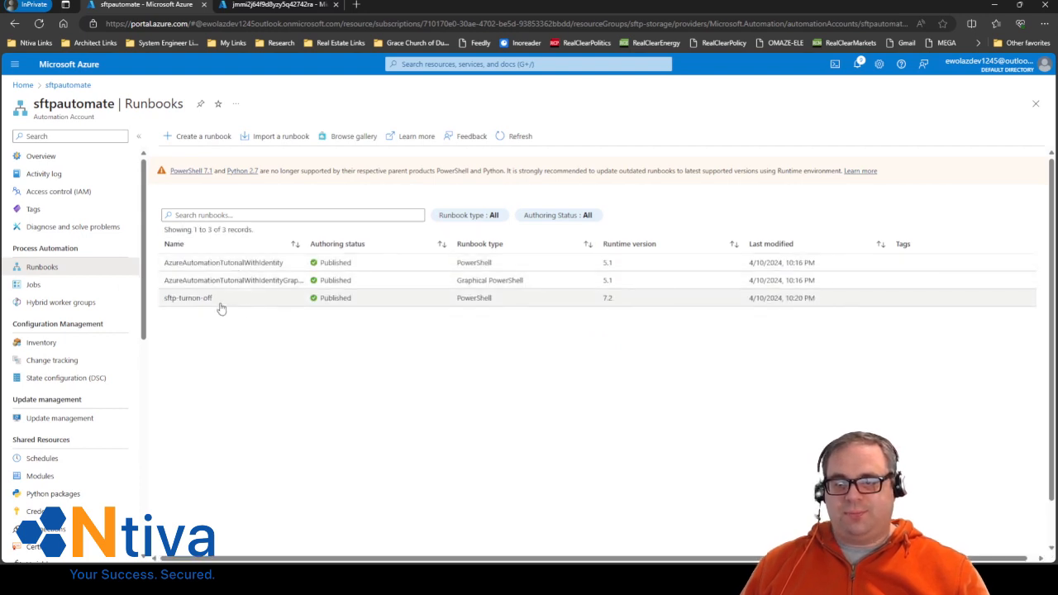
click(221, 306)
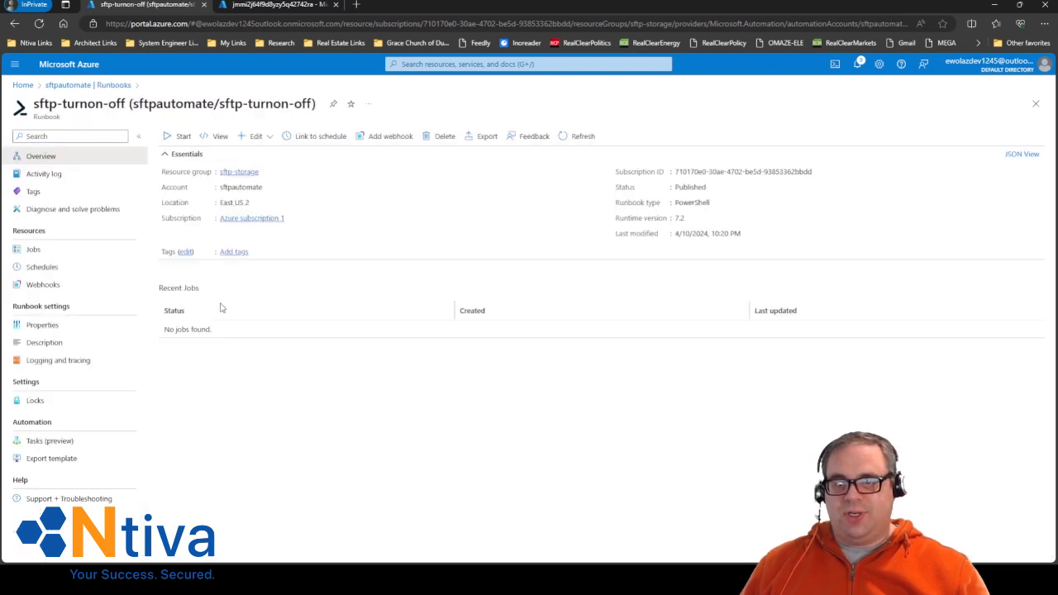
click(69, 268)
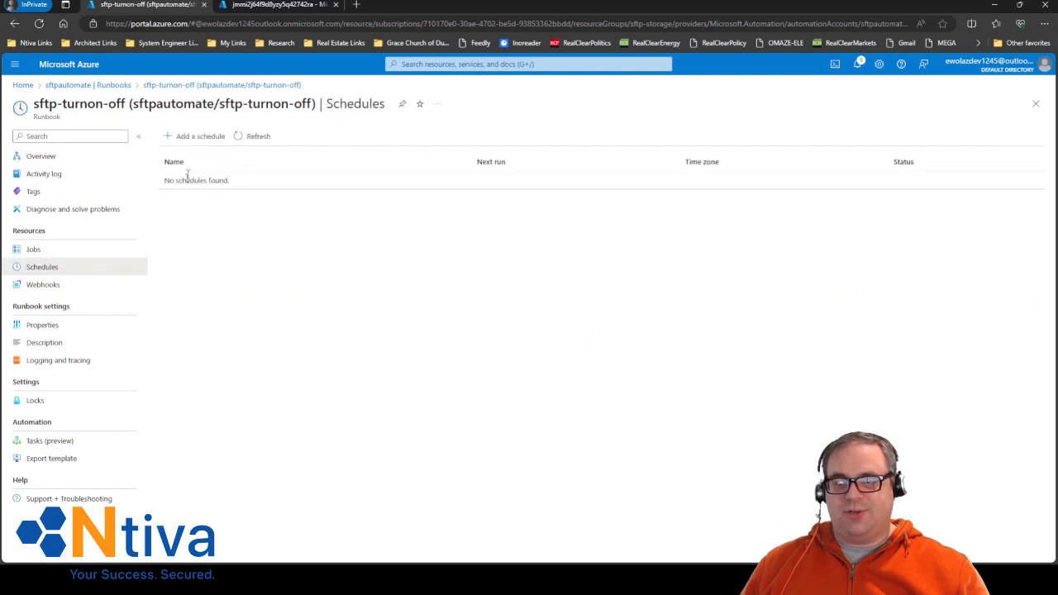
click(197, 137)
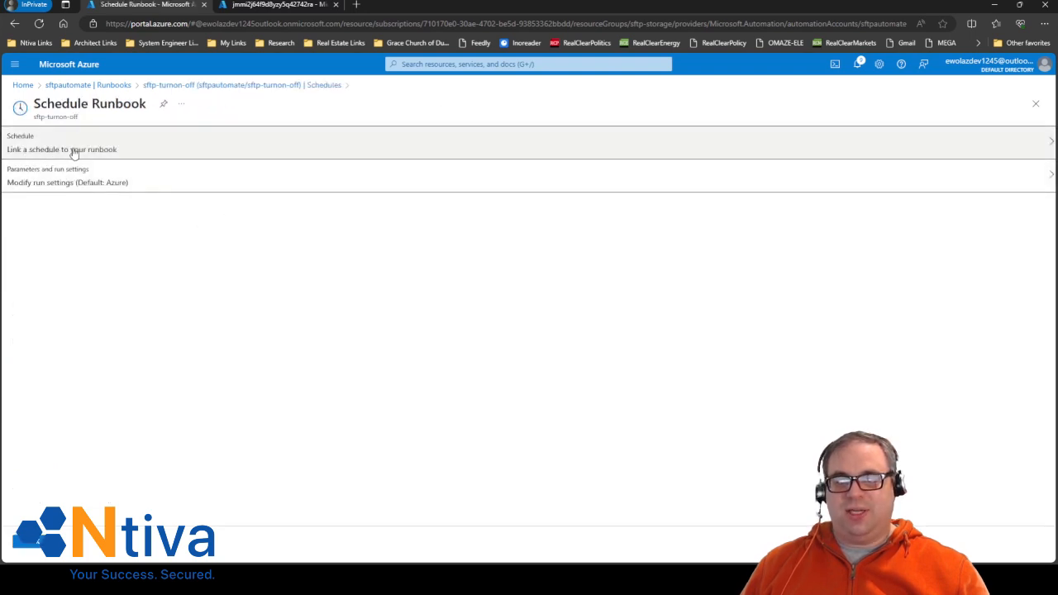
click(72, 151)
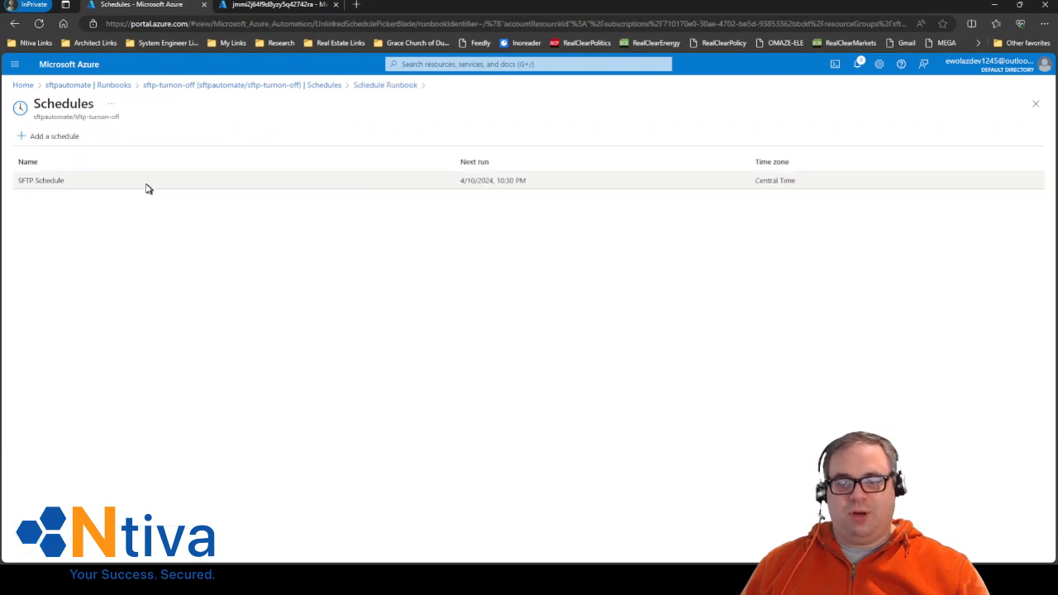
click(72, 187)
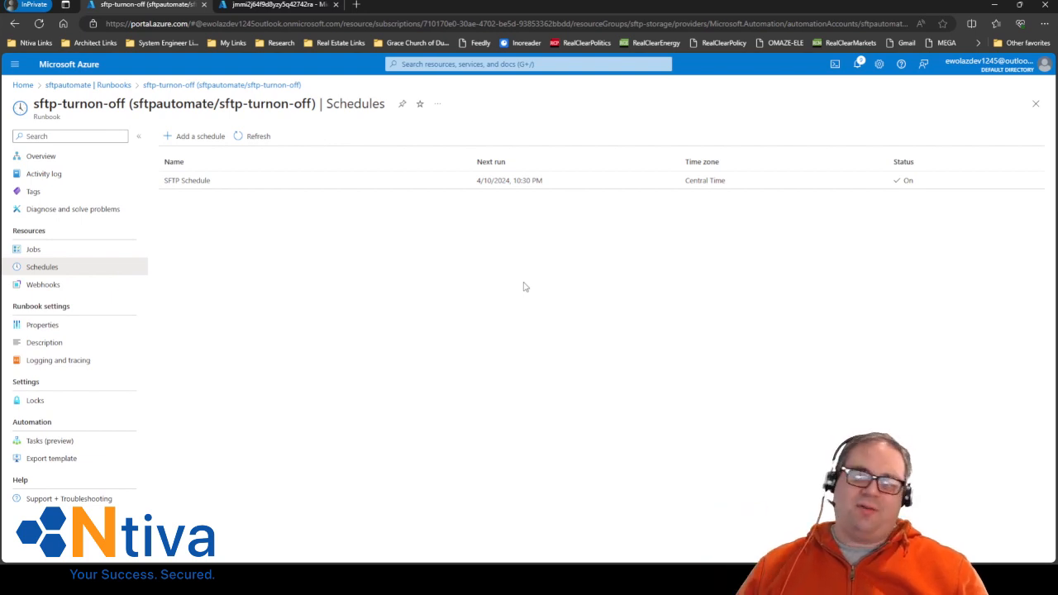
Step: Disable SFTP in the storage account's SFTP settings and confirm the change
click(280, 8)
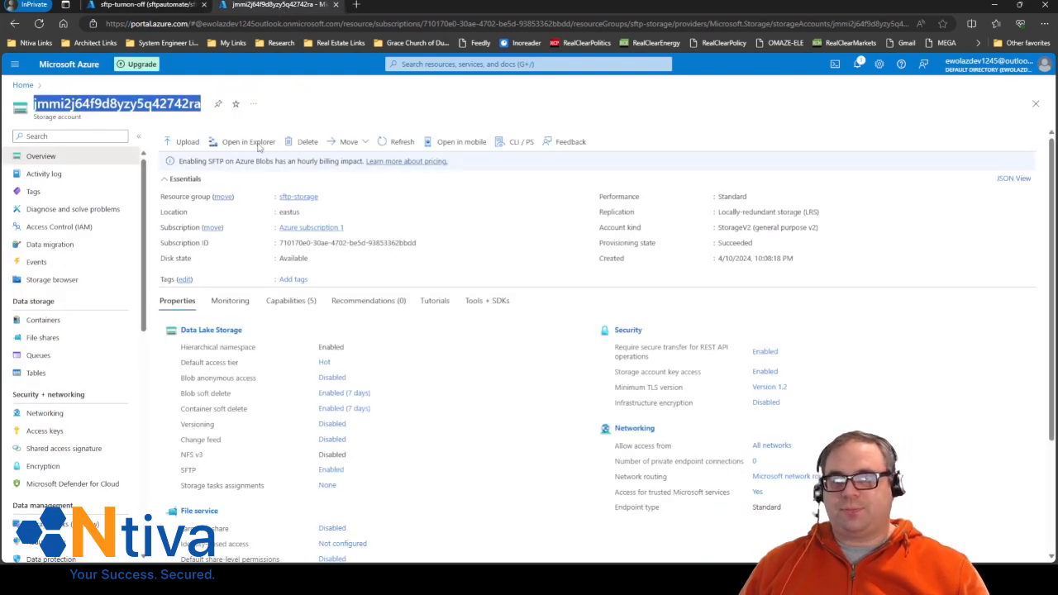
scroll(77, 322, down, 3)
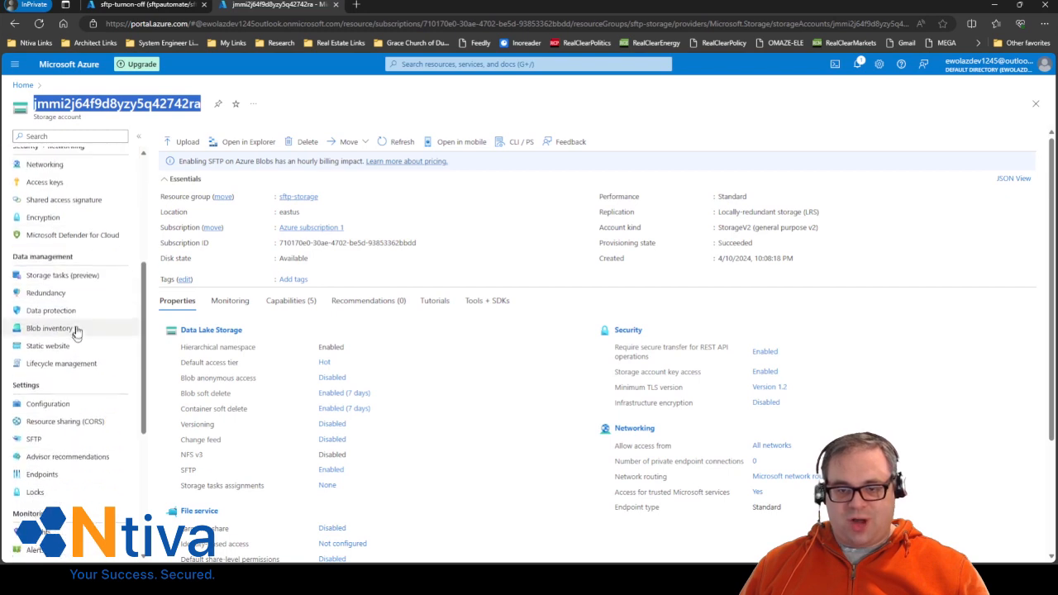
click(71, 438)
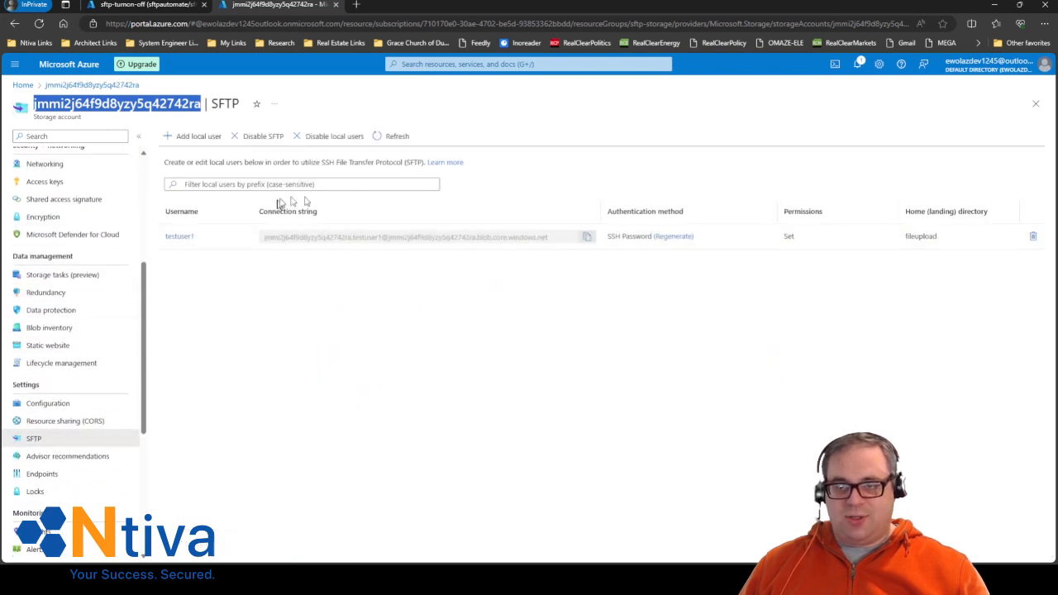
click(258, 137)
click(654, 354)
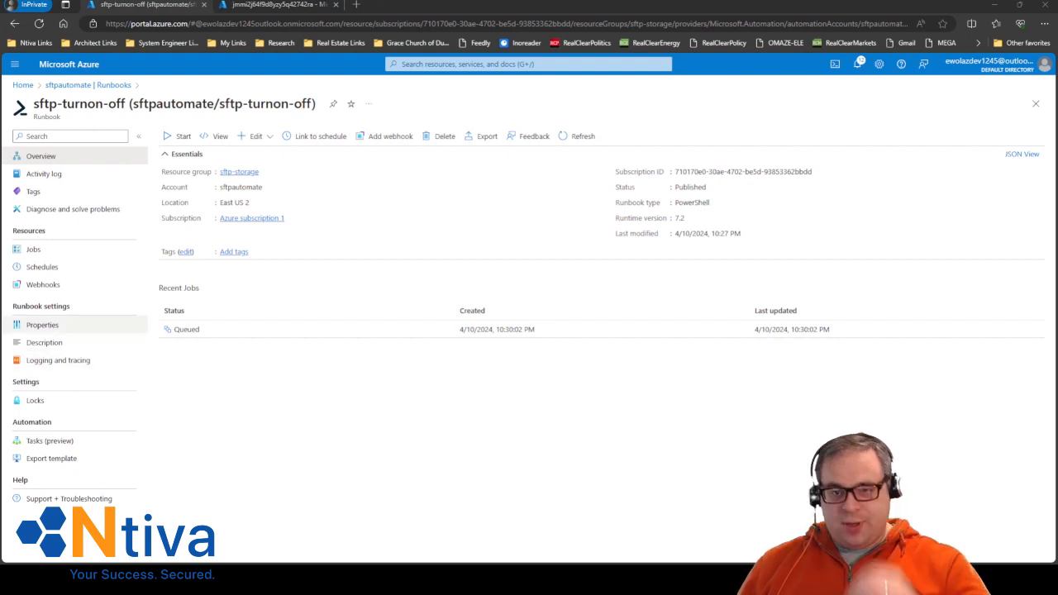
Step: Check the next run of the sftp-turnon-off runbook's schedule and the status of its job
click(41, 267)
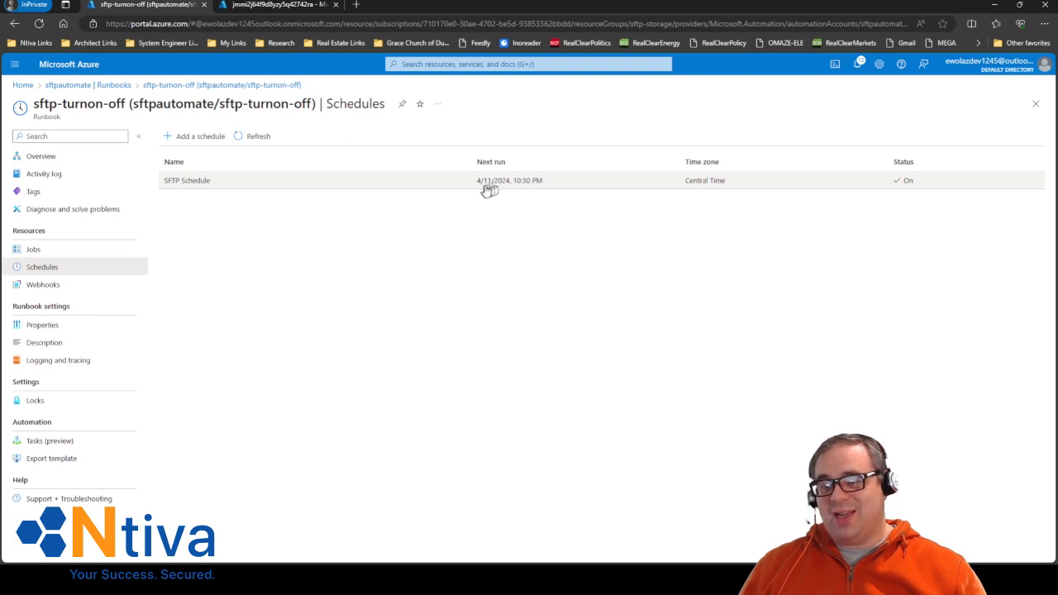
click(71, 250)
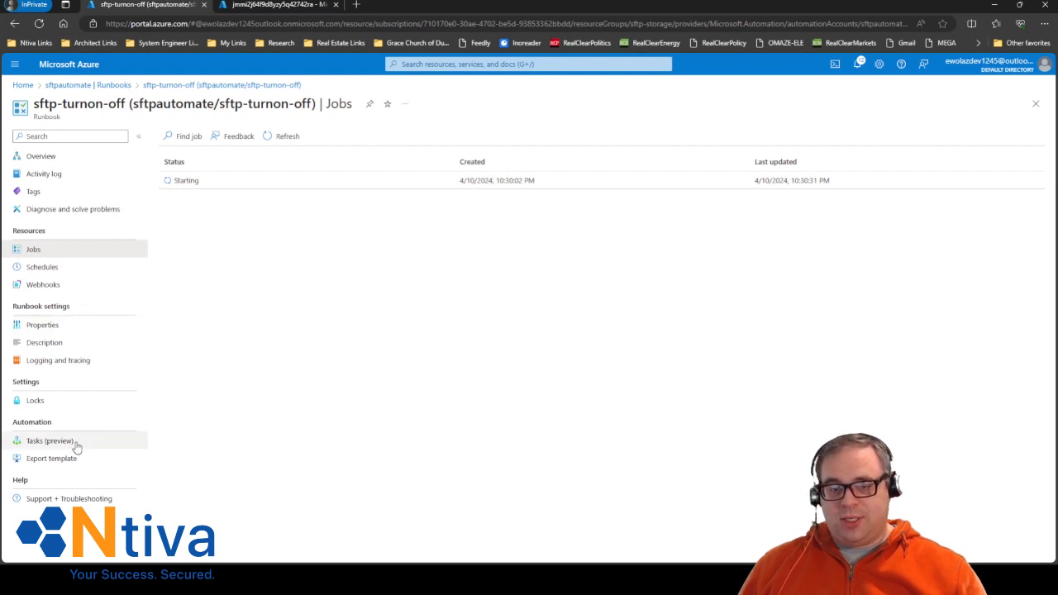
click(64, 174)
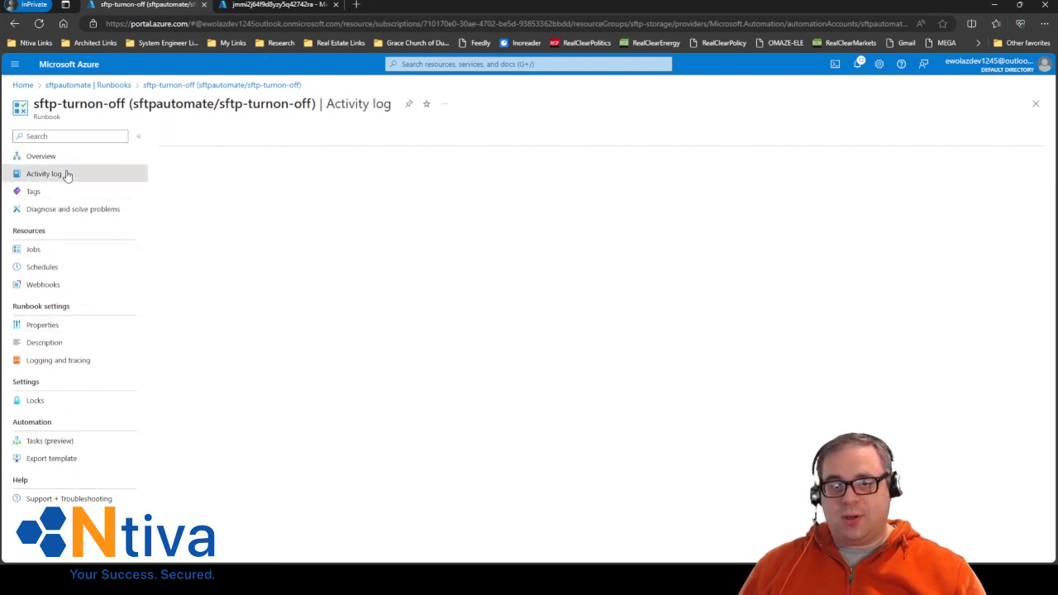
click(71, 158)
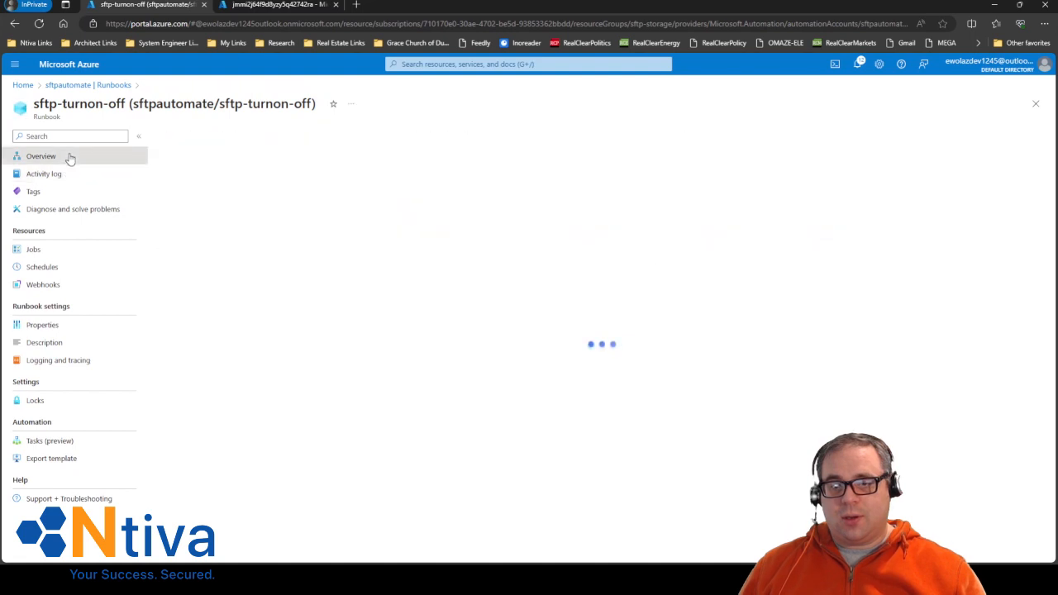
click(60, 252)
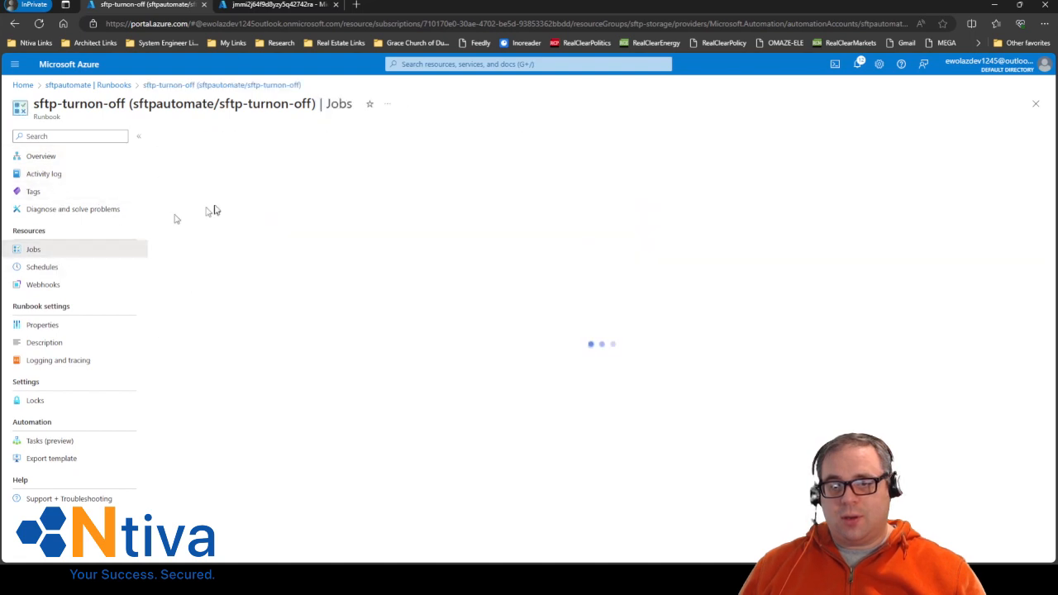
Step: Open the runbook's 10:30 PM job and look at its output and all logs
click(254, 184)
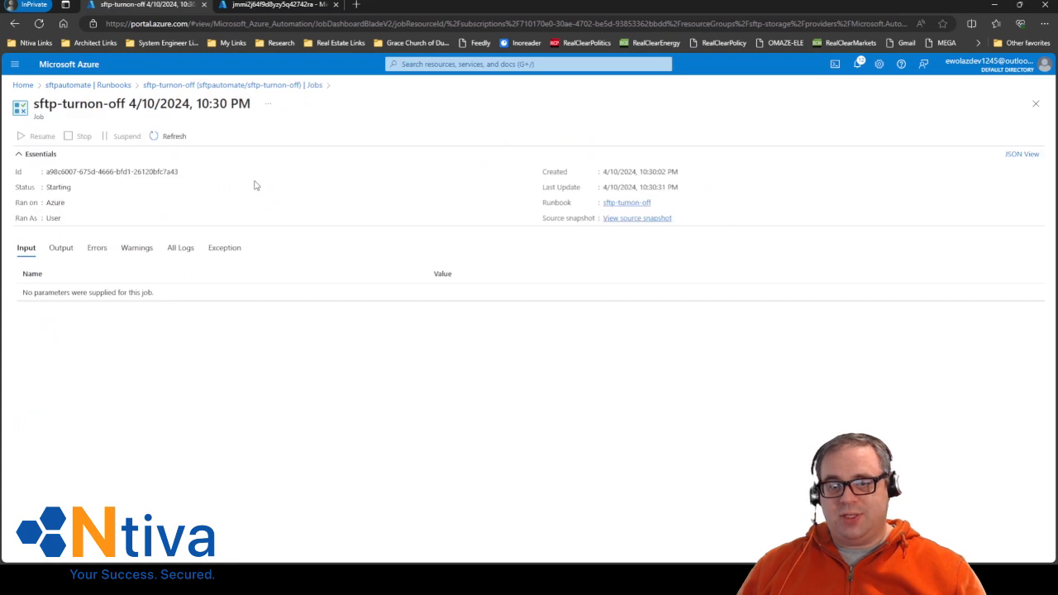
click(61, 250)
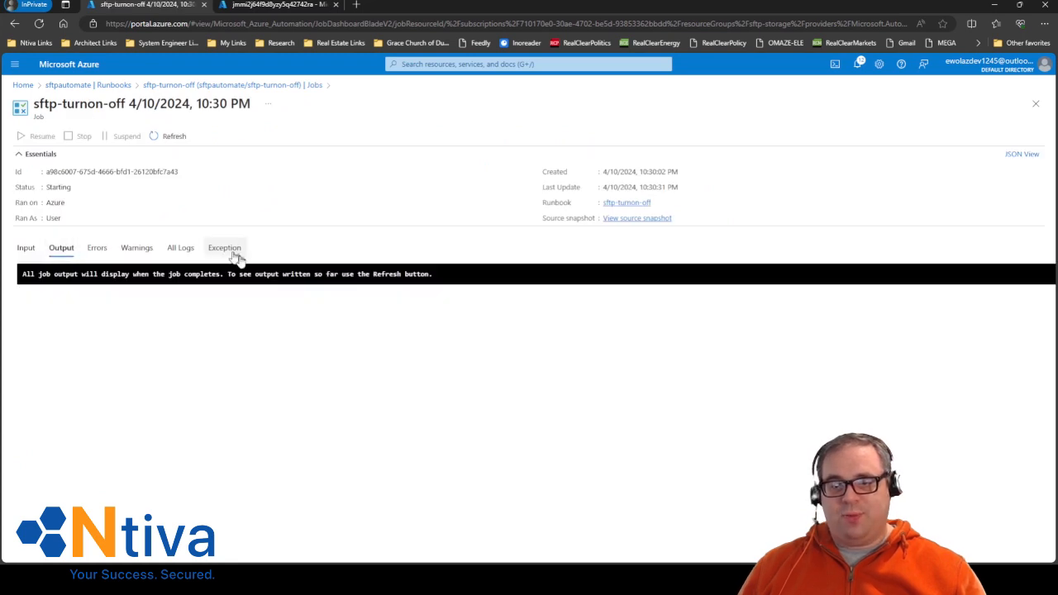
click(183, 251)
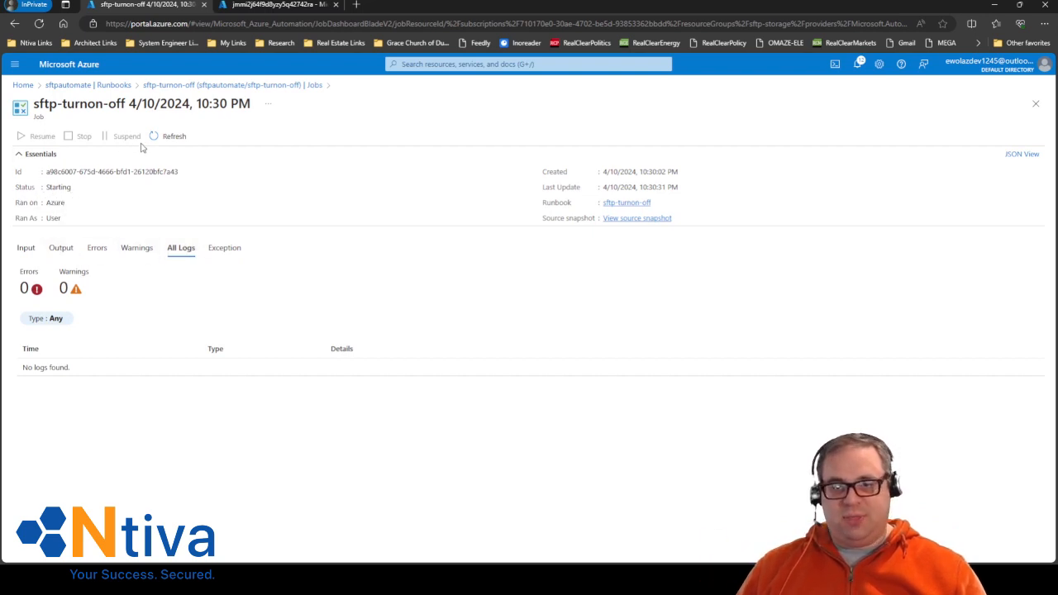
Step: Refresh the runbook's job list, reopen the 10:30 PM job and check the EnableSftp value in its output
click(166, 86)
click(274, 138)
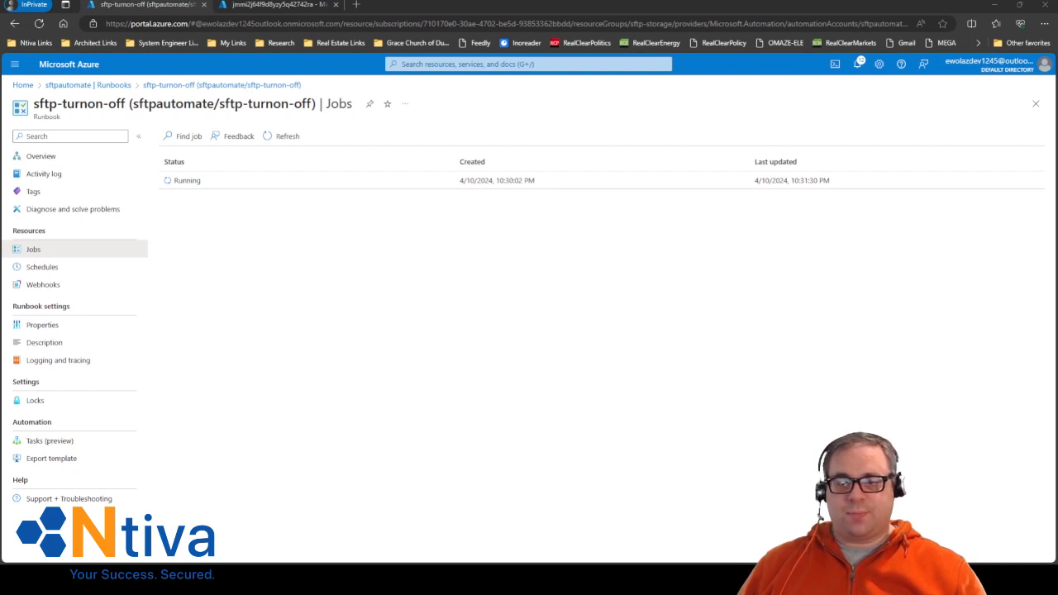
click(279, 181)
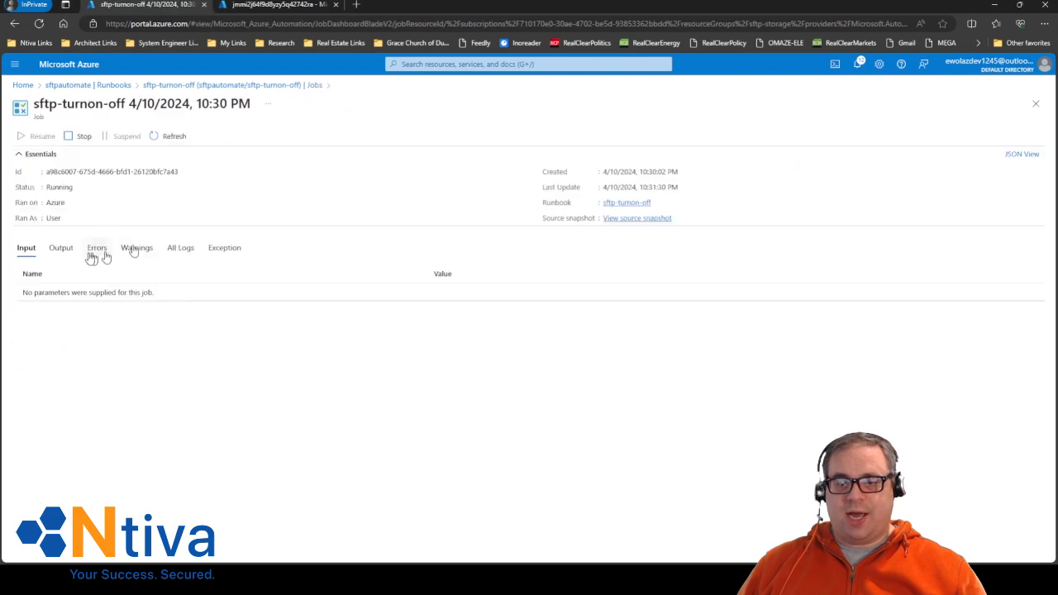
click(62, 250)
scroll(224, 364, down, 4)
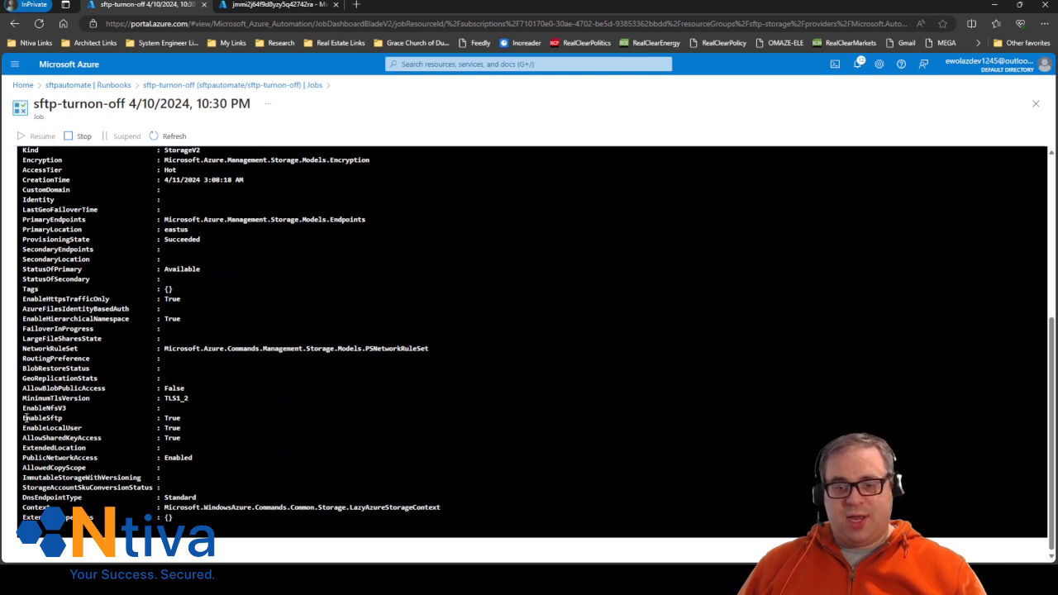
drag(23, 419, 186, 426)
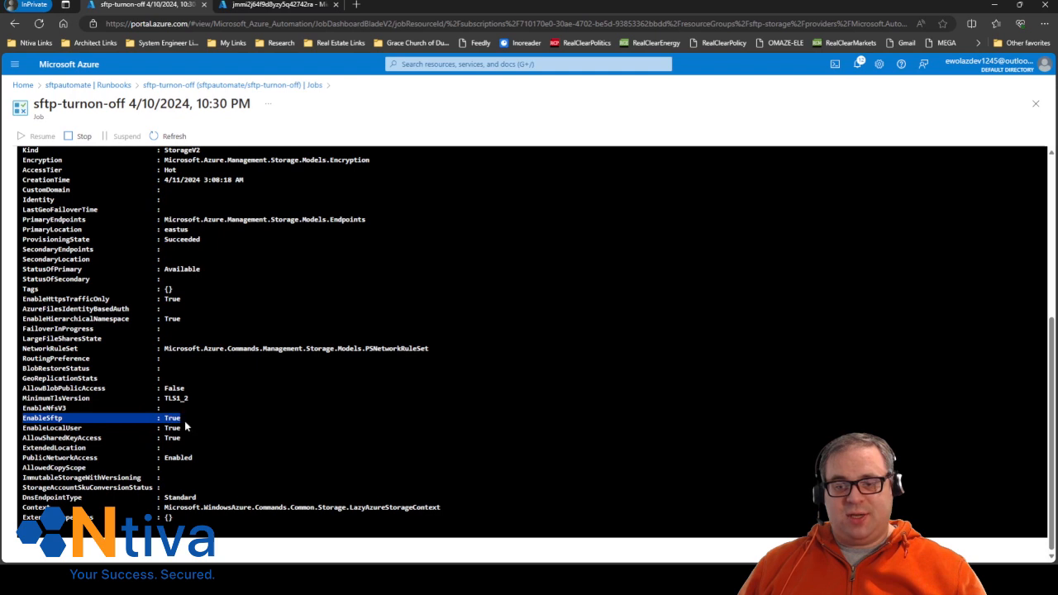
click(179, 423)
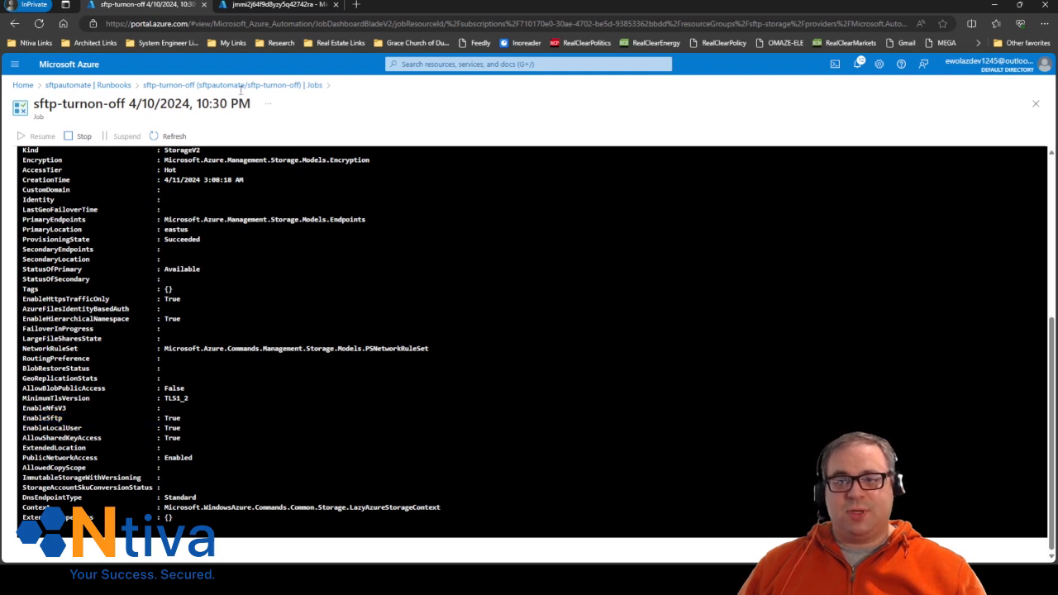
Step: Switch to the storage account, view its SFTP settings and refresh them to check whether SFTP is enabled
click(275, 4)
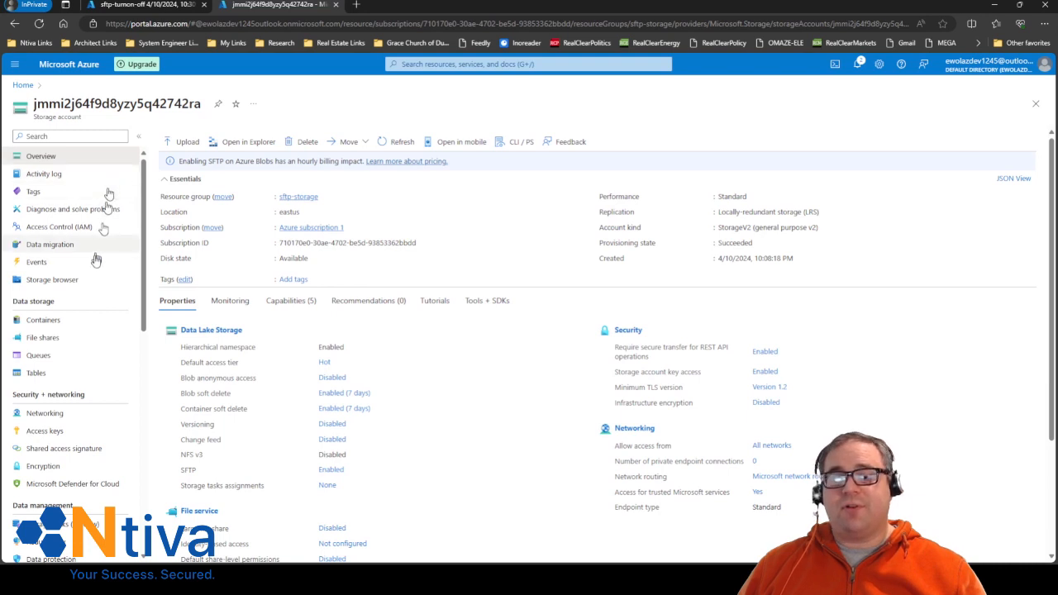
scroll(79, 380, down, 3)
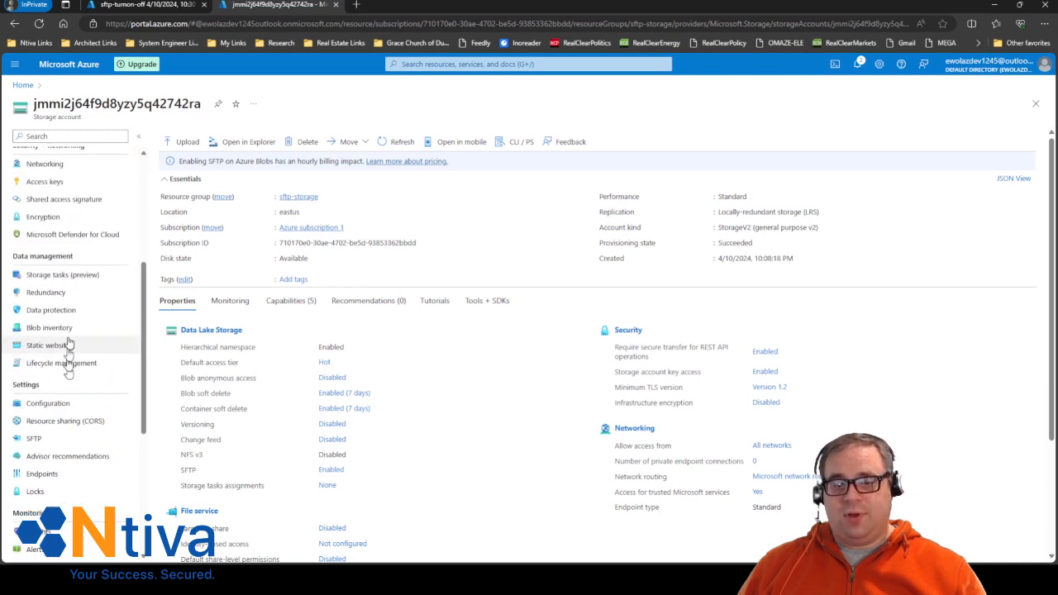
click(76, 438)
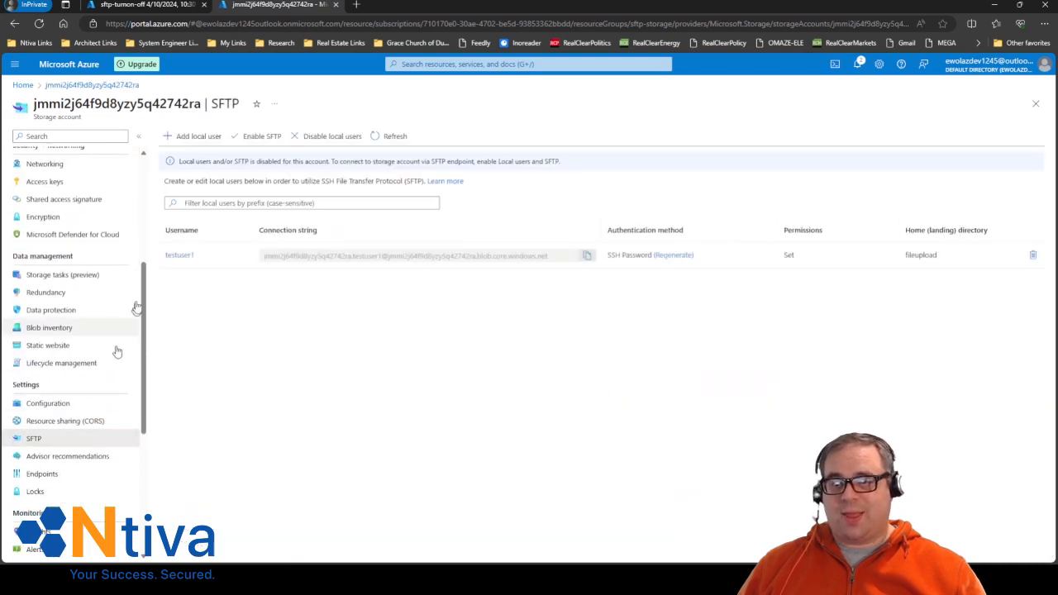
click(397, 142)
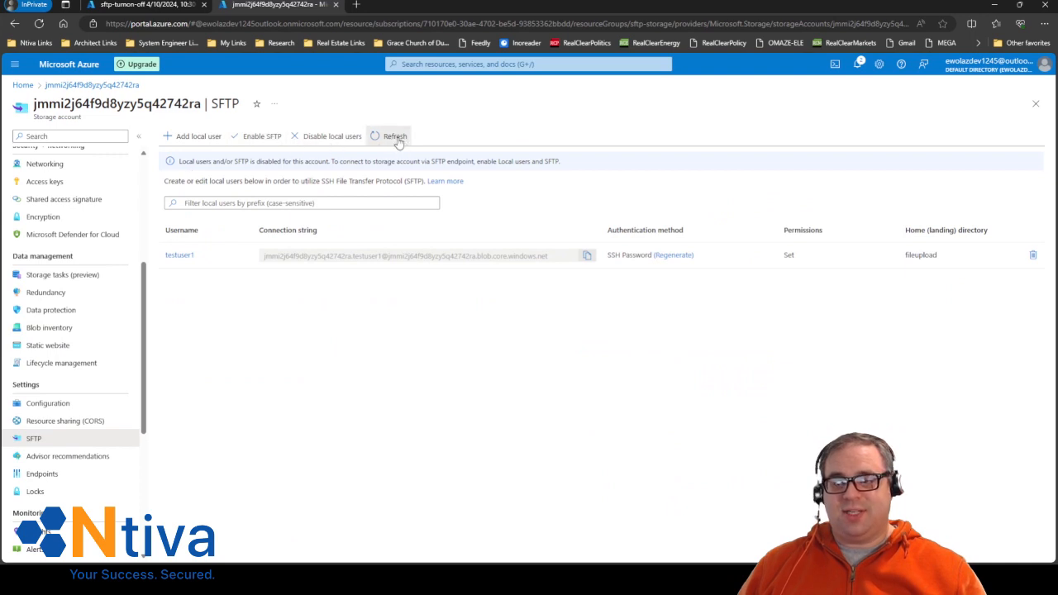
Step: Reopen the storage account from the portal's home page and check its SFTP settings again
scroll(62, 215, up, 5)
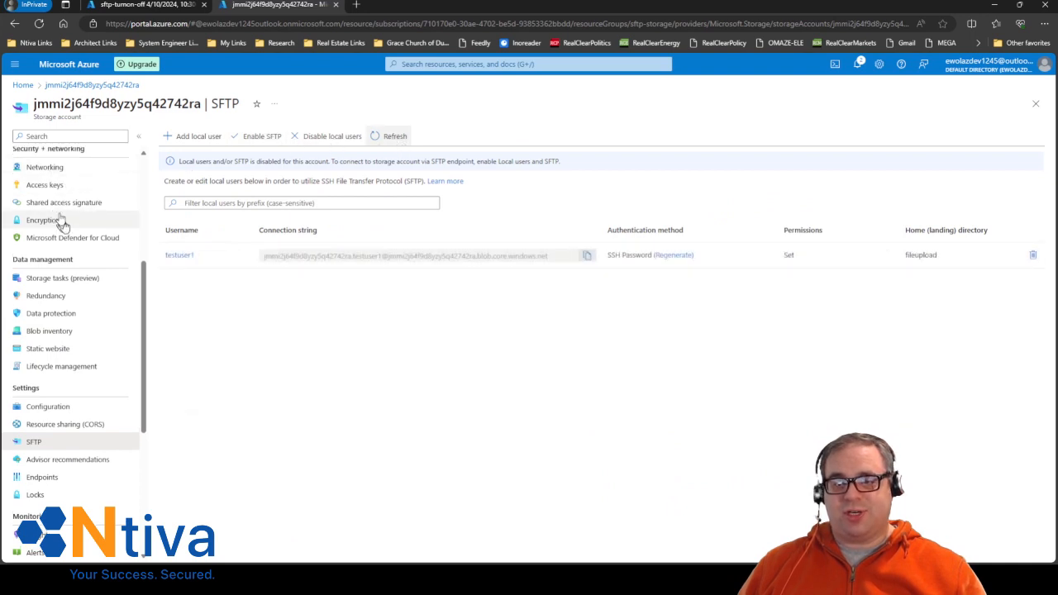
click(24, 86)
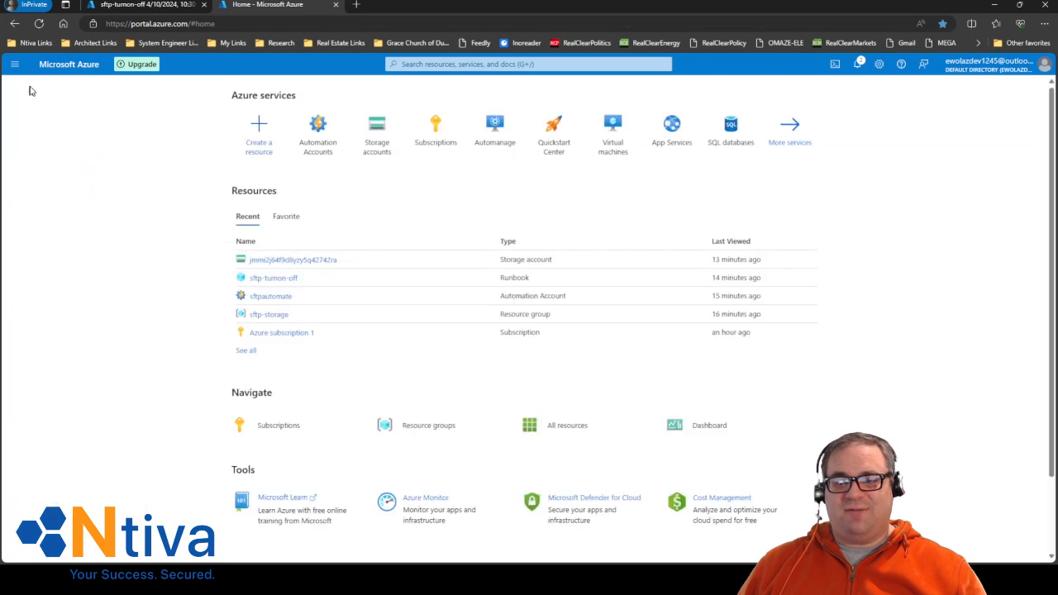
click(277, 263)
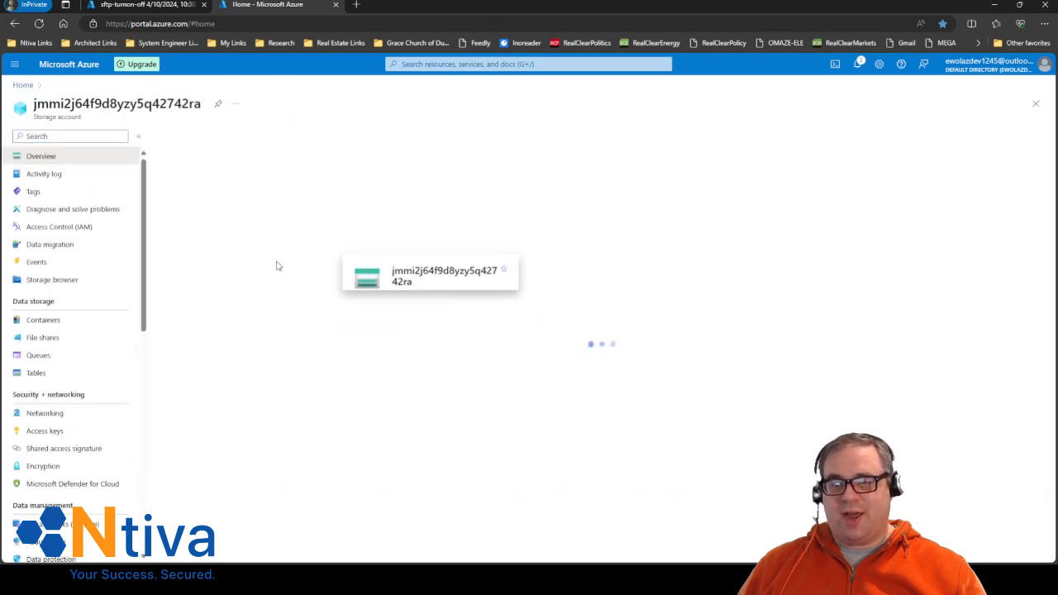
scroll(73, 364, down, 5)
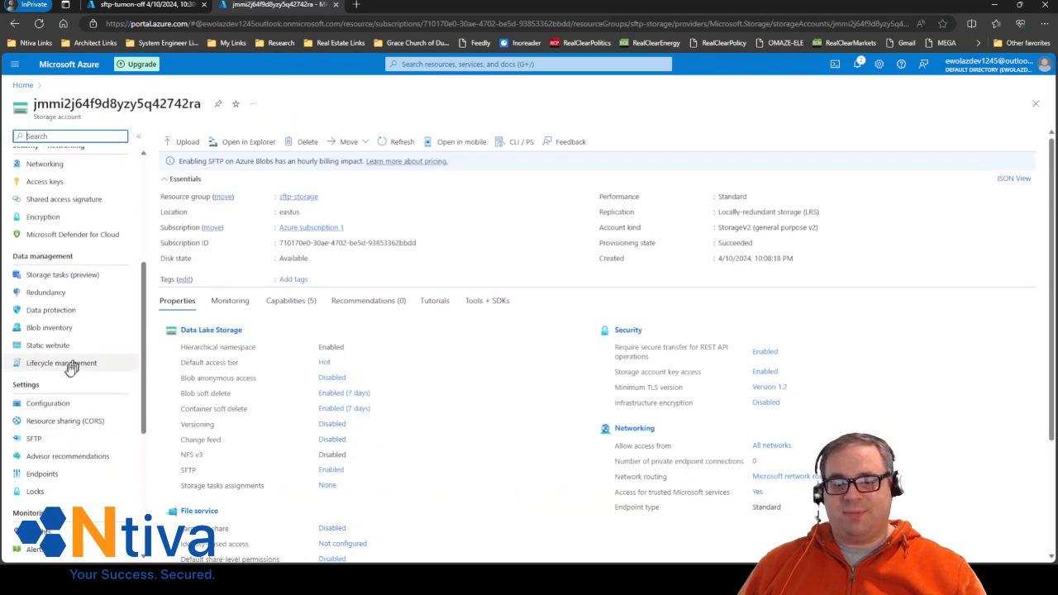
click(60, 442)
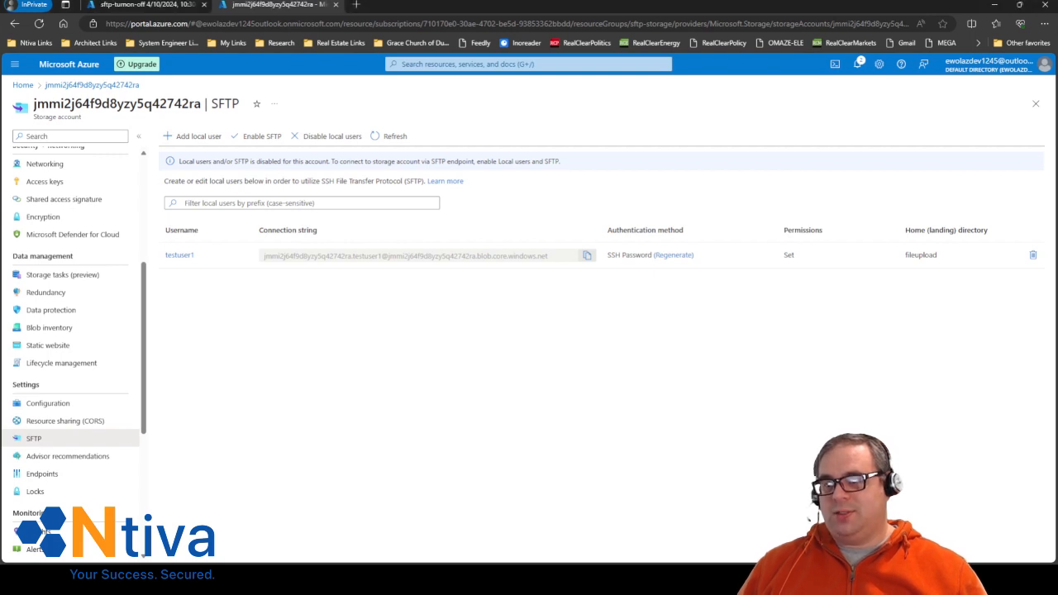
Step: Open the storage account's fileupload container and look at the uploaded files
scroll(107, 281, up, 3)
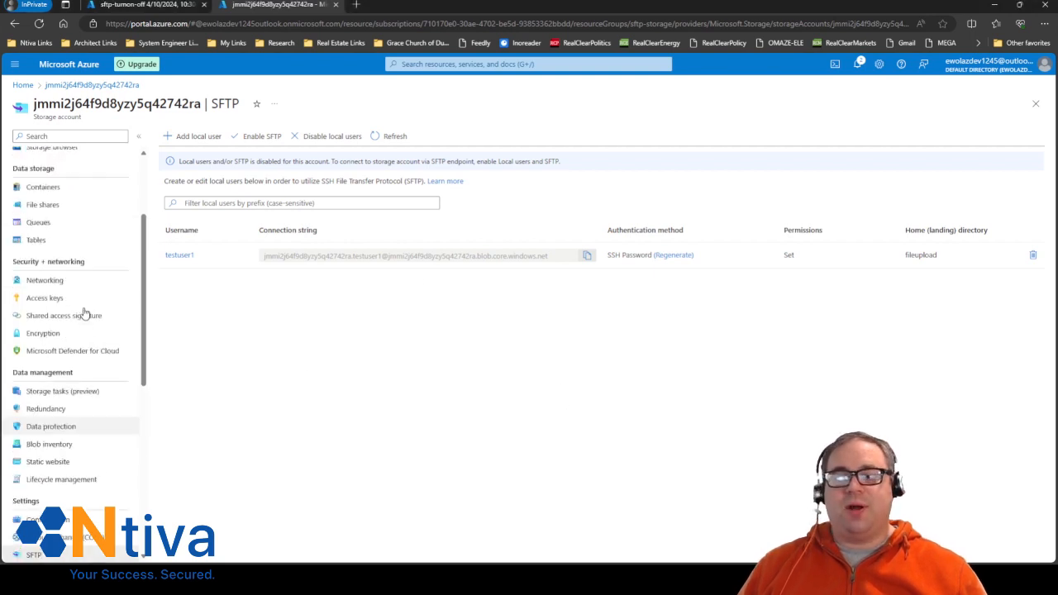
click(78, 321)
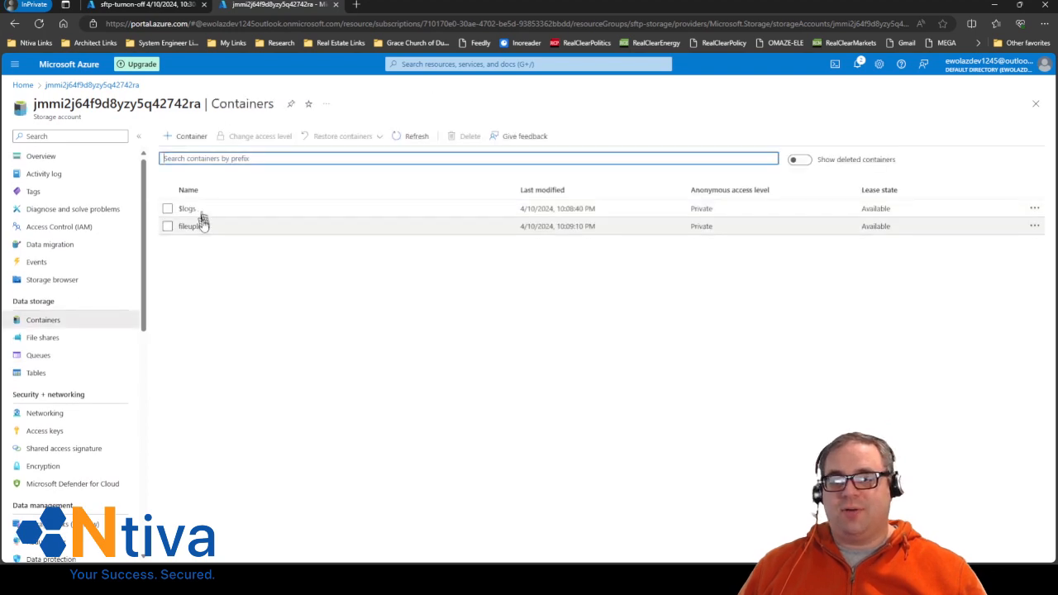
click(197, 213)
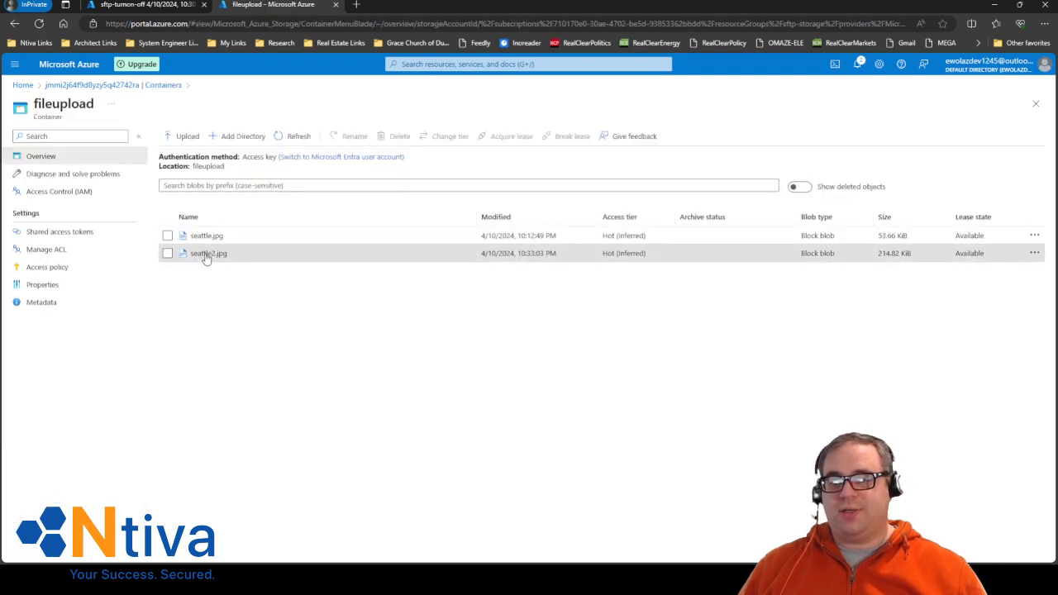
Step: Preview the uploaded seattle2.jpg image in the fileupload container and return to the storage account's container list
click(207, 255)
click(300, 276)
click(328, 281)
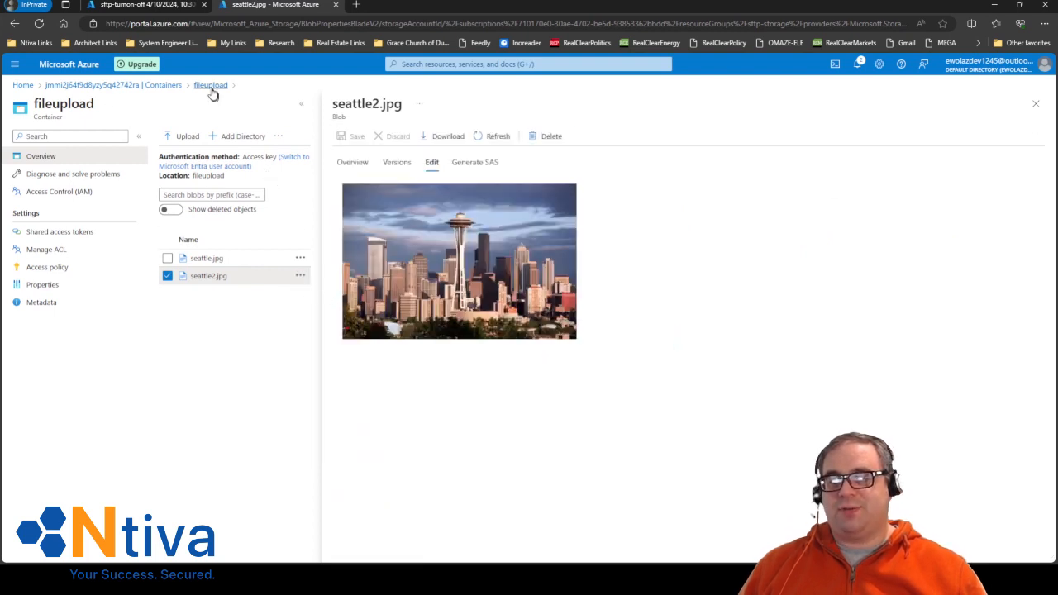
click(168, 276)
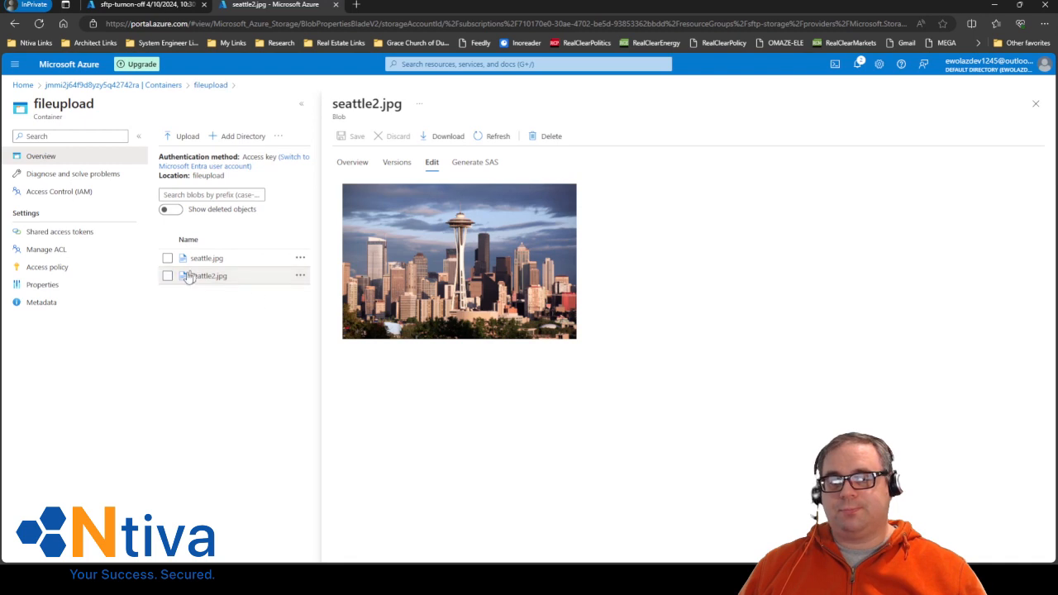
click(164, 87)
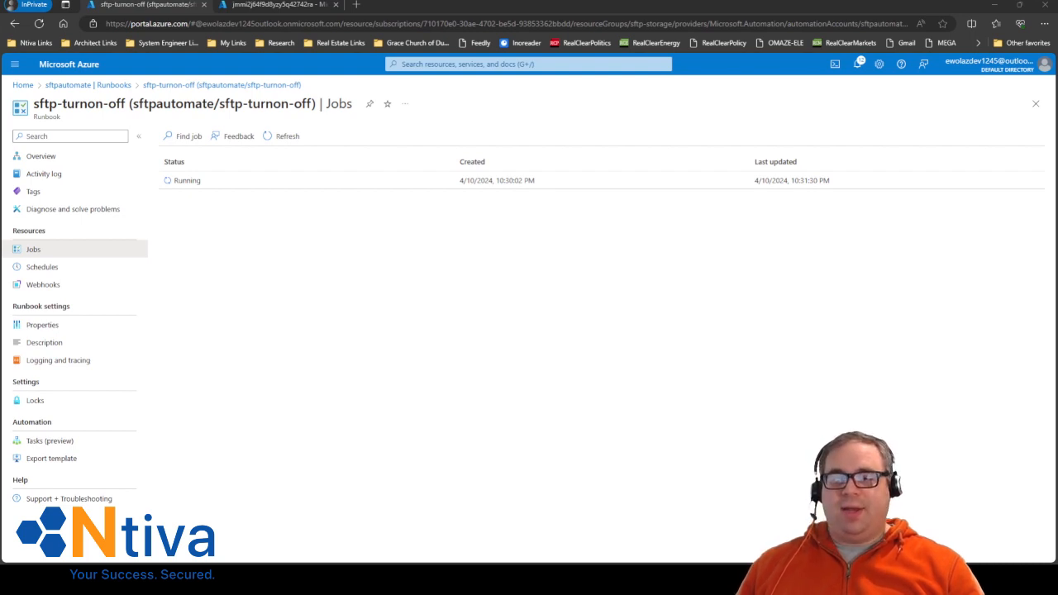
Step: Open the 10:30 PM job of the sftp-turnon-off runbook and check the EnableSftp value in its output
click(290, 186)
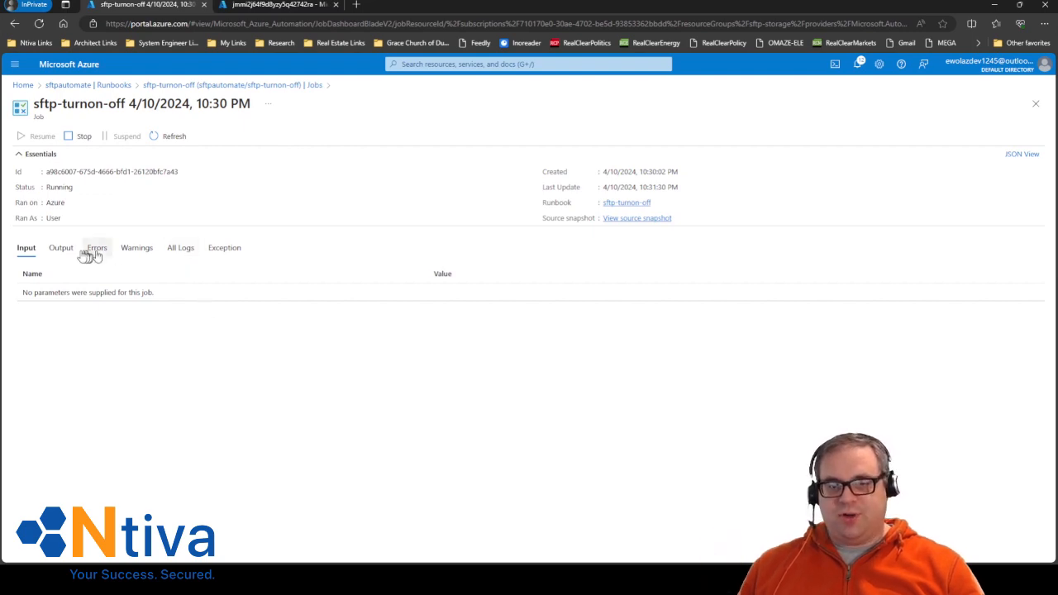
click(61, 248)
scroll(210, 364, down, 5)
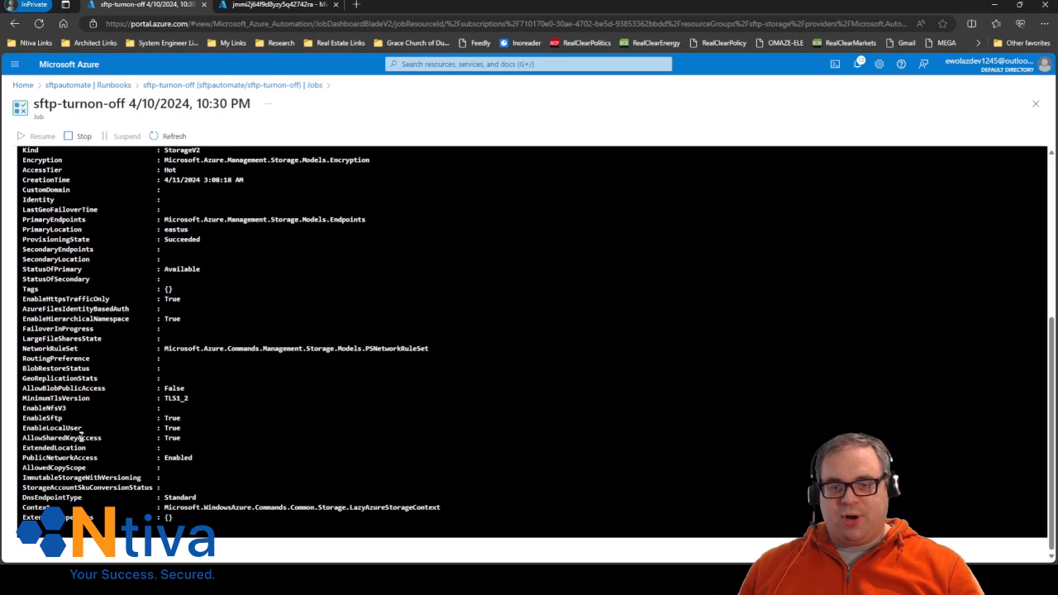
double_click(173, 418)
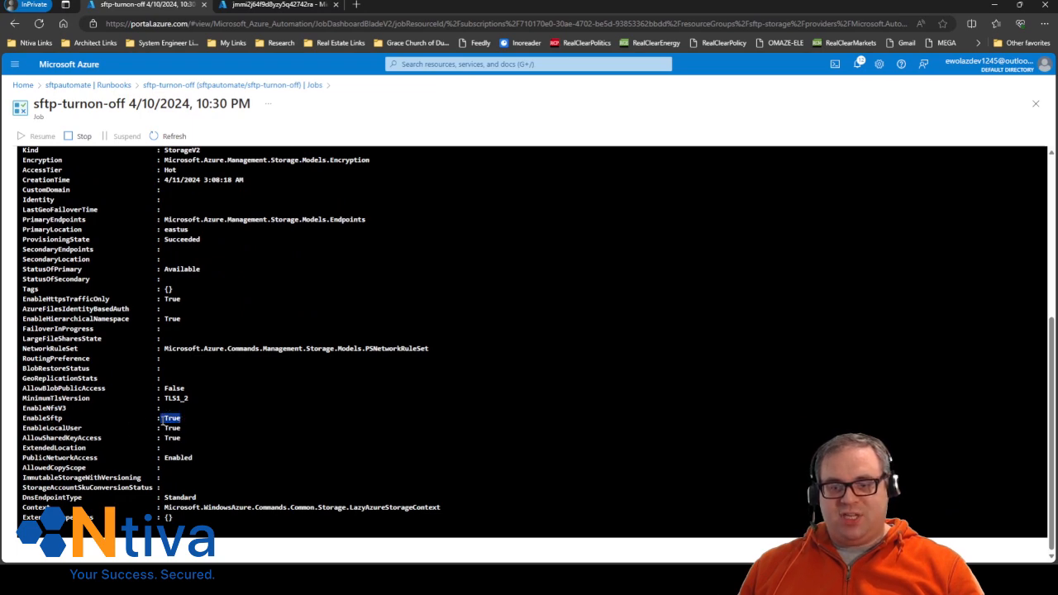
Step: Show all logs of the job and read the stream details of the 10:31:40 PM output entry
scroll(180, 426, up, 4)
click(181, 250)
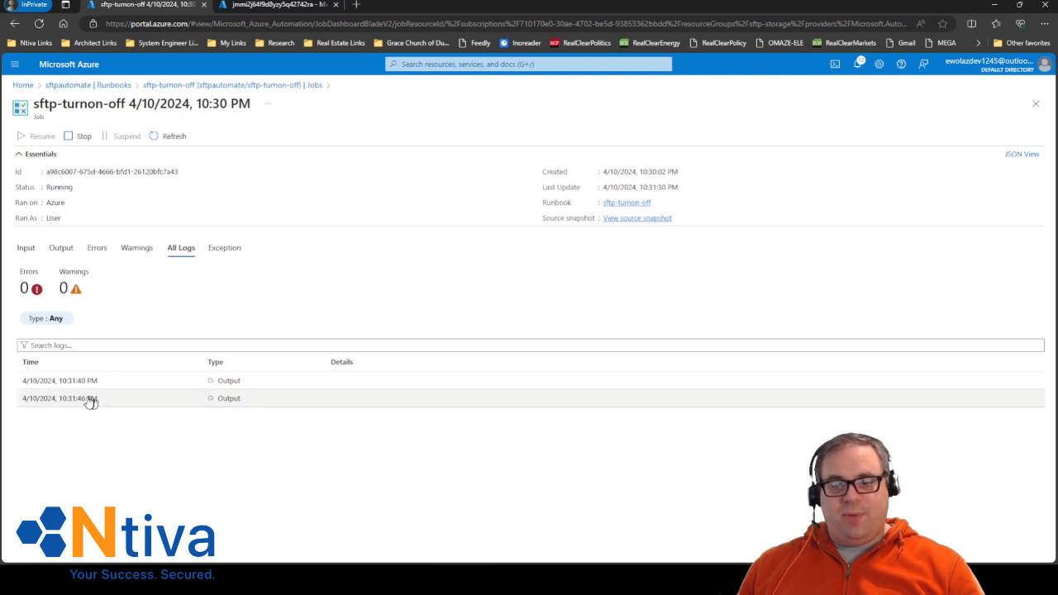
click(137, 383)
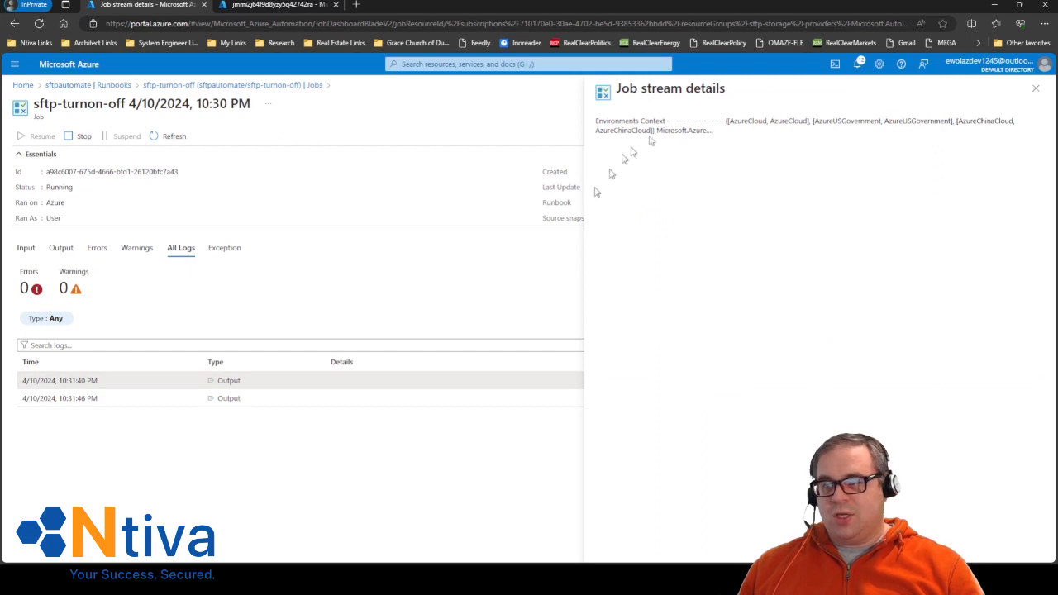
drag(600, 121, 786, 140)
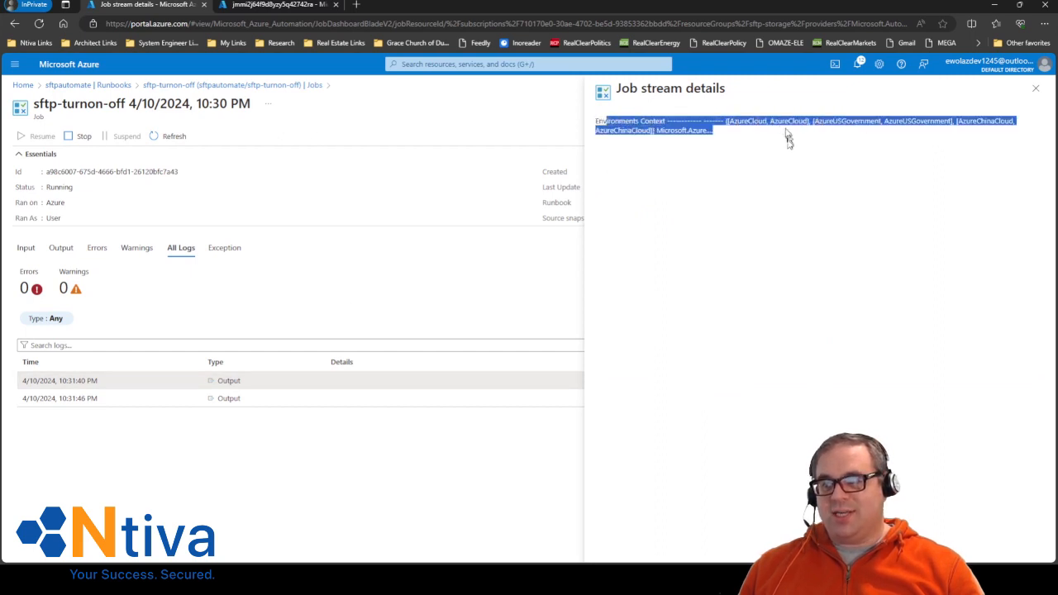
click(676, 180)
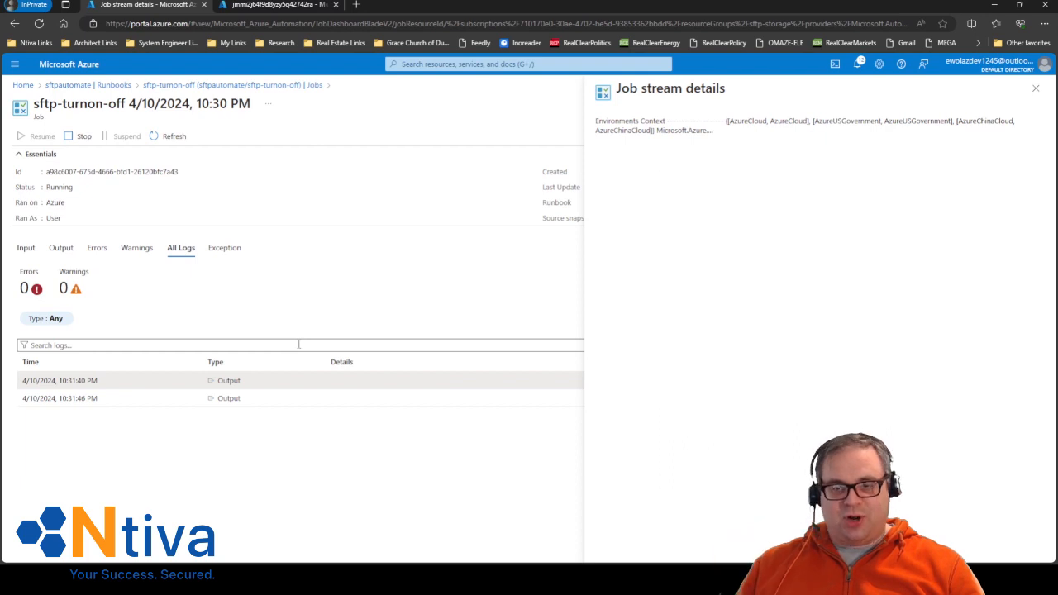
Step: Read the stream details of the 10:31:46 PM output entry, check its EnableSftp value and close the details
click(118, 402)
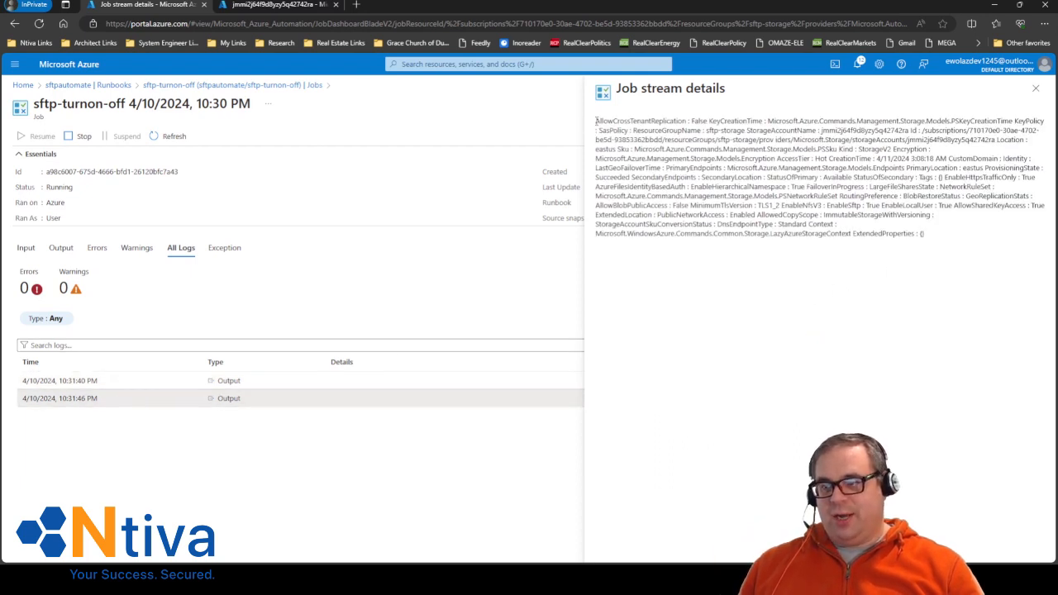
drag(595, 120, 965, 233)
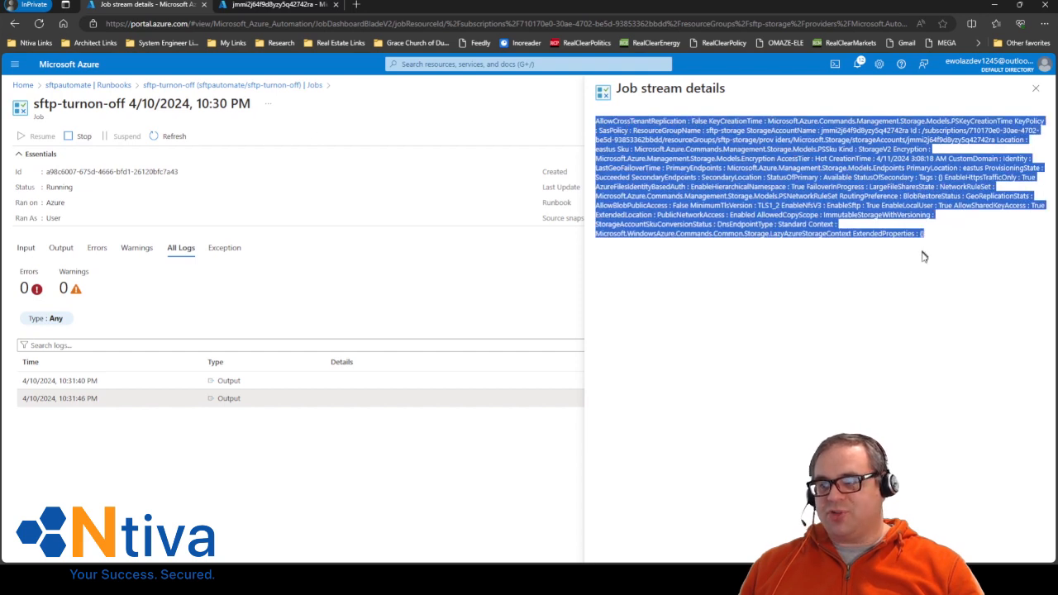
click(830, 206)
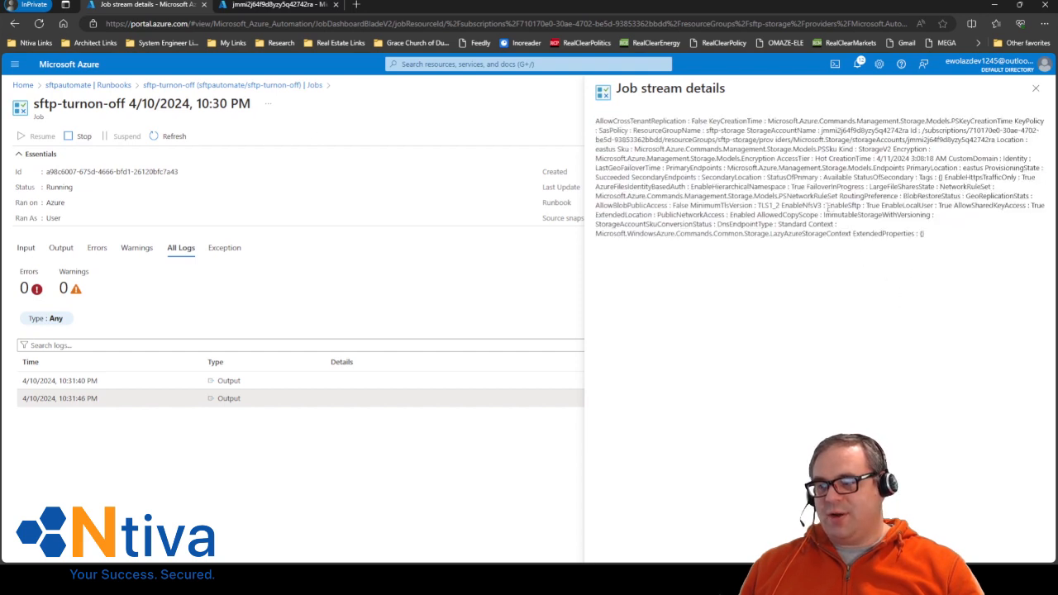
drag(827, 206, 890, 205)
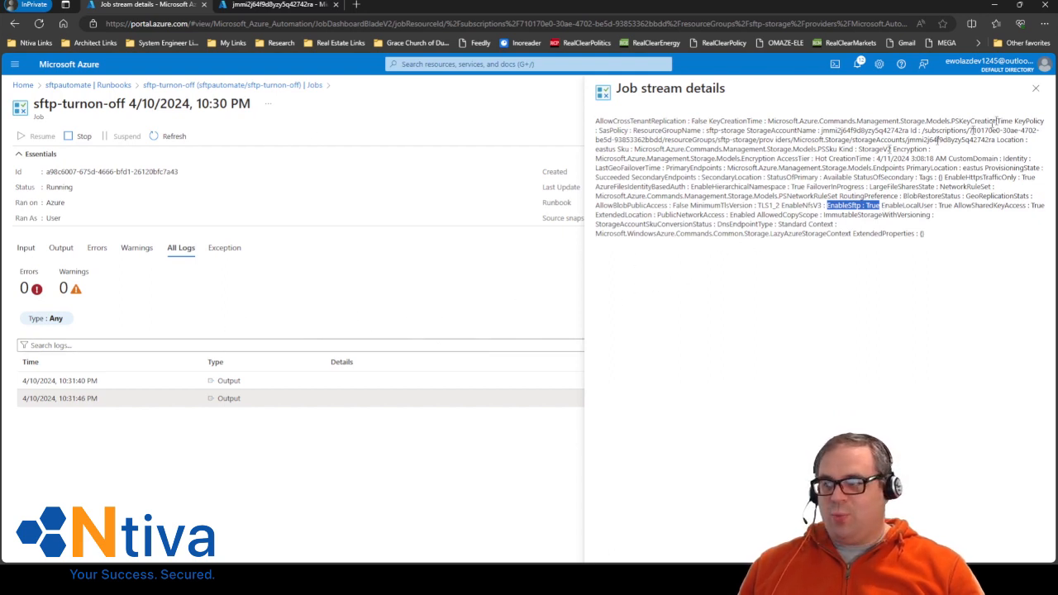
click(1036, 88)
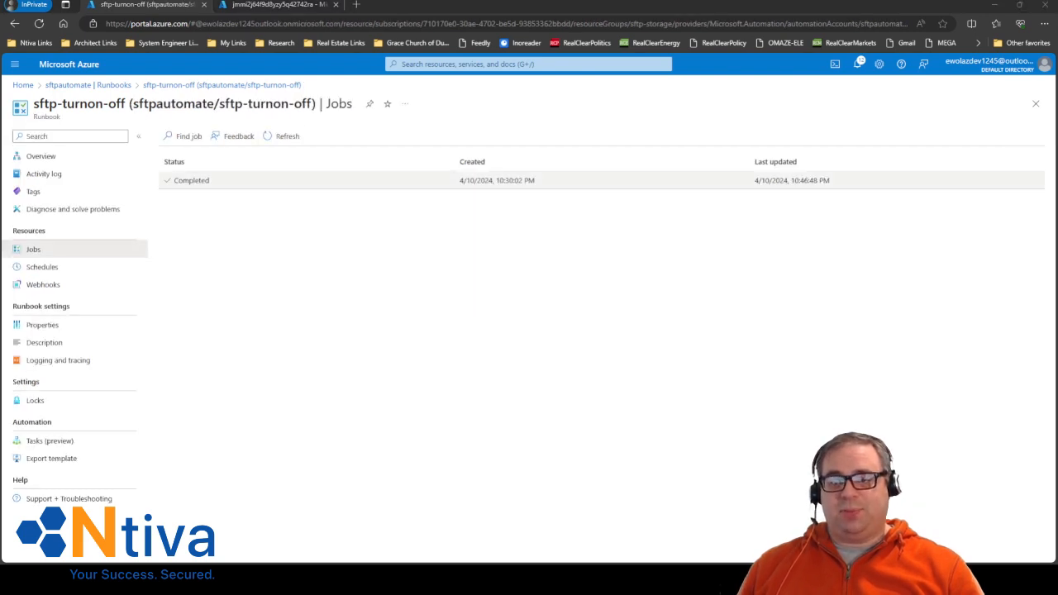
Step: Open the completed 10:30 PM job, compare the EnableSftp values throughout its output and return to the job list
click(270, 182)
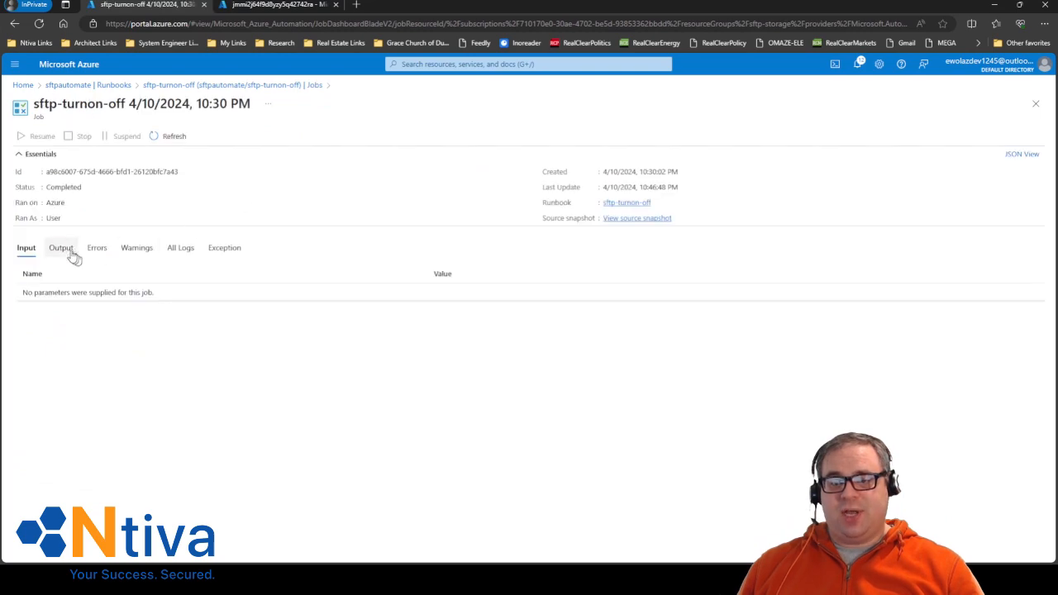
click(70, 252)
scroll(217, 386, down, 10)
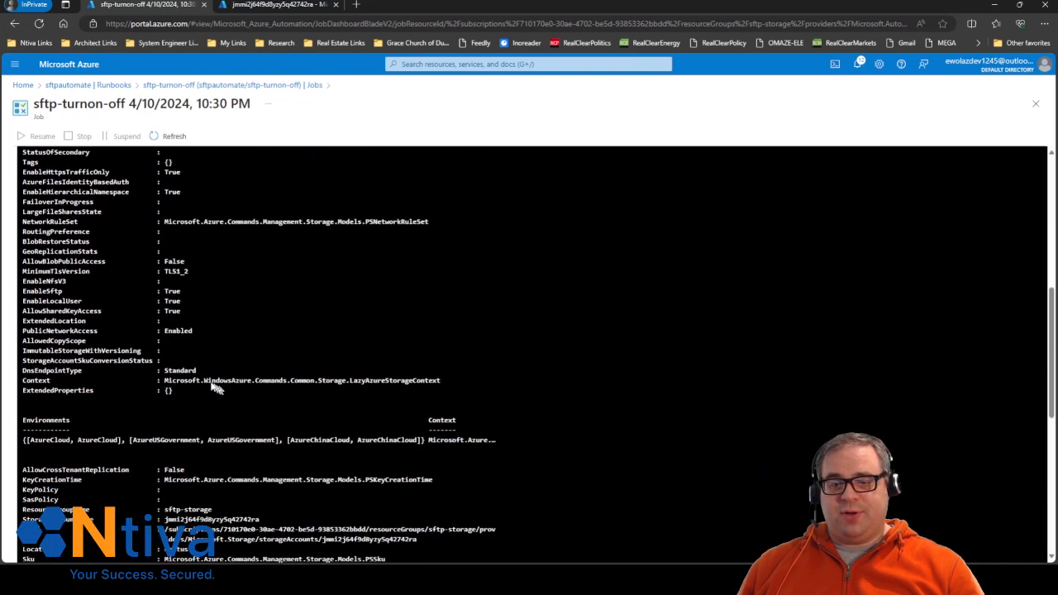
scroll(212, 387, down, 1)
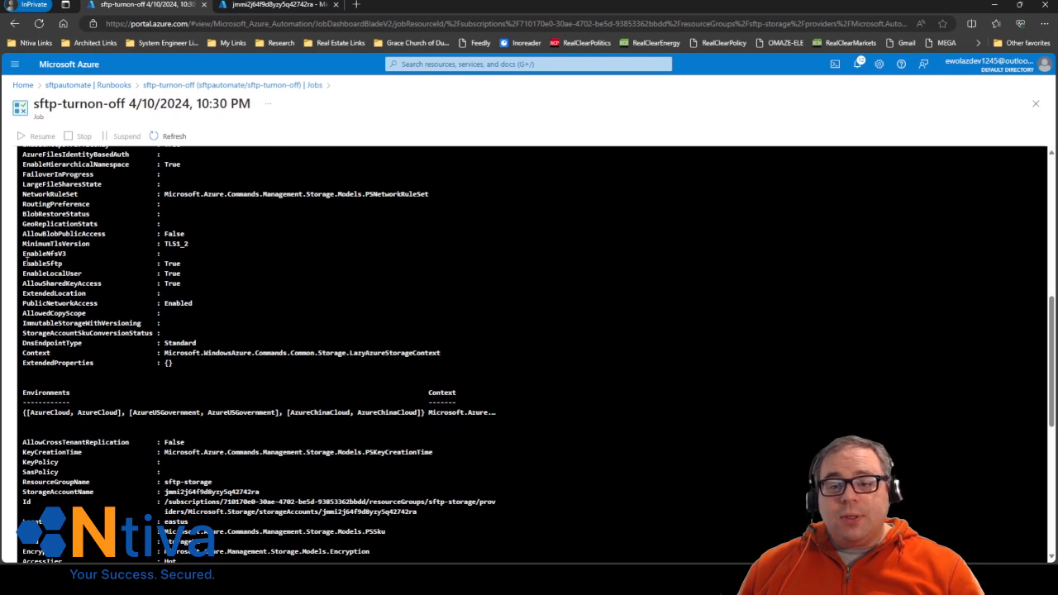
scroll(89, 327, down, 5)
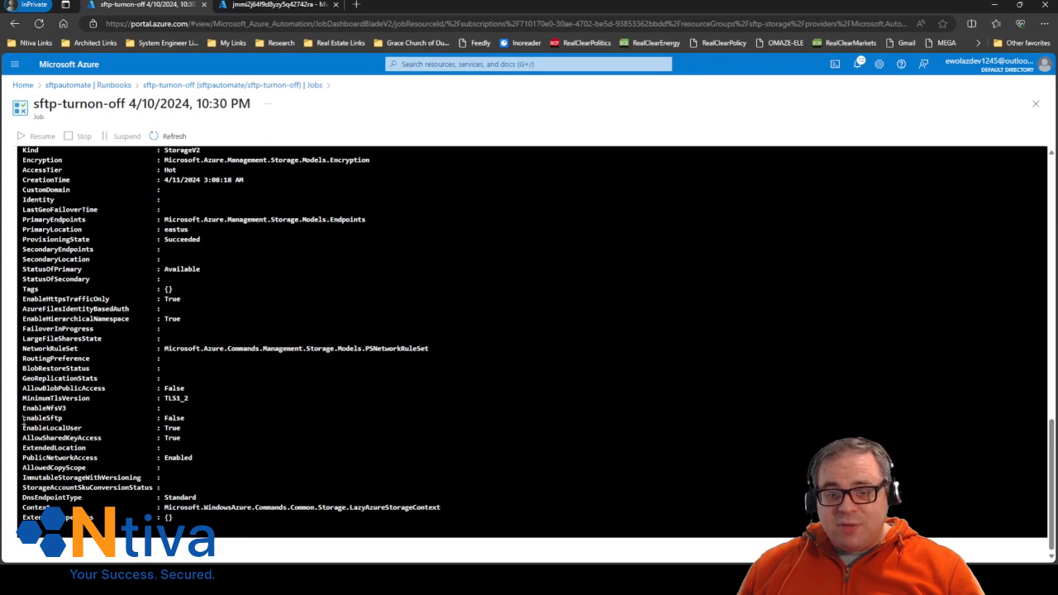
drag(23, 420, 187, 427)
scroll(202, 433, up, 4)
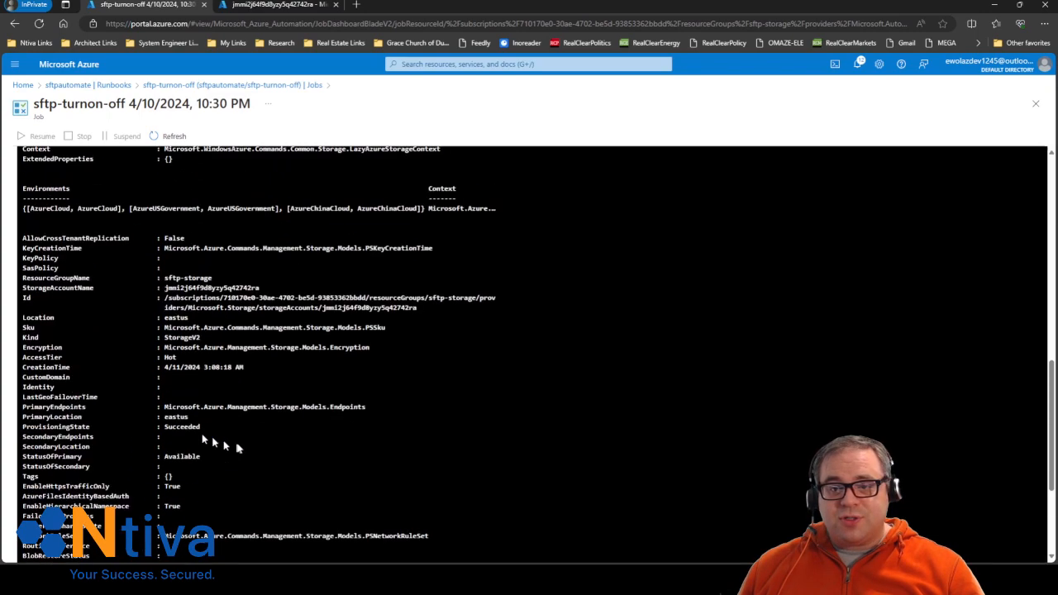
scroll(248, 449, down, 4)
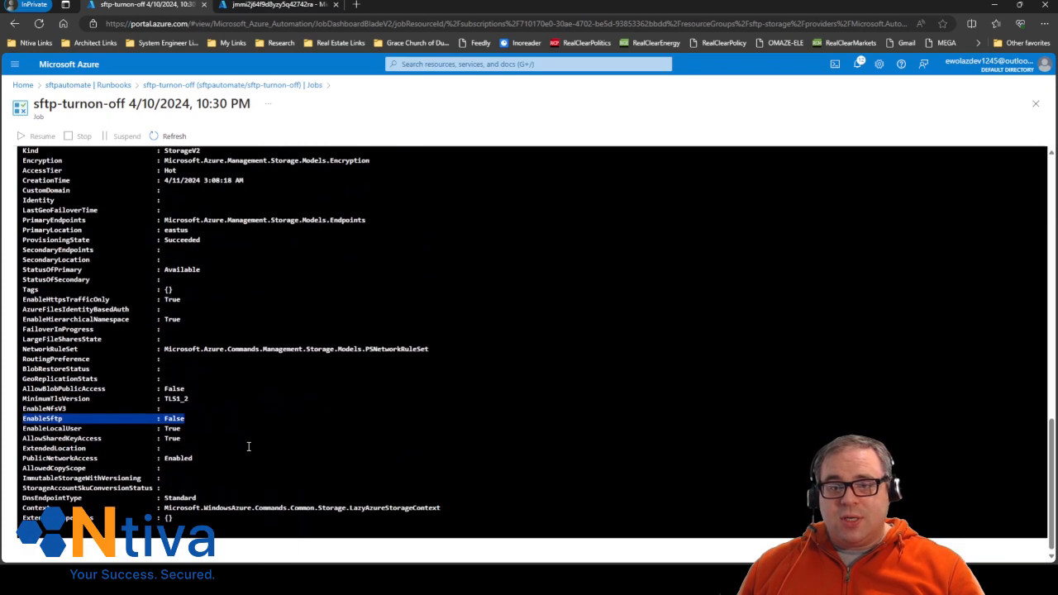
click(165, 87)
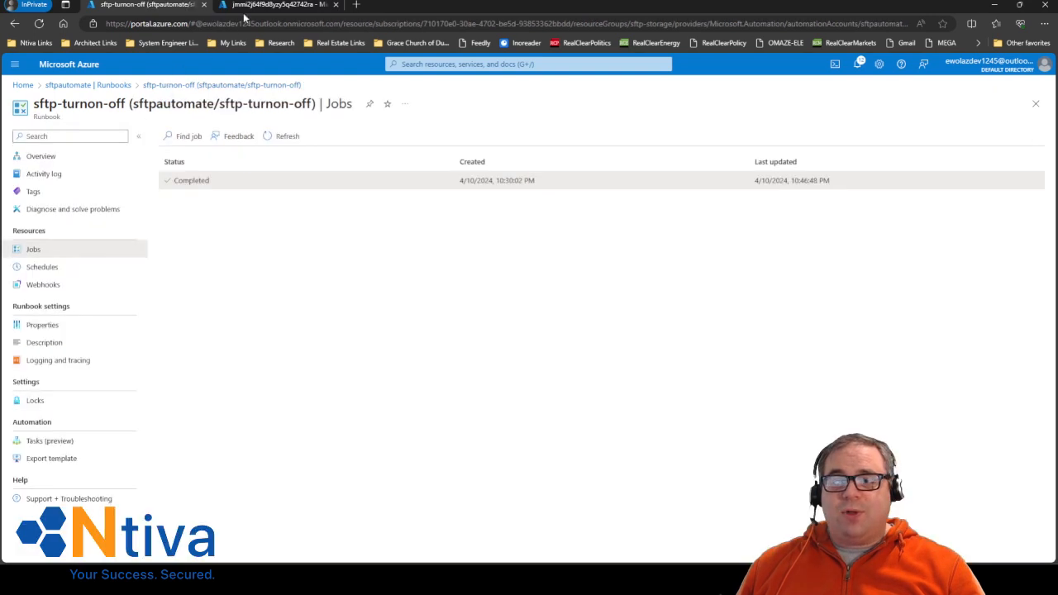
click(721, 579)
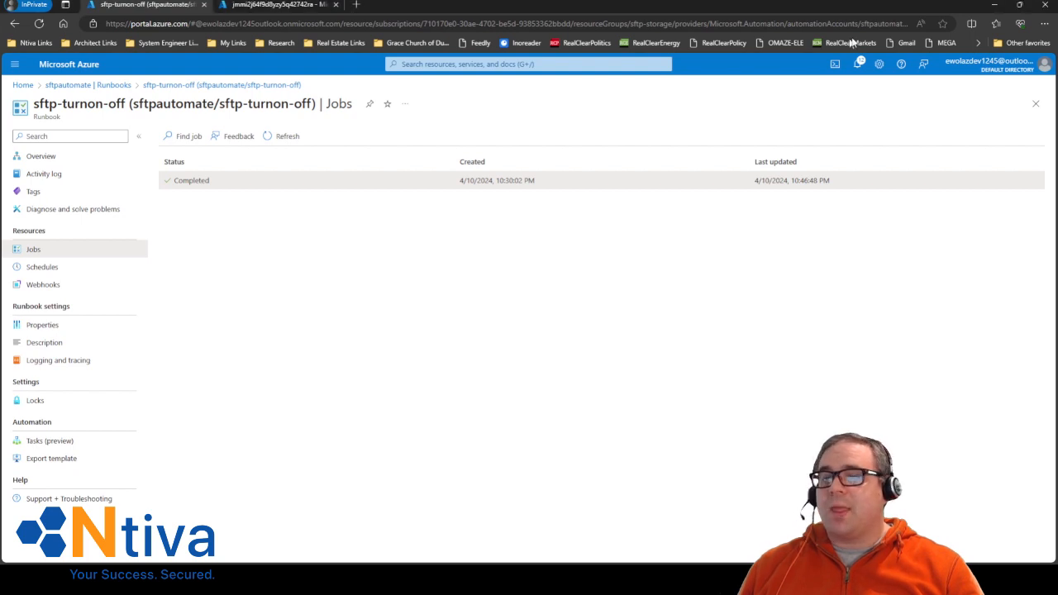
Step: Switch to the storage account and check the SFTP status in its overview and its SFTP settings
click(285, 5)
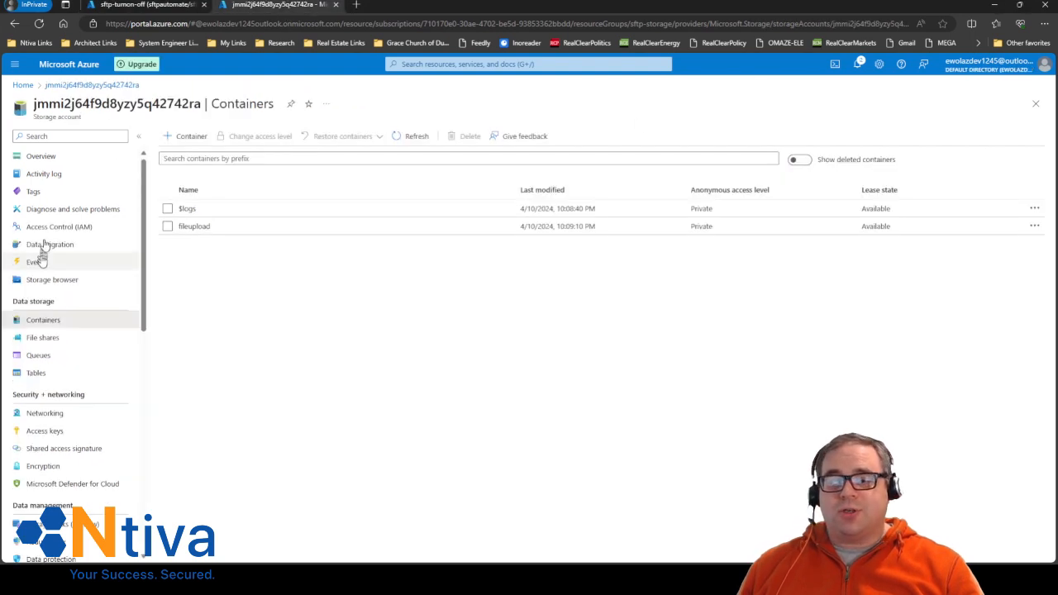
click(57, 158)
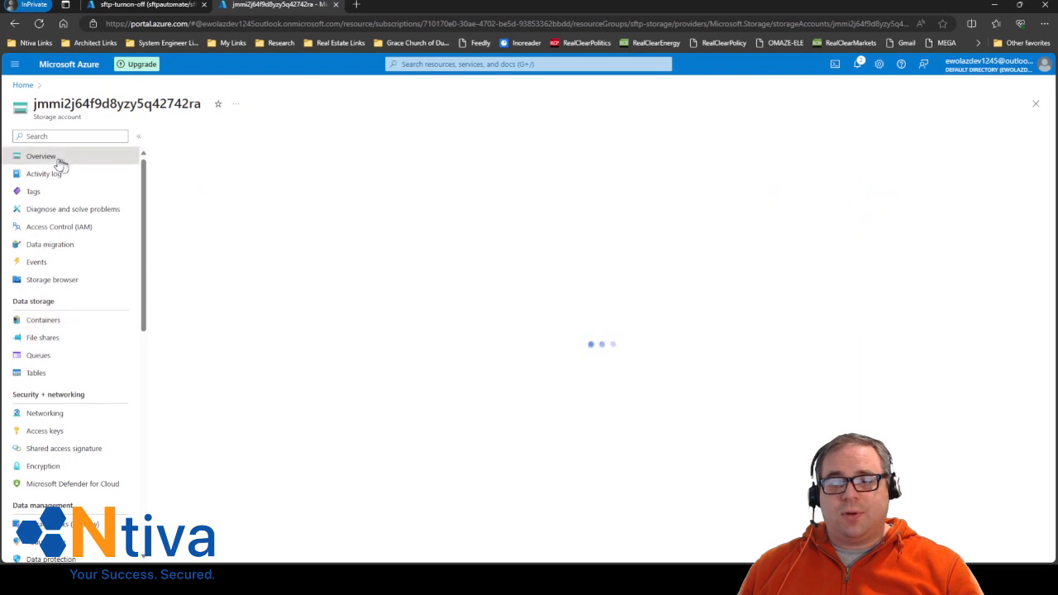
scroll(92, 431, down, 2)
scroll(92, 431, down, 2)
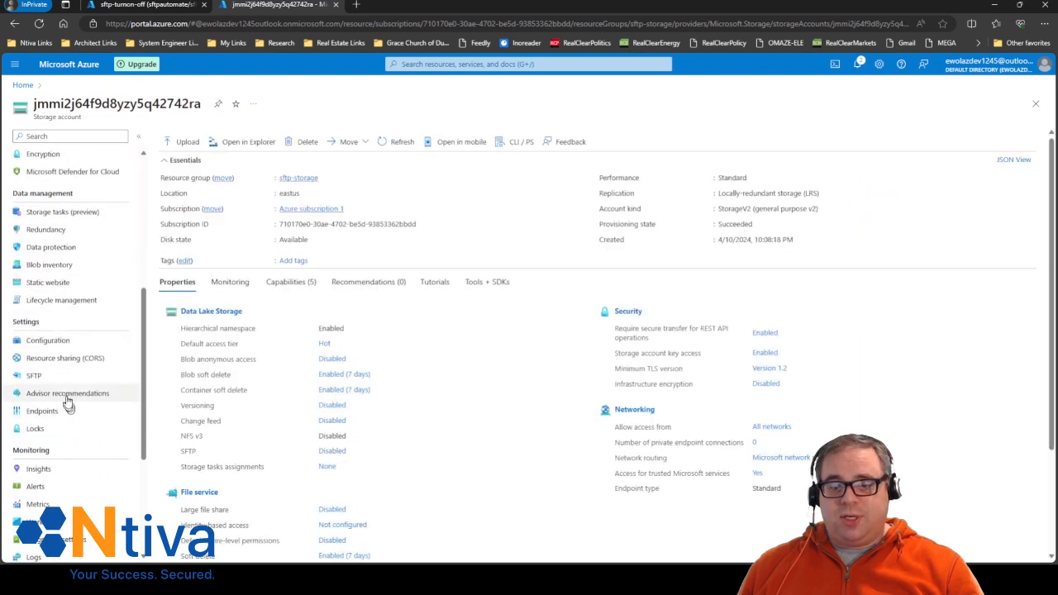
click(62, 379)
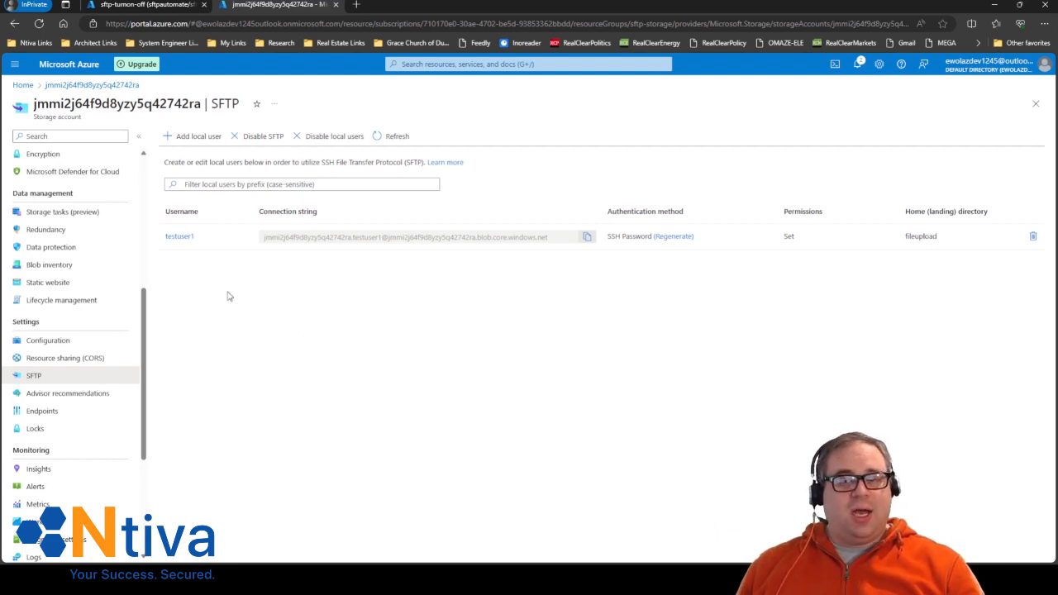
Step: Open the sftpautomate Automation Account from the portal's home page and delete it
click(23, 86)
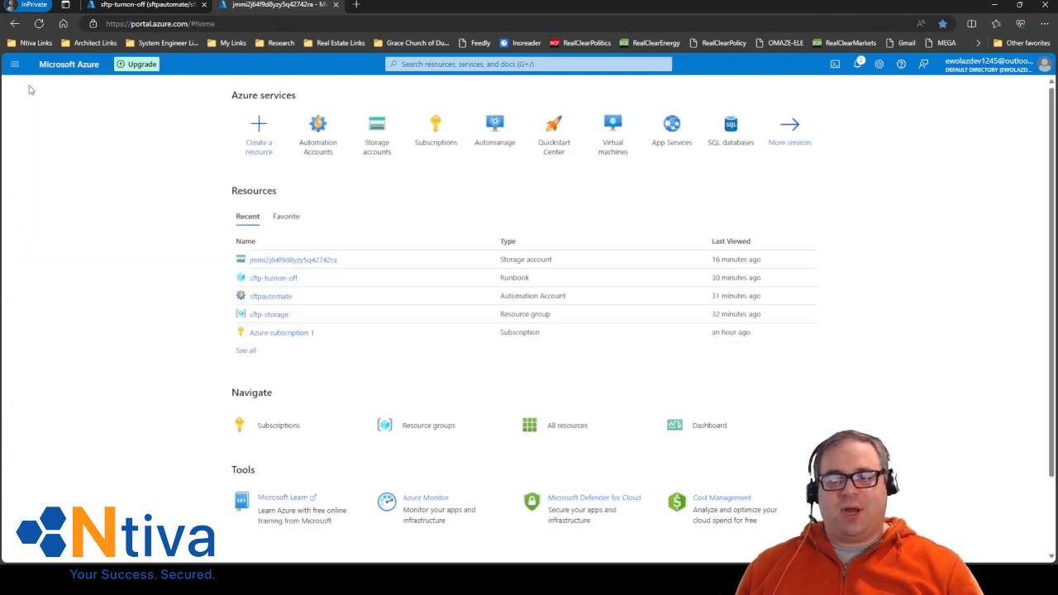
click(281, 298)
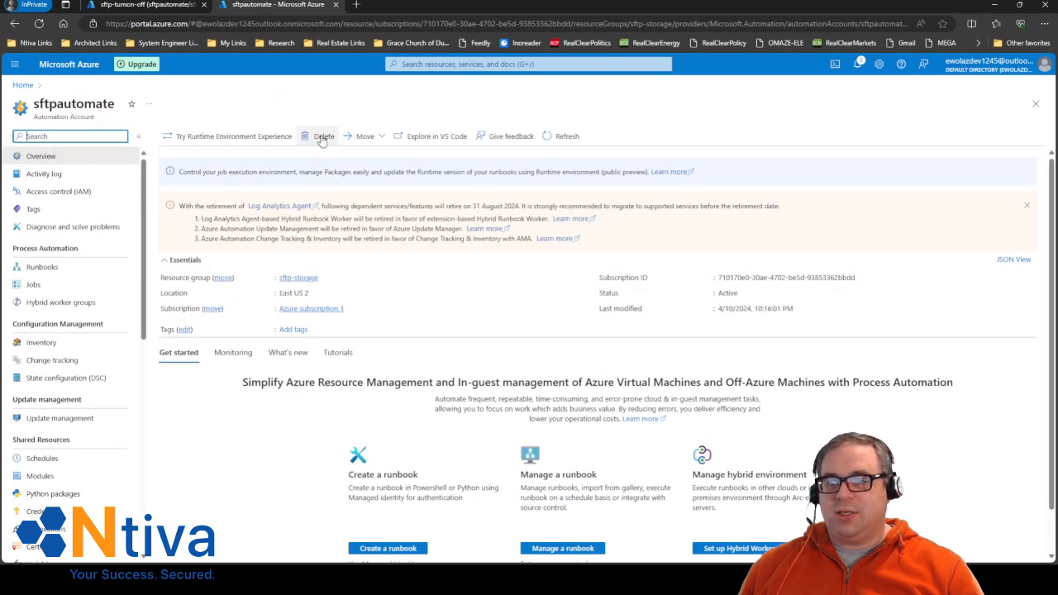
click(322, 138)
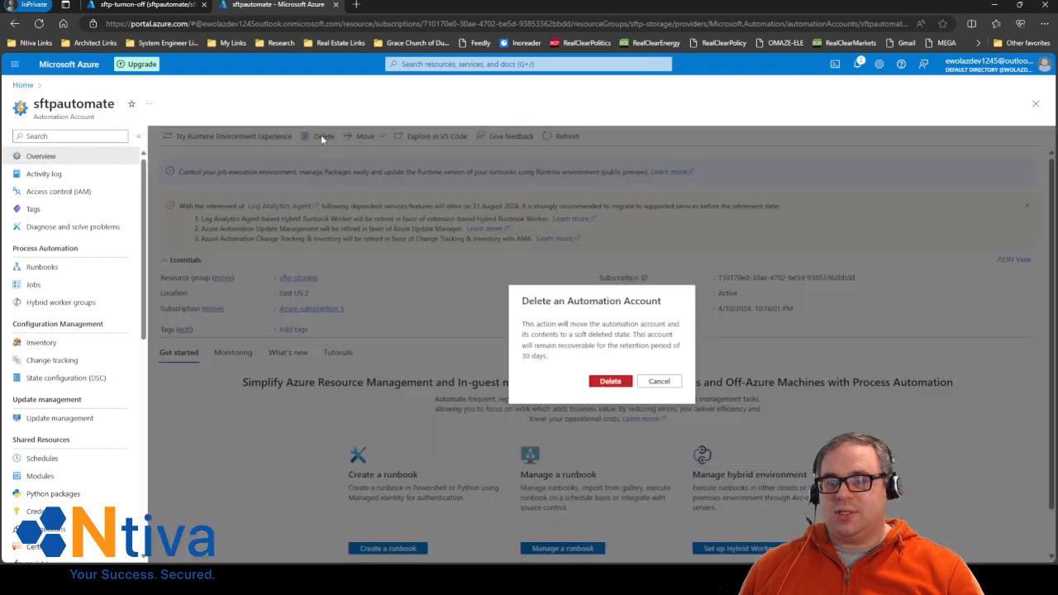
click(611, 382)
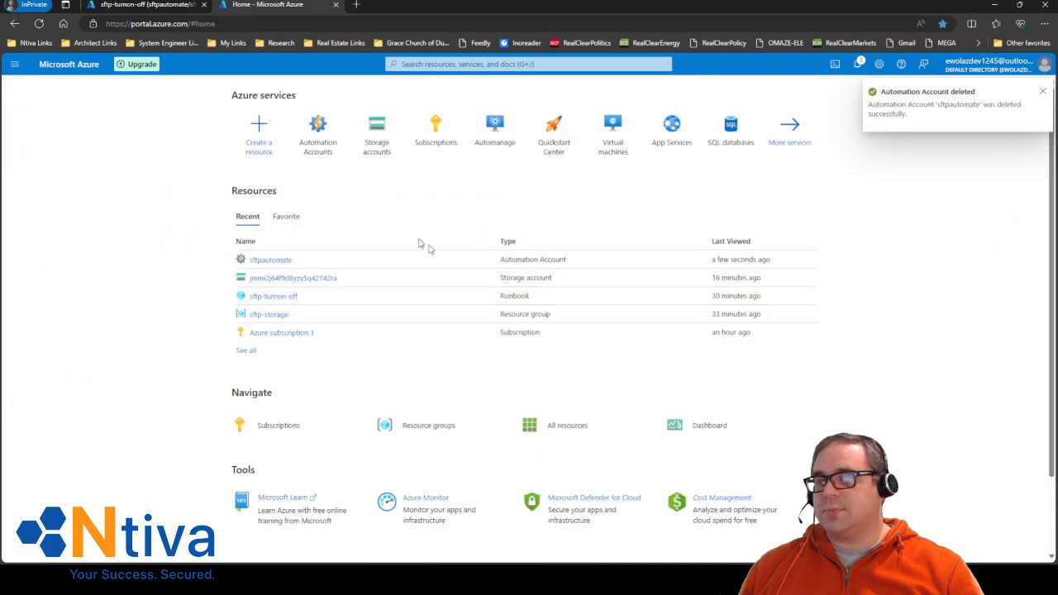
Step: Open the jmmi2j64f9d8yzy5q42742ra storage account and delete it, confirming with its name
click(282, 281)
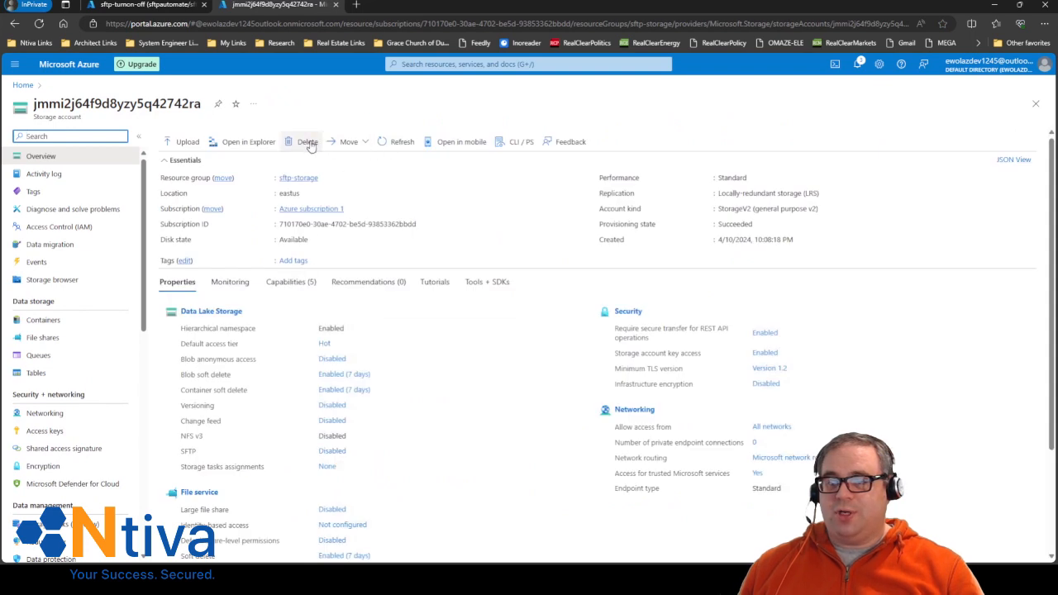
click(307, 142)
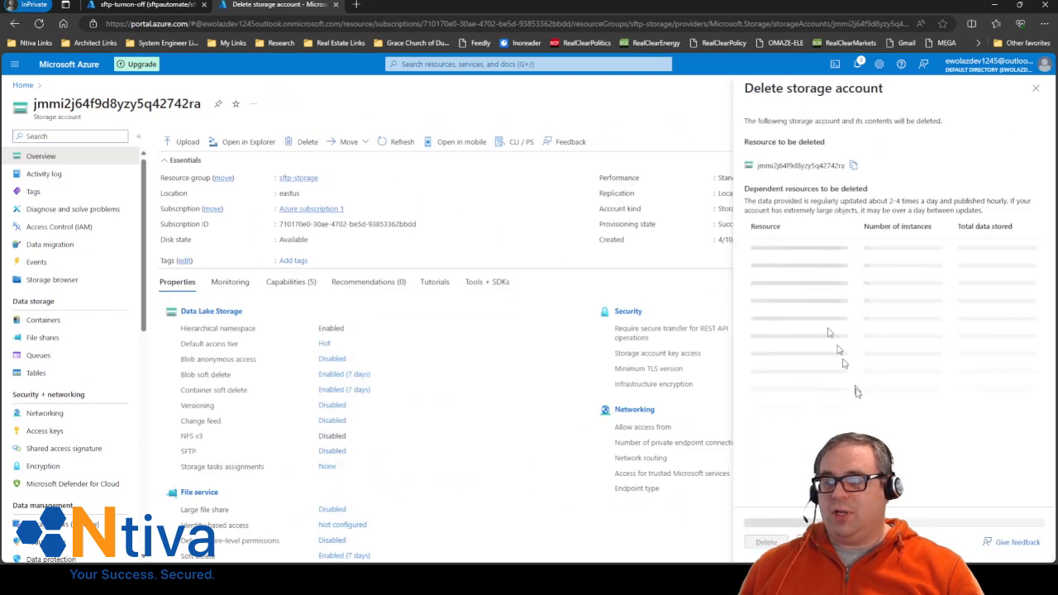
click(853, 166)
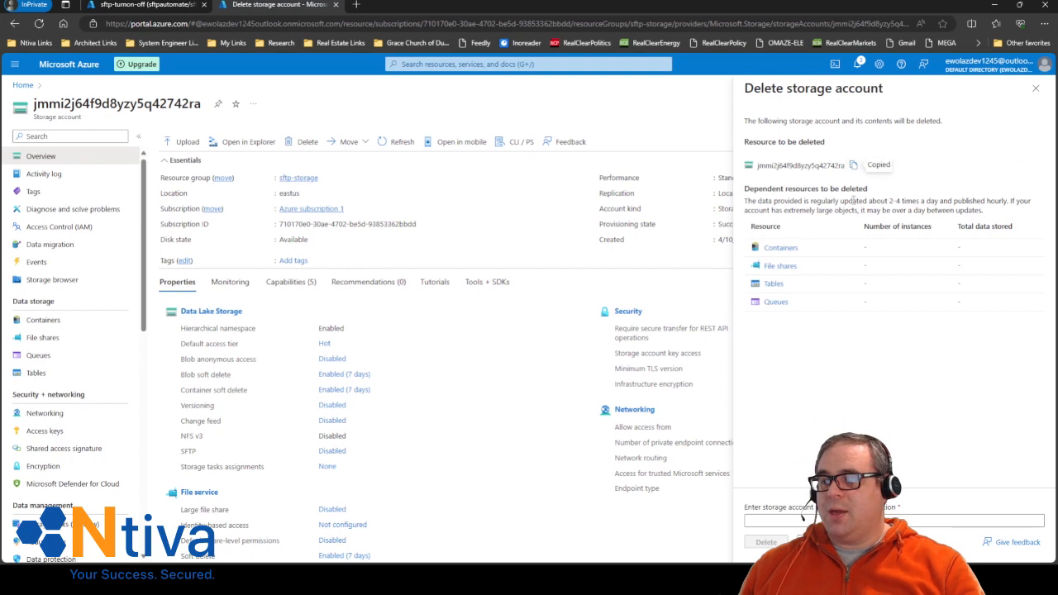
click(777, 521)
key(ctrl+v)
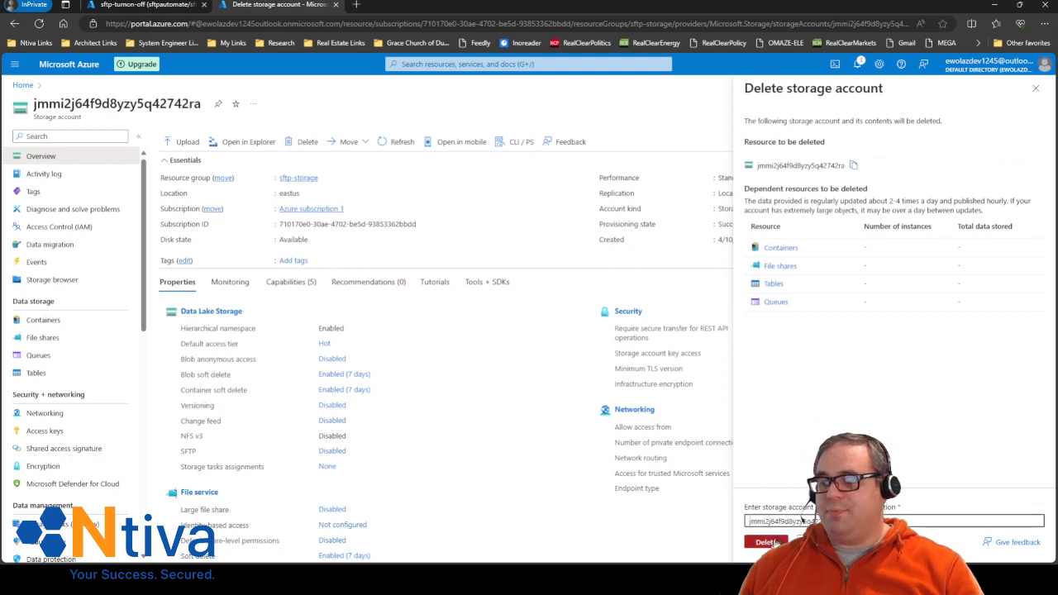
click(772, 542)
click(899, 358)
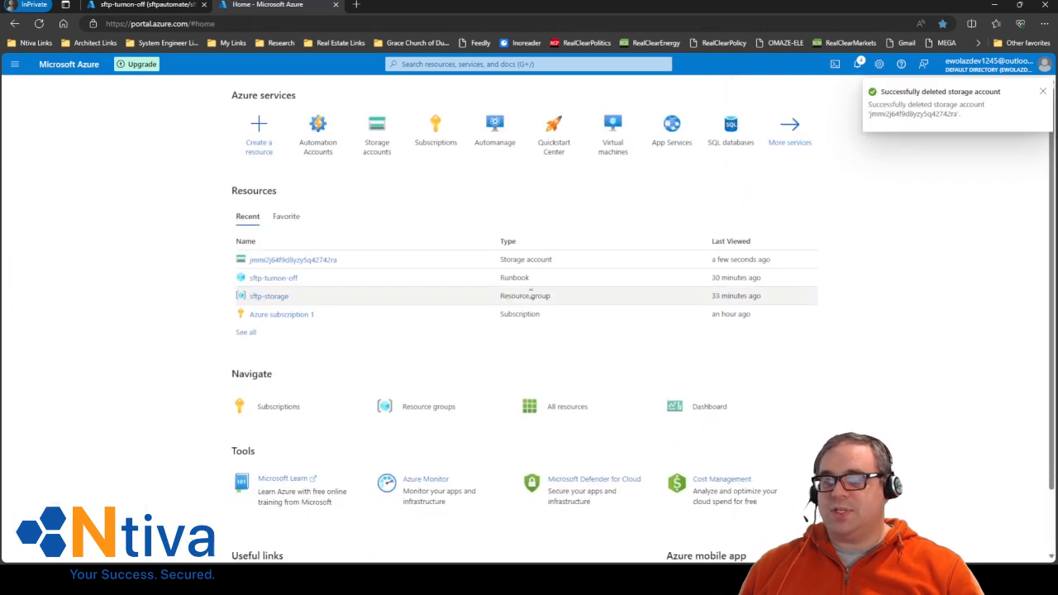
Step: Open the sftp-storage resource group and delete it with its dependent resources, confirming with the name sftp-storage
click(269, 299)
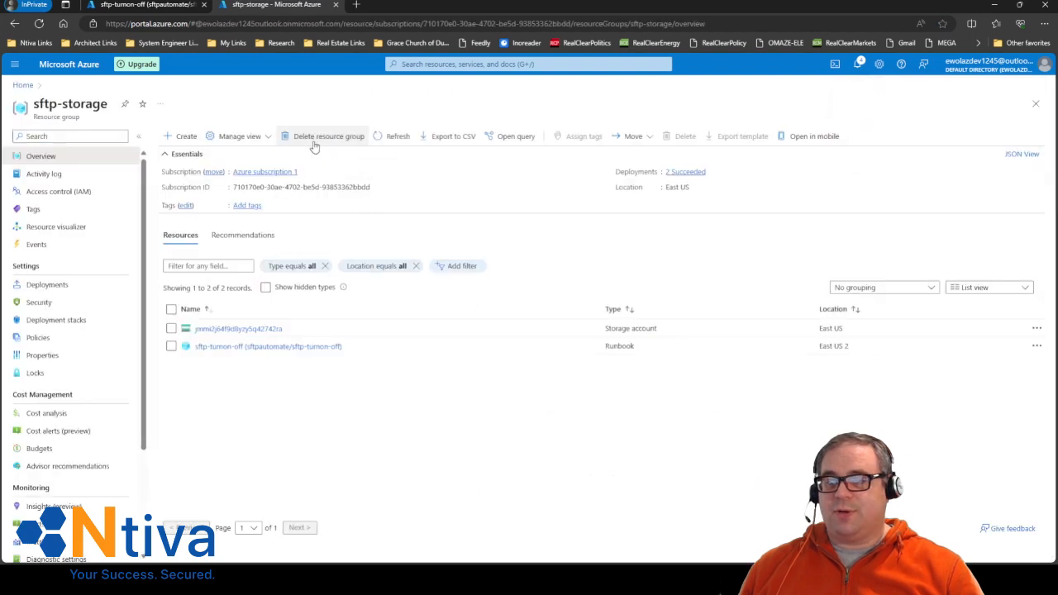
click(314, 138)
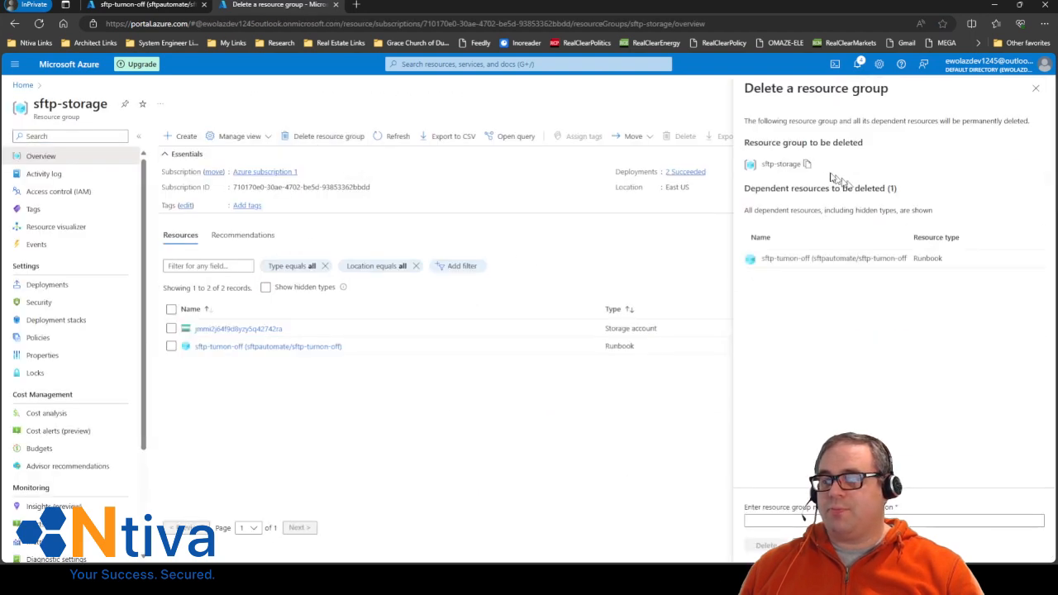
click(794, 519)
key(ctrl+v)
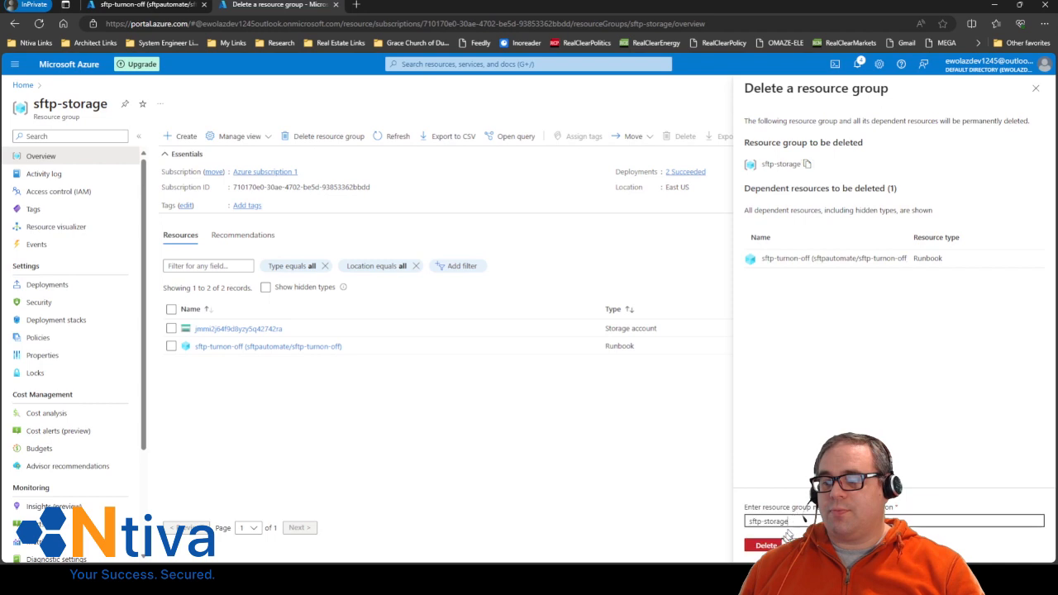
click(768, 546)
click(900, 370)
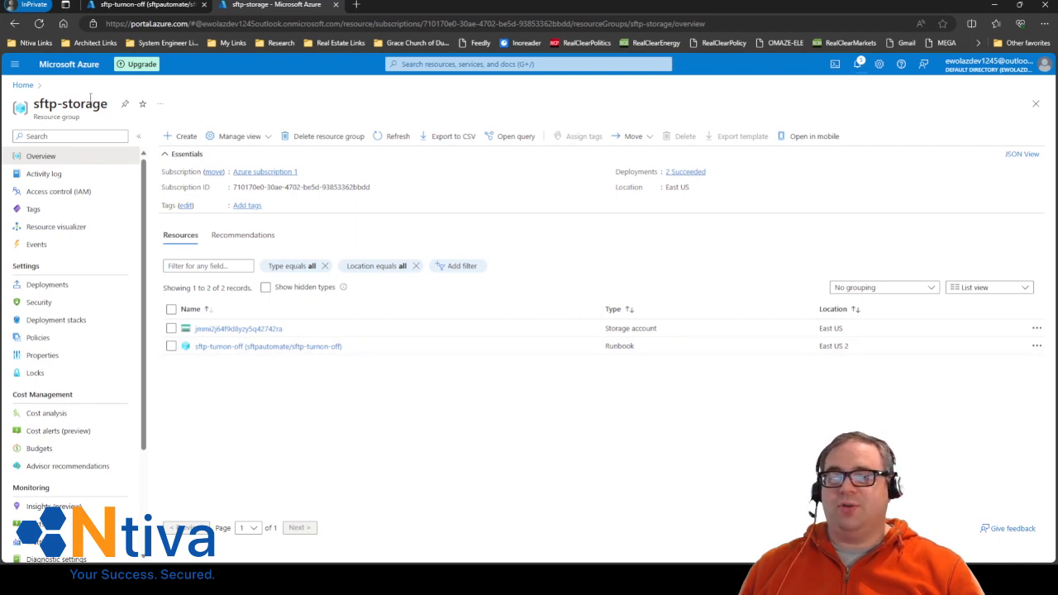
Step: Check Azure subscription 1's resource list for leftovers, open the sftp-turnon-off runbook entry and return to the portal's home page
click(25, 86)
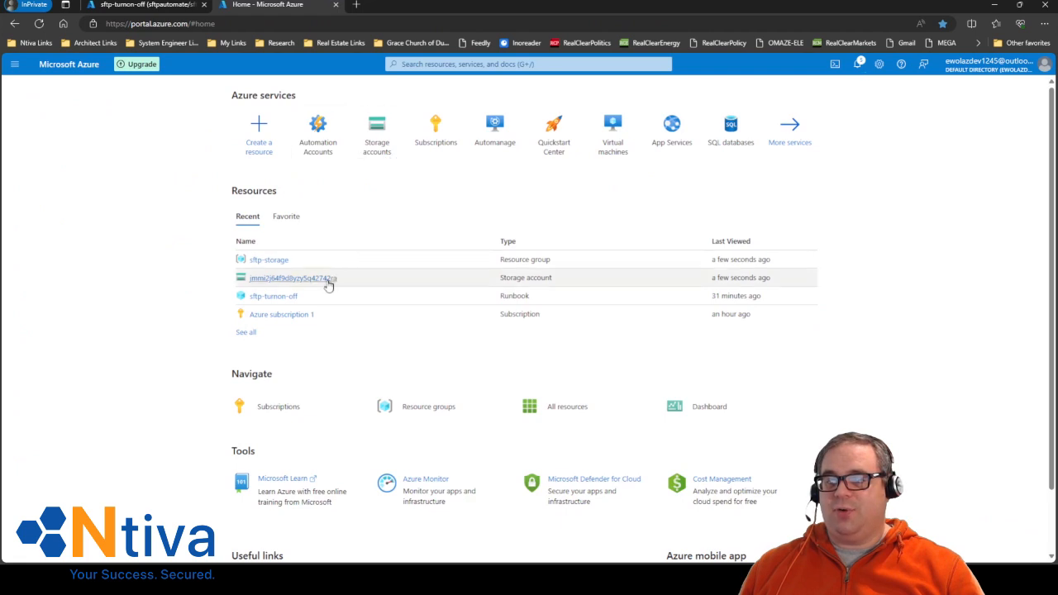
click(281, 315)
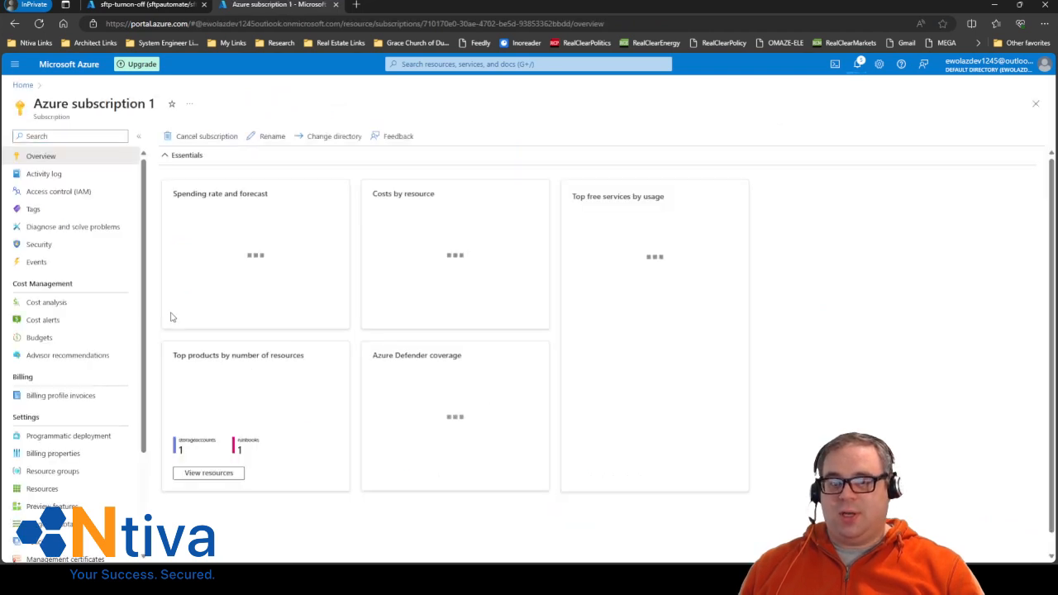
click(54, 489)
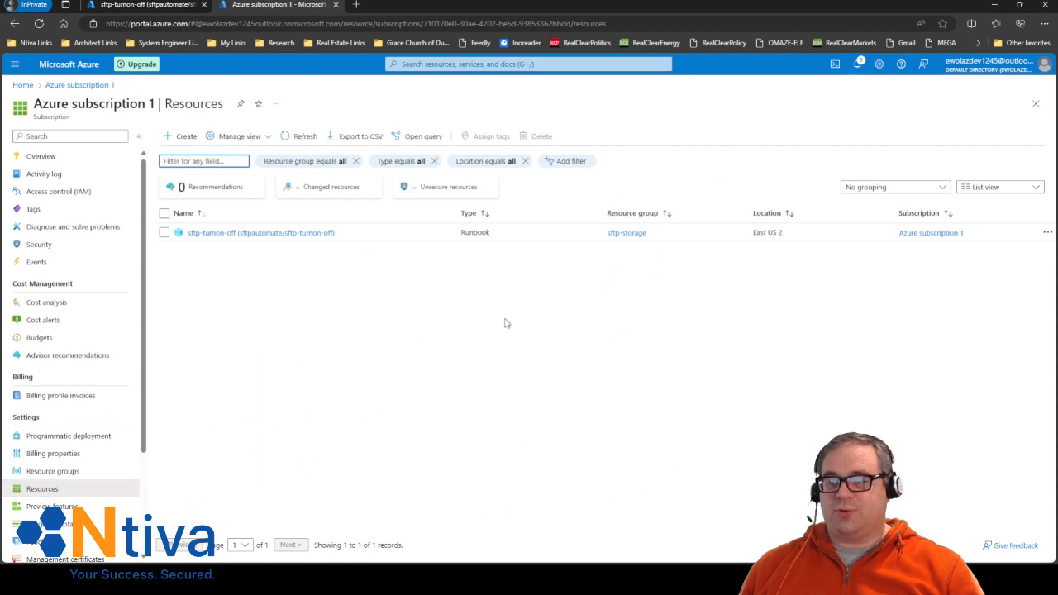
click(201, 235)
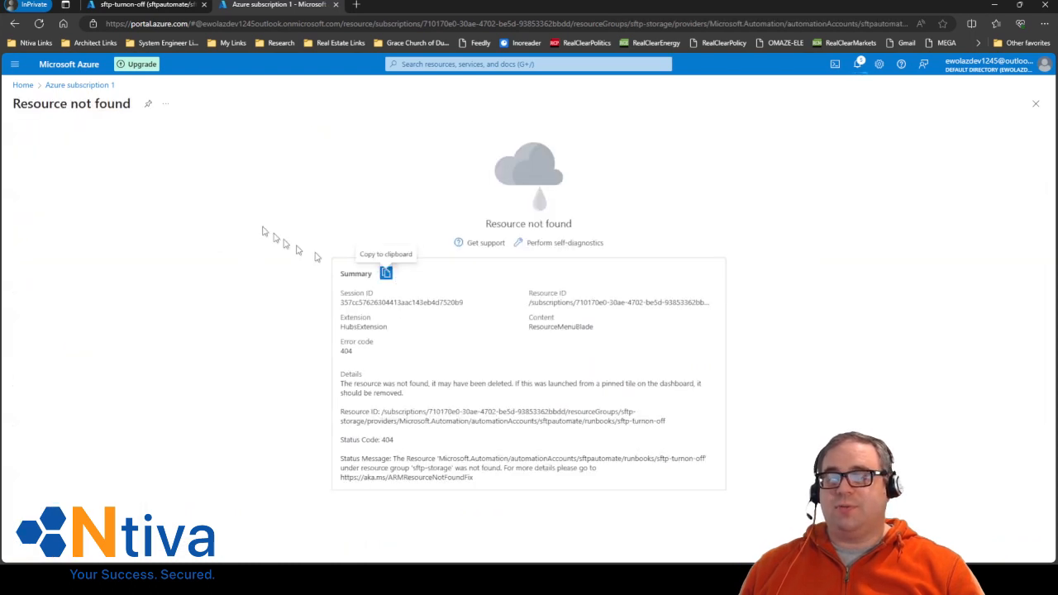
click(83, 85)
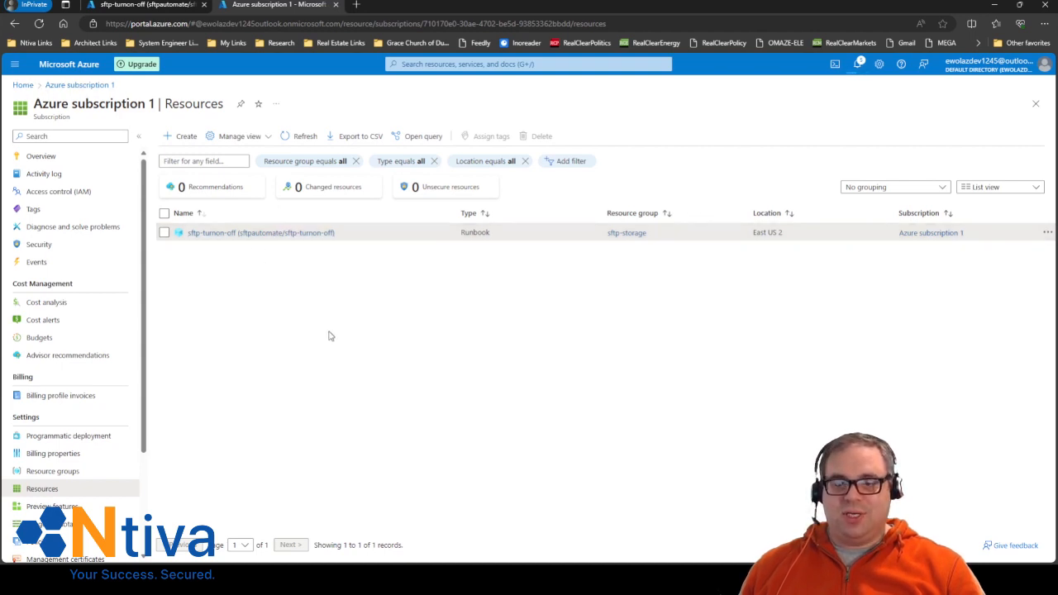
click(23, 85)
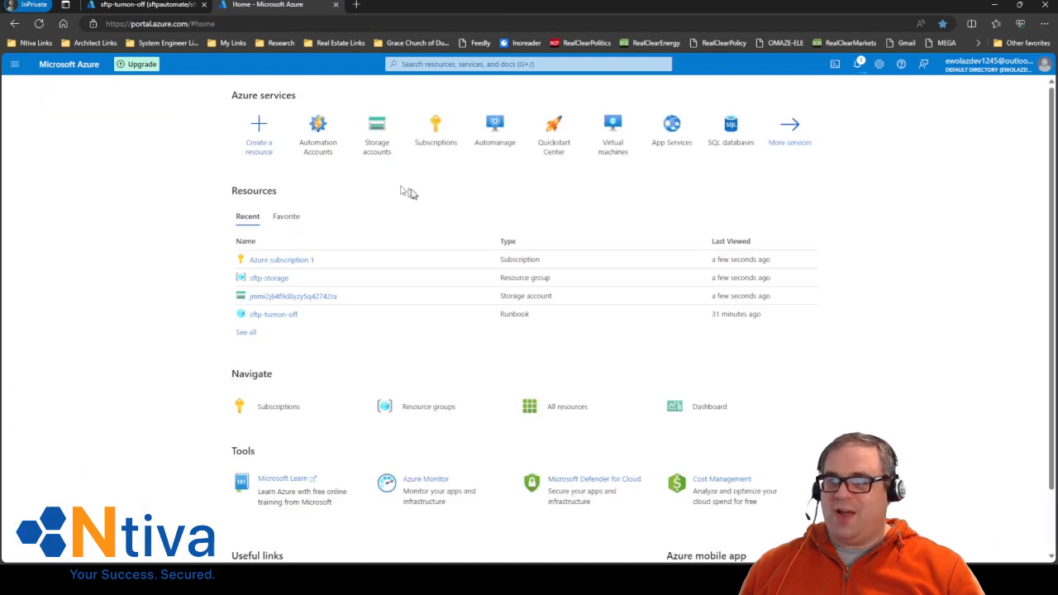